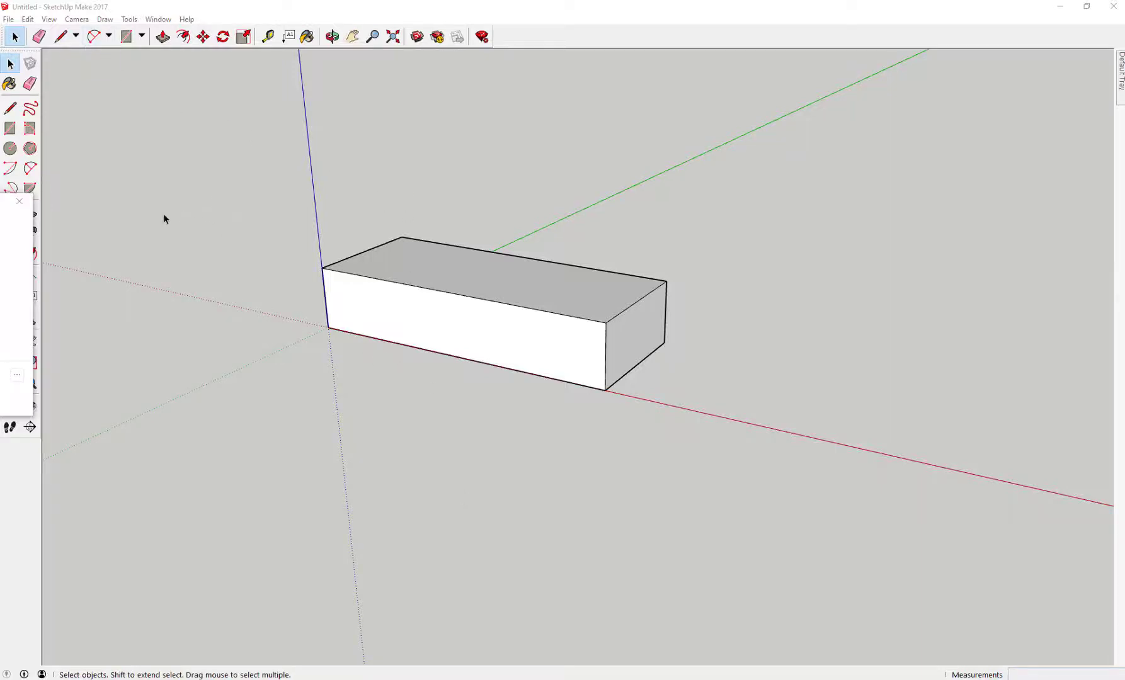
{"action": "left_click", "coordinate": [470, 320]}
{"action": "left_click", "coordinate": [496, 294]}
{"action": "left_click", "coordinate": [558, 417]}
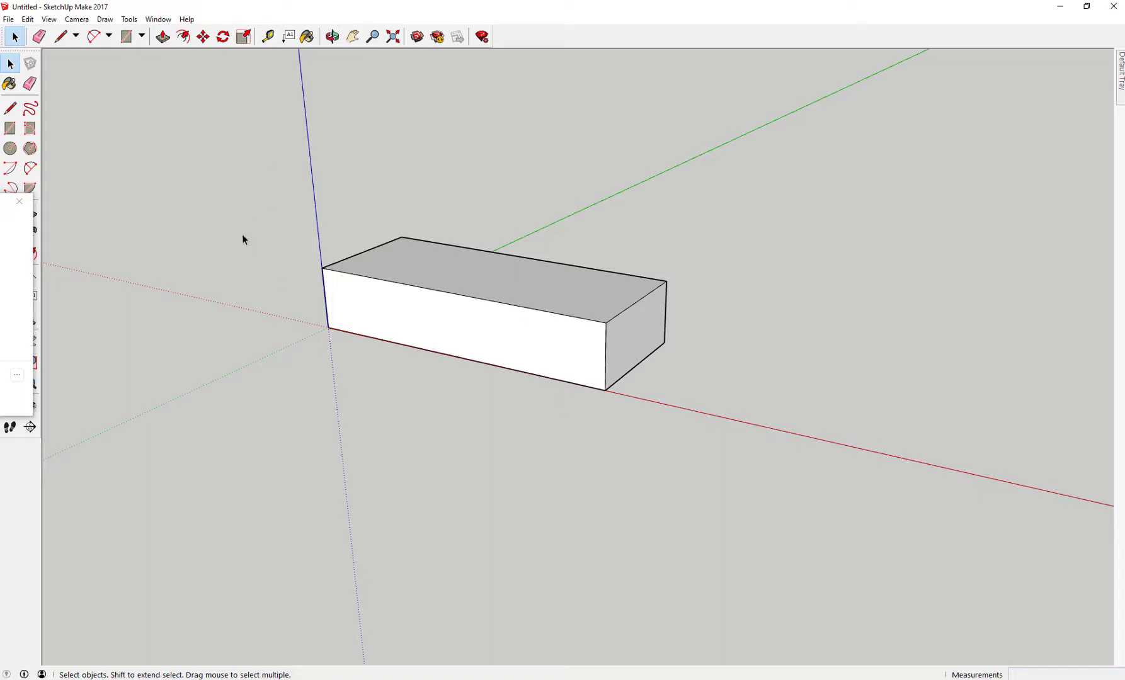
Draw a short line inward along the red axis from the midpoint of the front face's vertical edge at the origin.
{"action": "left_click", "coordinate": [11, 112]}
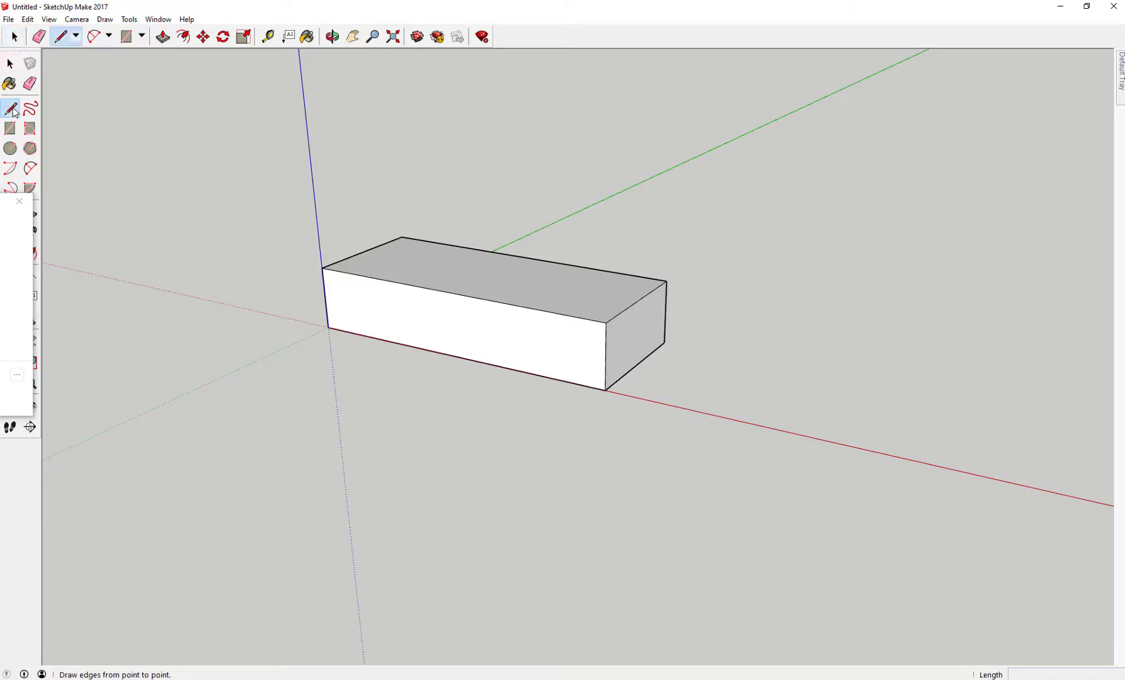
{"action": "scroll", "coordinate": [348, 298], "scroll_direction": "up", "scroll_amount": 4}
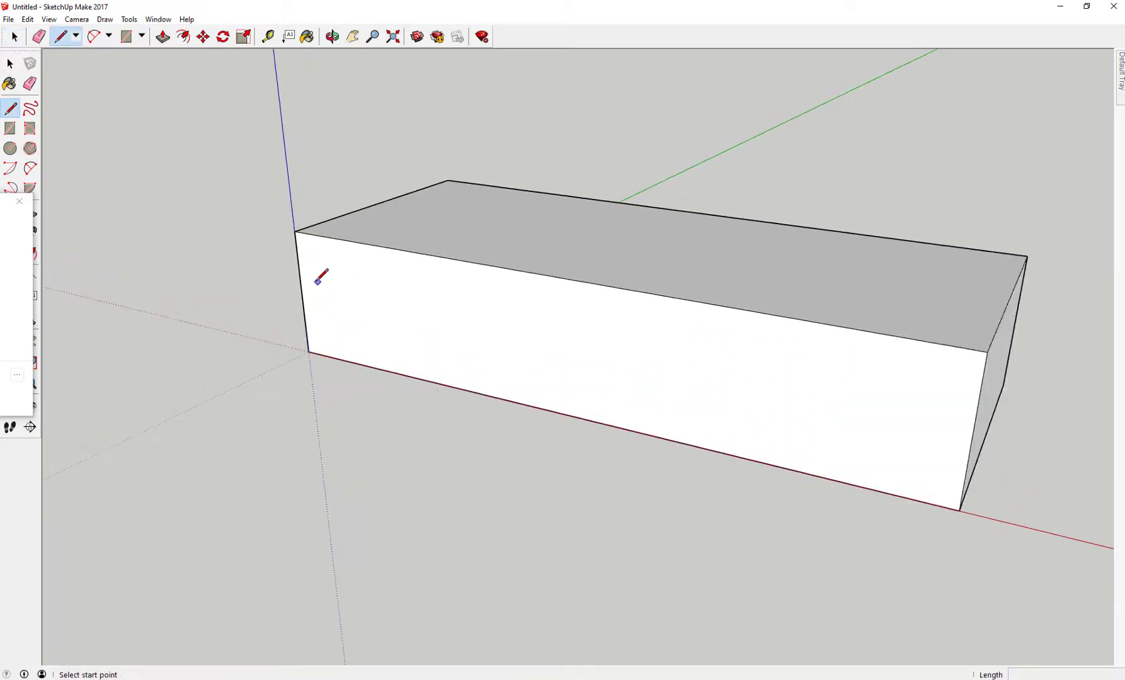
{"action": "left_click", "coordinate": [303, 293]}
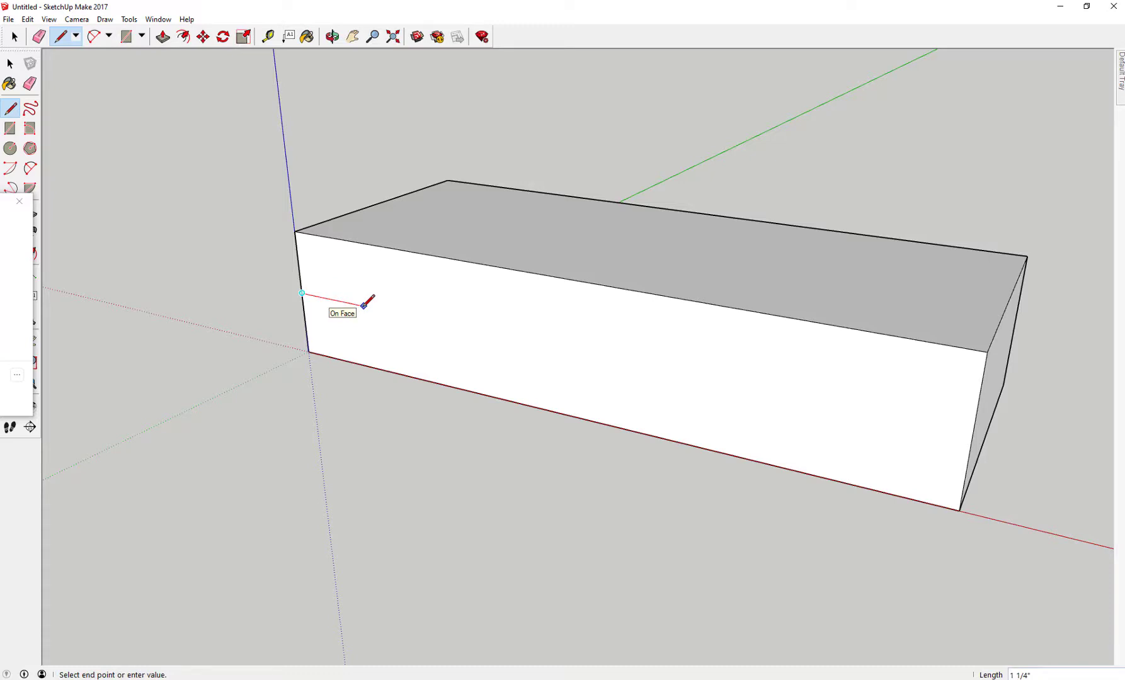
{"action": "left_click", "coordinate": [351, 303]}
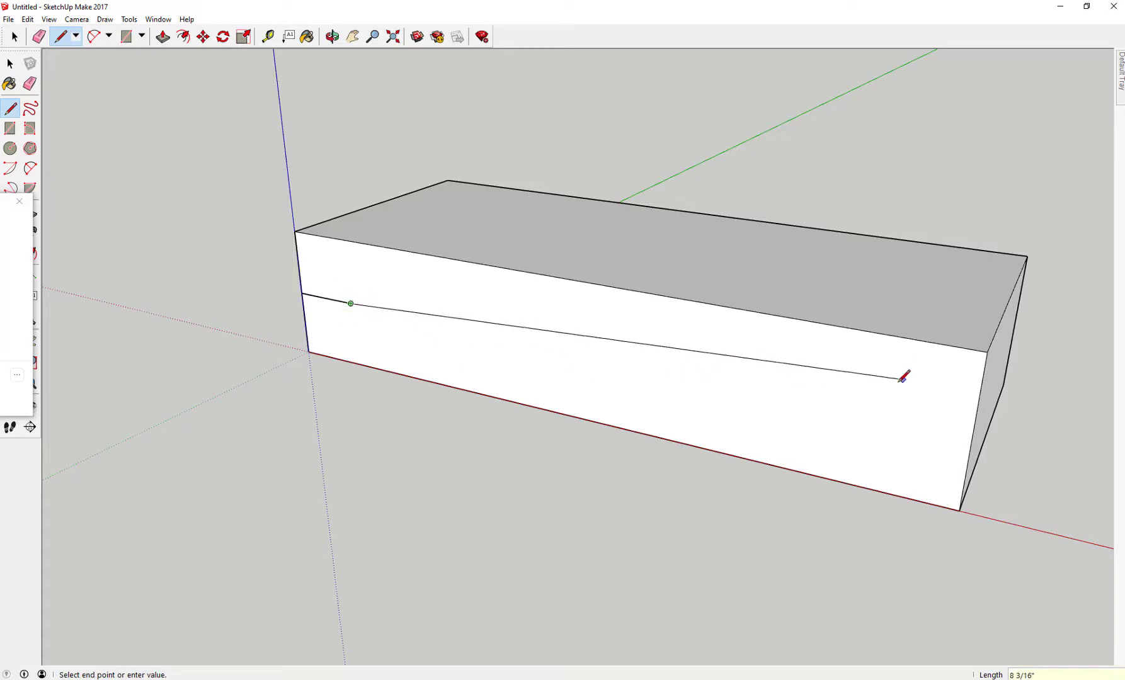
{"action": "key", "text": "Escape"}
Draw a 1-inch line inward along the red axis from the midpoint of the front face's opposite vertical edge.
{"action": "left_click", "coordinate": [972, 434]}
{"action": "type", "text": "1"}
{"action": "key", "text": "Return"}
{"action": "key", "text": "Escape"}
Make the whole block with its two lines into a component named Base 1, replacing the selection.
{"action": "middle_click_drag", "start_coordinate": [625, 293], "coordinate": [592, 320]}
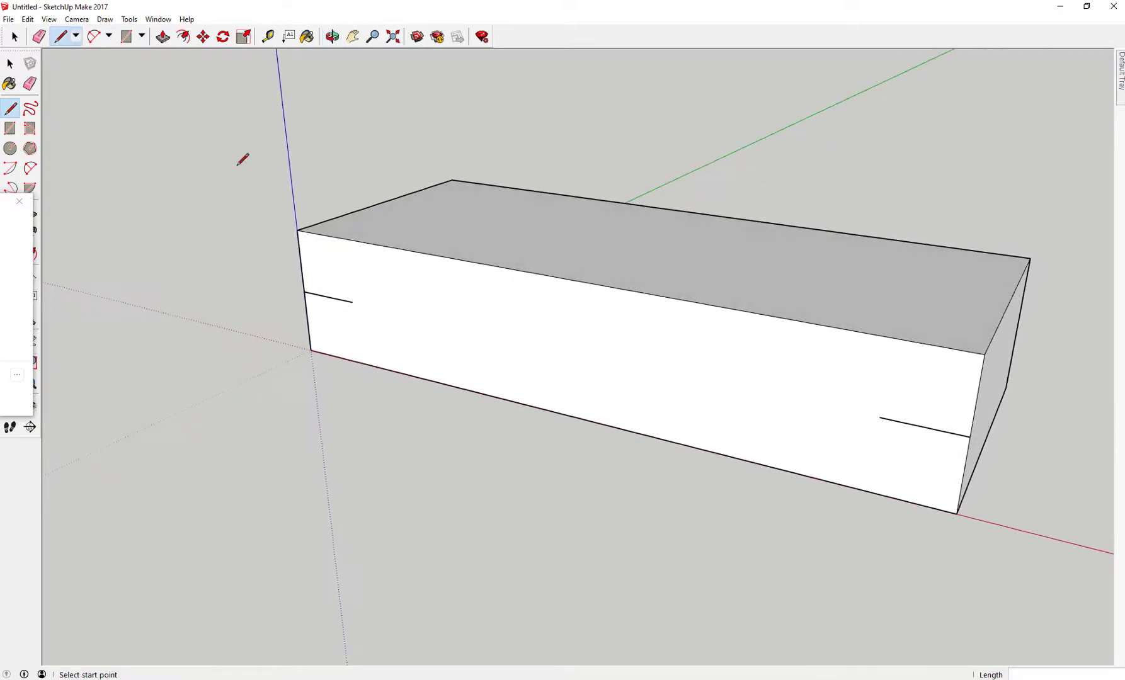
{"action": "key", "text": "space"}
{"action": "left_click_drag", "start_coordinate": [210, 126], "coordinate": [1070, 560]}
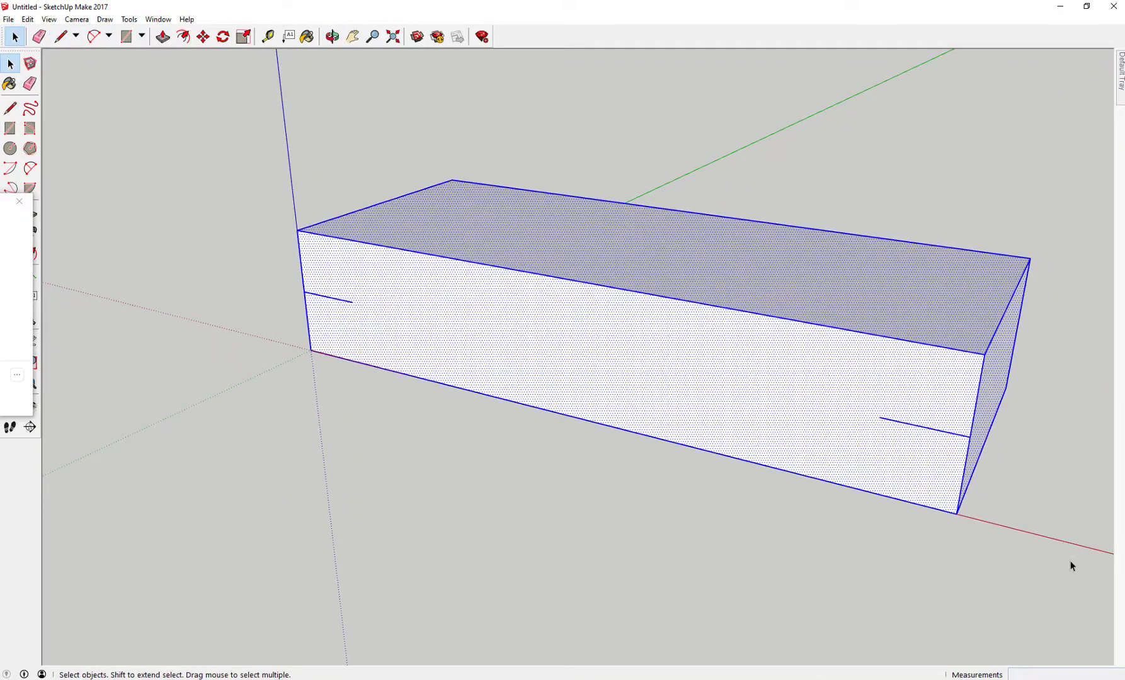
{"action": "right_click", "coordinate": [544, 349]}
{"action": "left_click", "coordinate": [472, 326]}
{"action": "left_click_drag", "start_coordinate": [241, 133], "coordinate": [1086, 573]}
{"action": "right_click", "coordinate": [634, 372]}
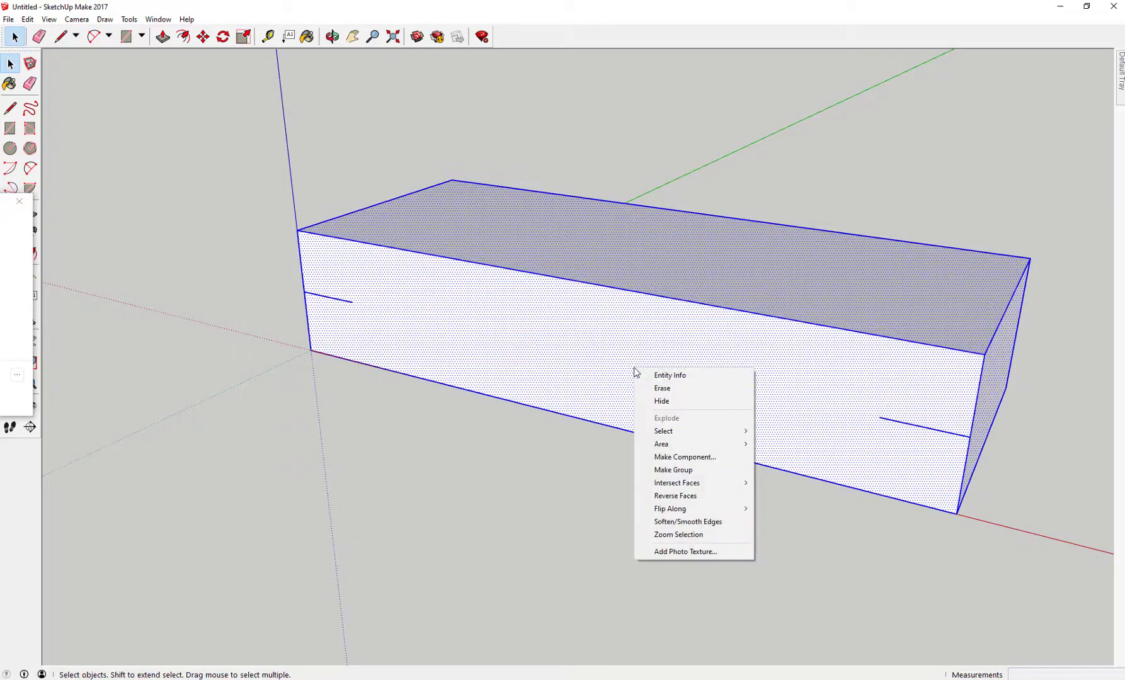
{"action": "left_click", "coordinate": [683, 457]}
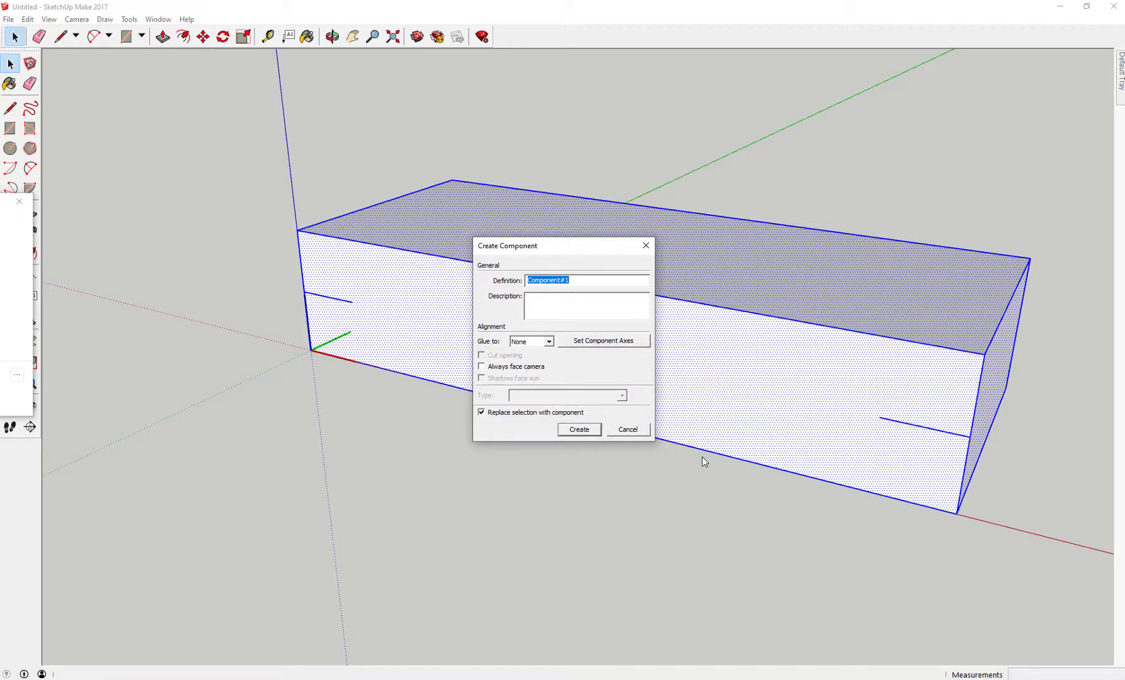
{"action": "type", "text": "Base 1"}
{"action": "key", "text": "Return"}
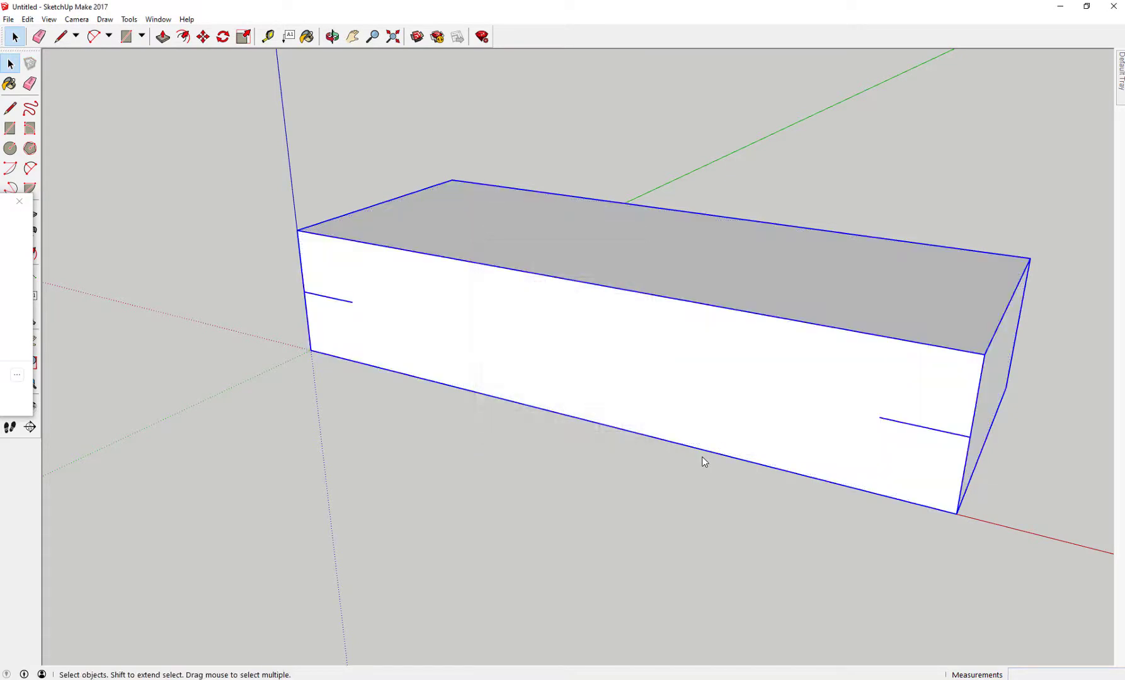
{"action": "left_click", "coordinate": [484, 502]}
{"action": "left_click", "coordinate": [500, 376]}
{"action": "left_click", "coordinate": [446, 441]}
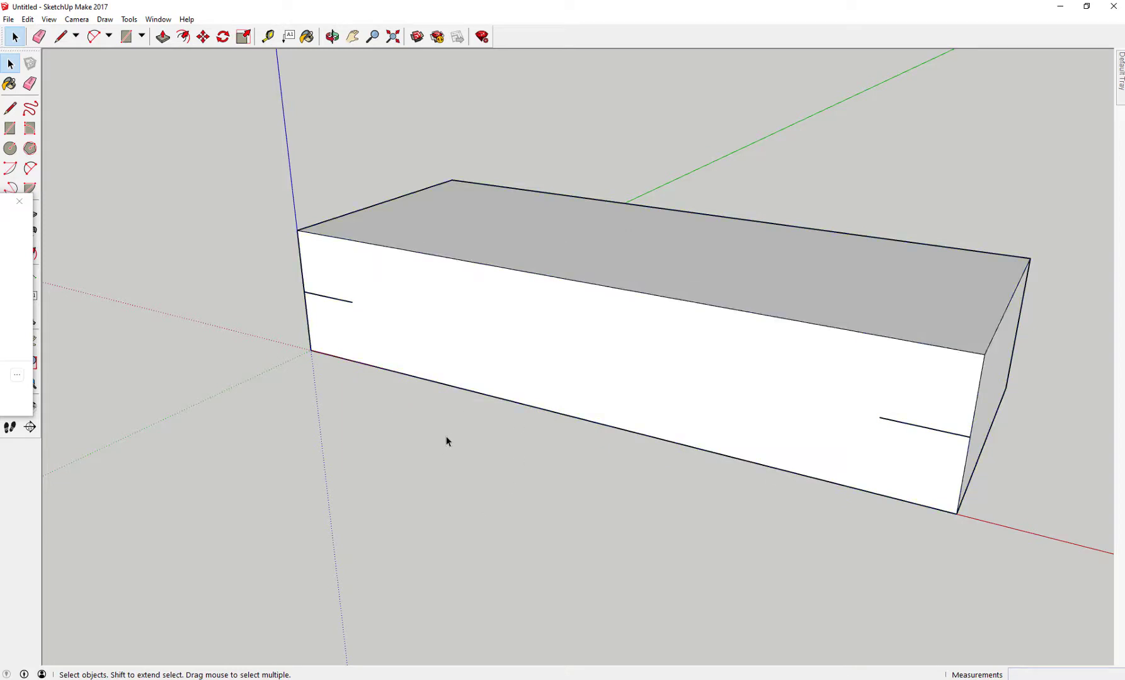
Draw a circle with a 1.5-inch radius on the front face, centred on the inner end of the line near the origin.
{"action": "left_click", "coordinate": [10, 148]}
{"action": "middle_click_drag", "start_coordinate": [304, 354], "coordinate": [330, 316]}
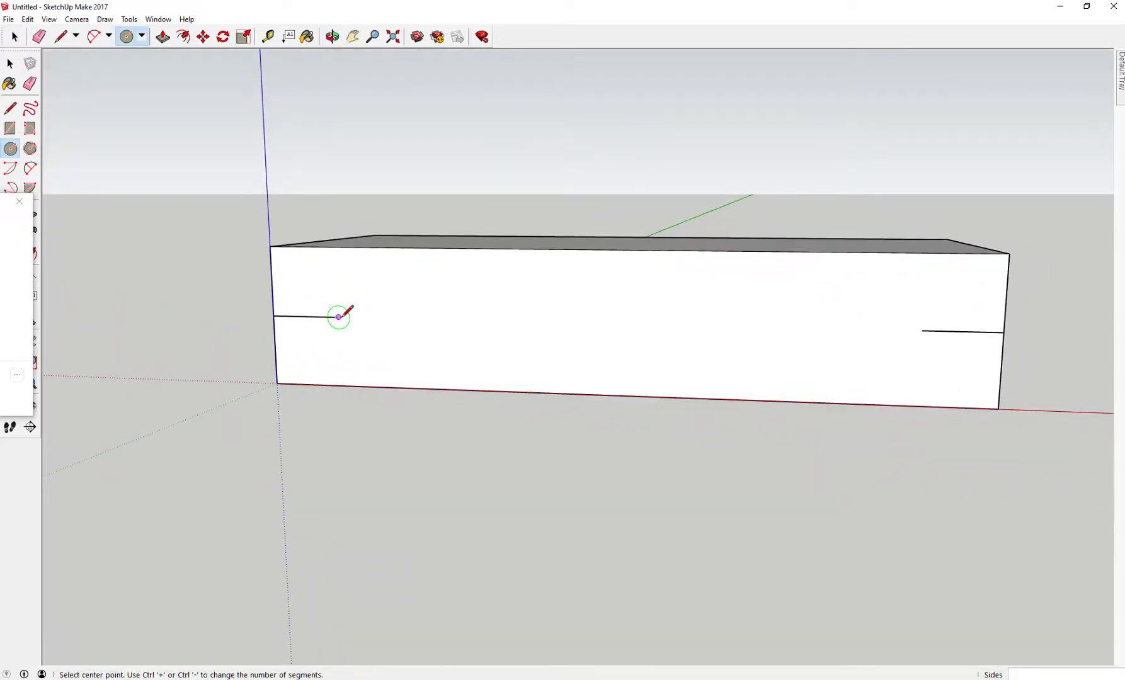
{"action": "left_click", "coordinate": [338, 317]}
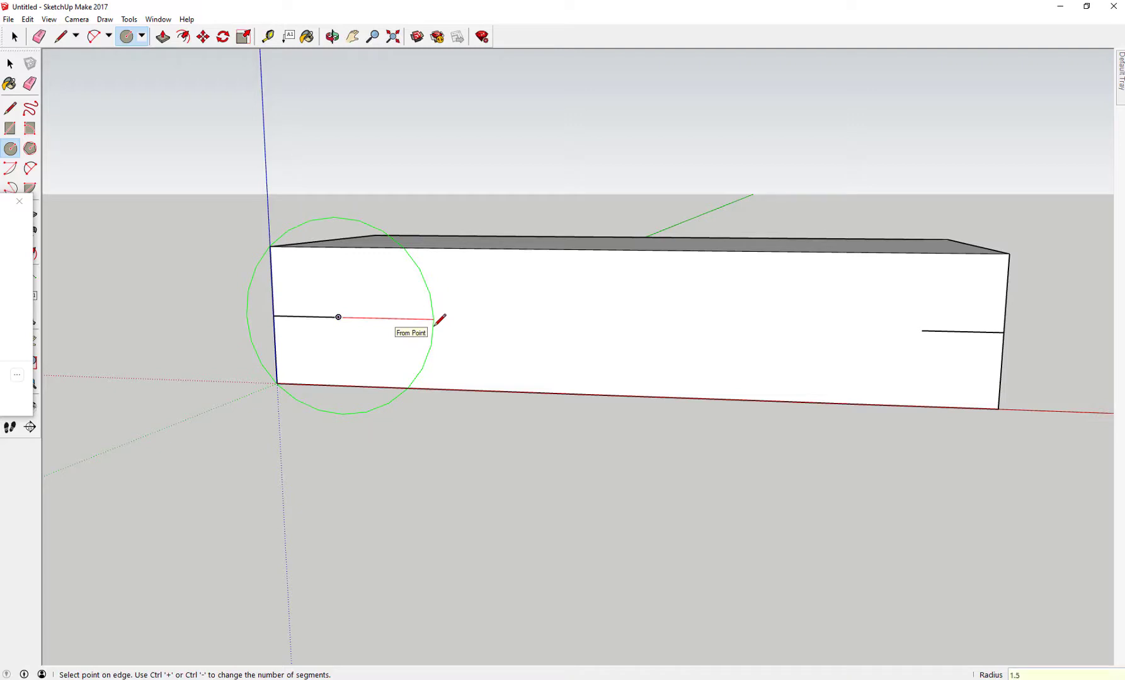
{"action": "left_click", "coordinate": [435, 320]}
{"action": "left_click", "coordinate": [10, 63]}
Push/Pull the circle 1 inch outward from the block's front face to form a disc.
{"action": "middle_click_drag", "start_coordinate": [417, 165], "coordinate": [301, 211]}
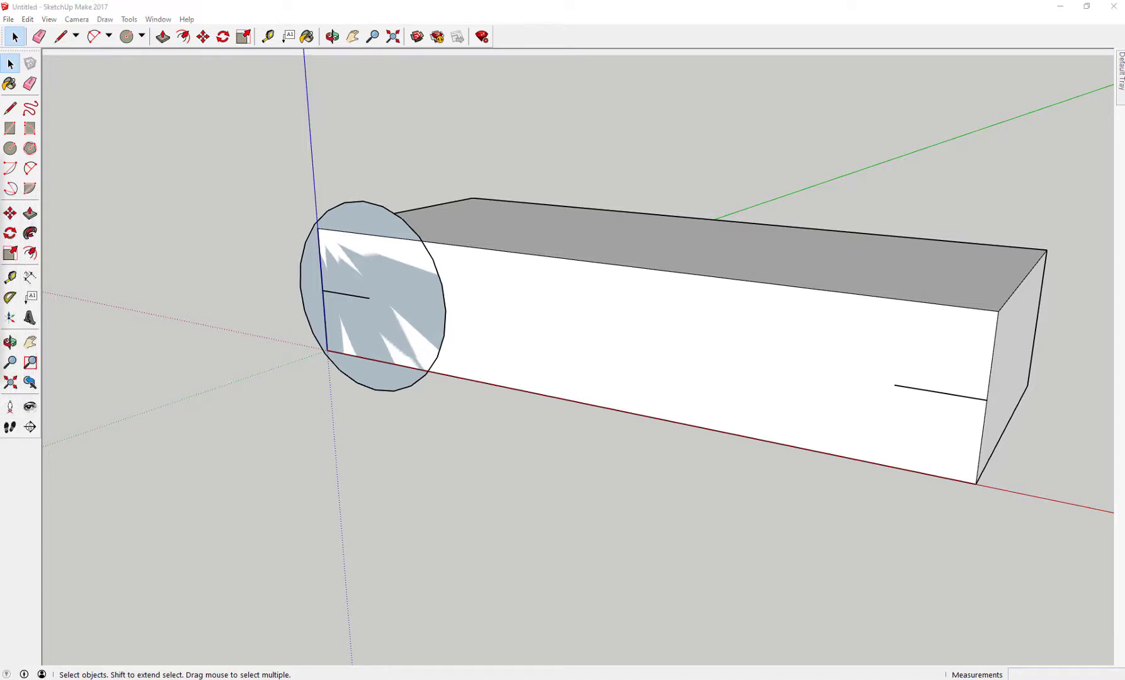
{"action": "left_click", "coordinate": [30, 213]}
{"action": "mouse_move", "coordinate": [427, 324]}
{"action": "left_mouse_down"}
{"action": "mouse_move", "coordinate": [405, 338]}
{"action": "mouse_move", "coordinate": [406, 326]}
{"action": "left_mouse_up"}
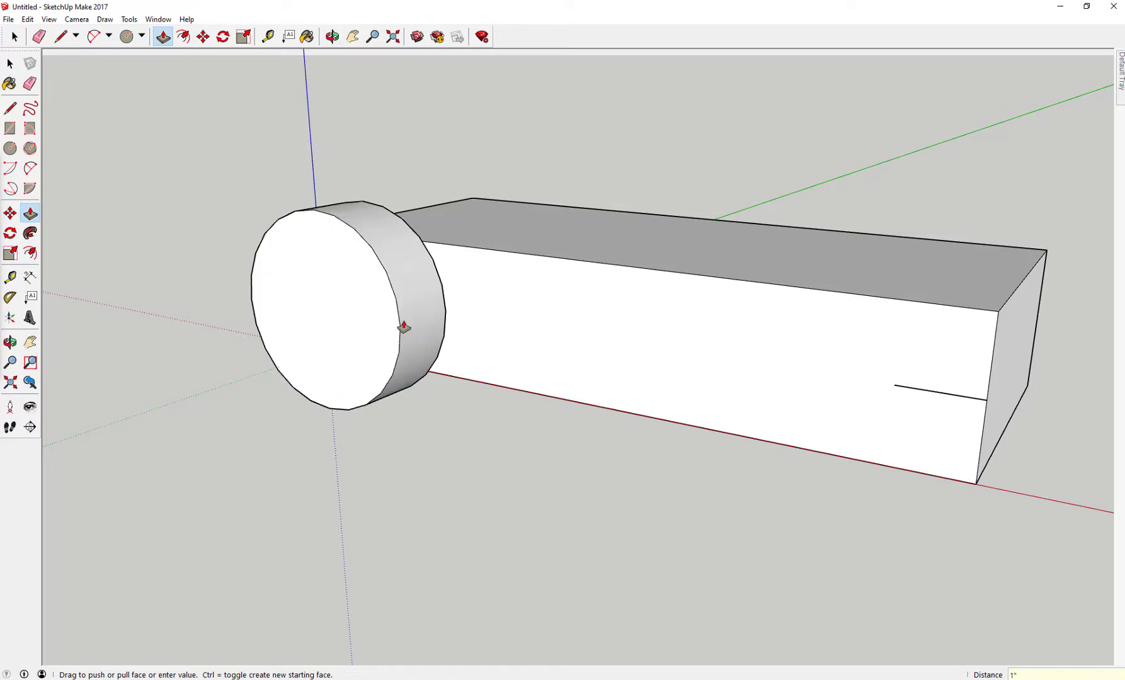
Draw a smaller concentric circle on the disc's front face, leaving a narrow rim around it.
{"action": "middle_click_drag", "start_coordinate": [484, 397], "coordinate": [547, 334]}
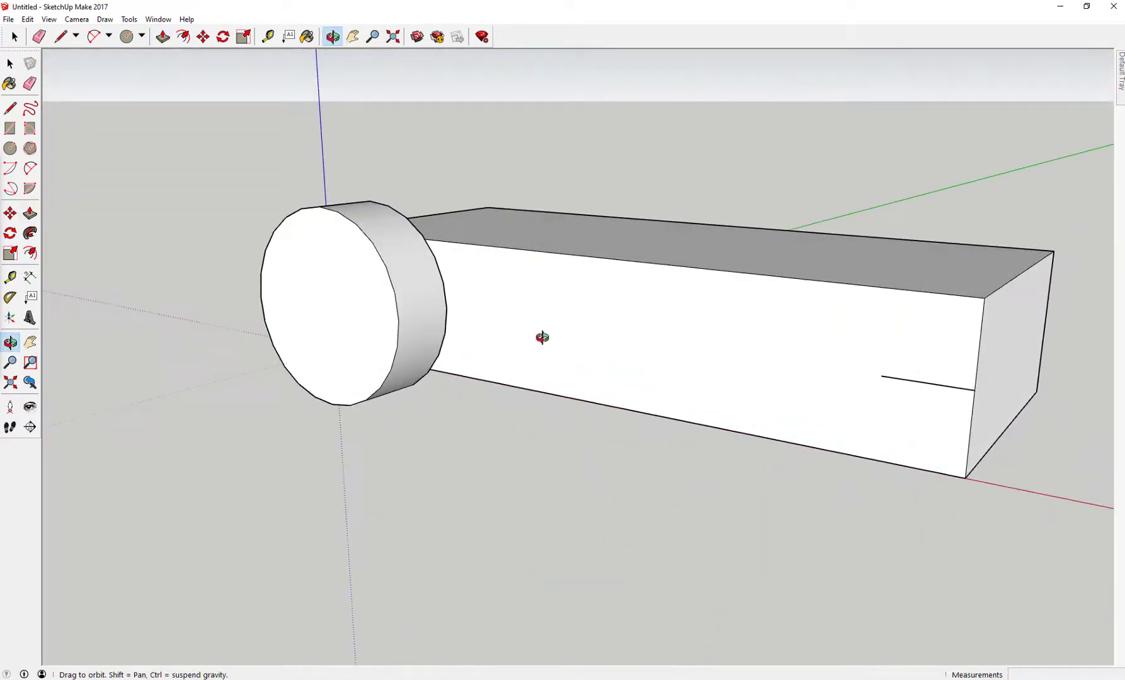
{"action": "left_click", "coordinate": [11, 149]}
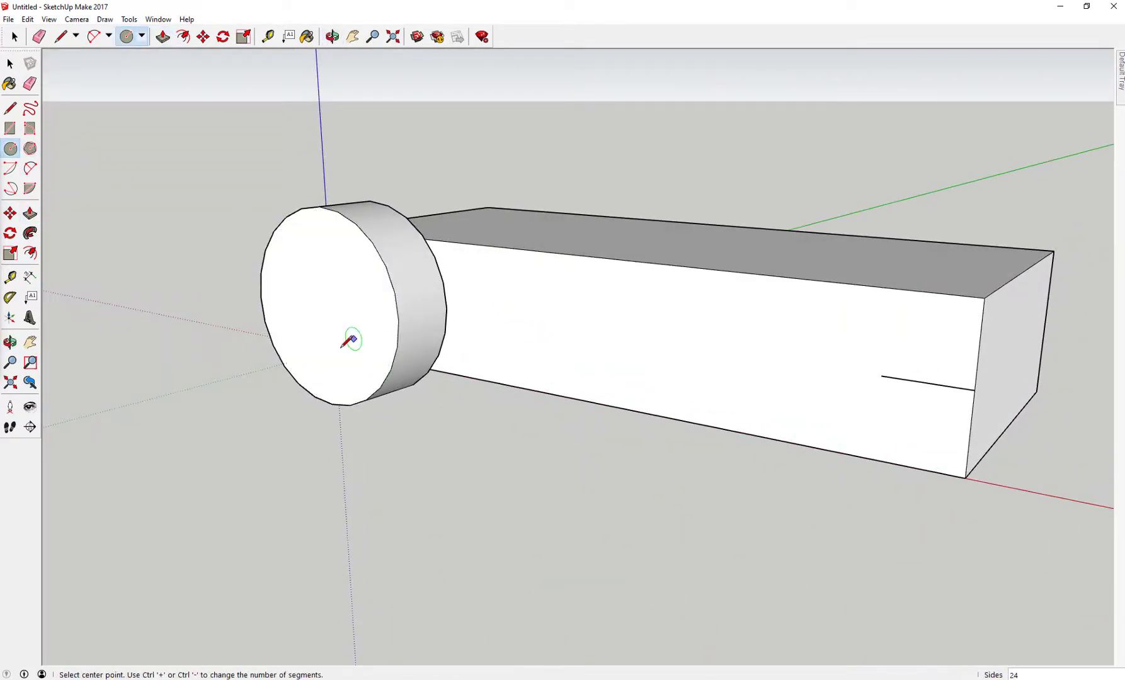
{"action": "middle_click_drag", "start_coordinate": [356, 346], "coordinate": [416, 389]}
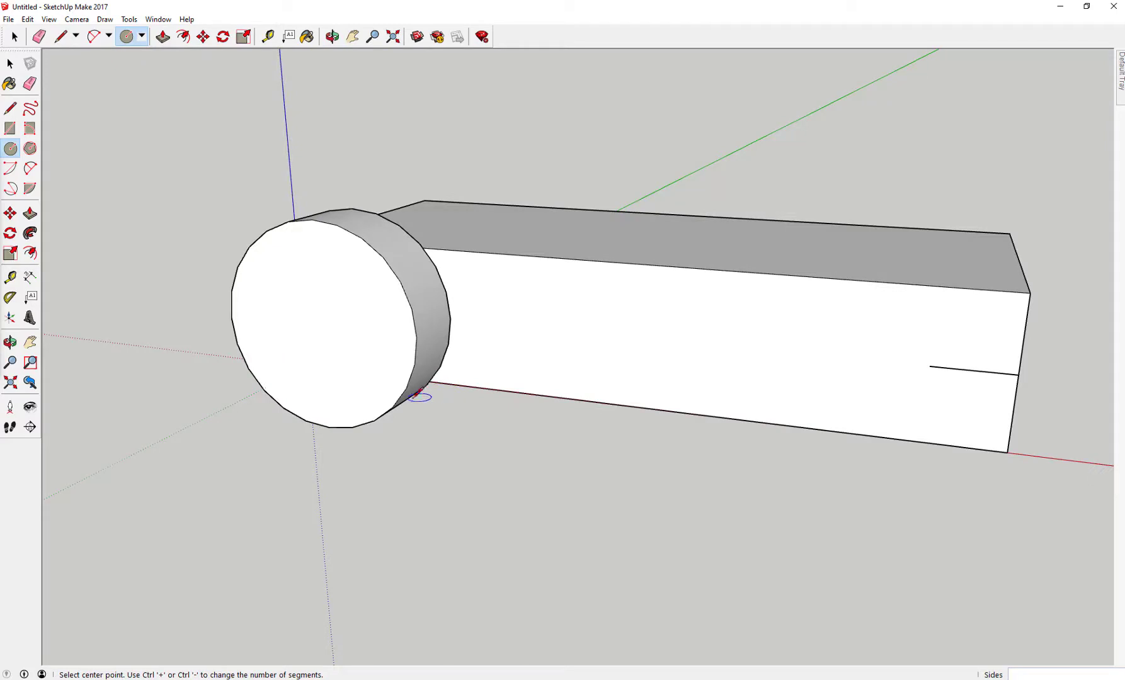
{"action": "left_click", "coordinate": [321, 327]}
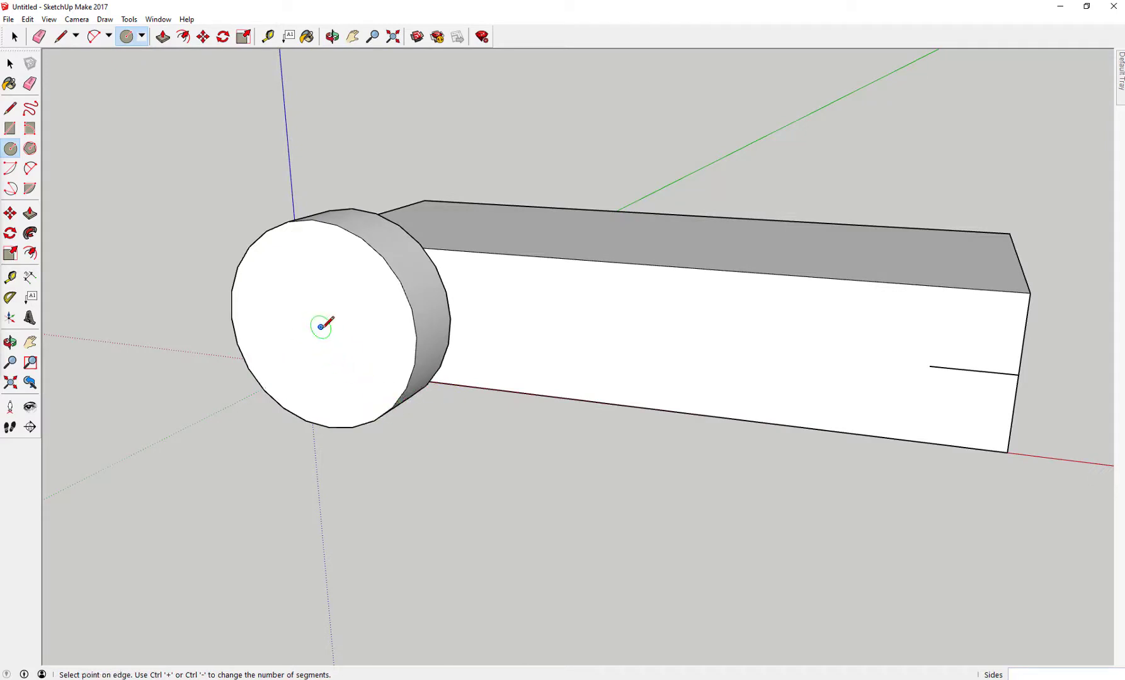
{"action": "left_click", "coordinate": [388, 332]}
Push/Pull the inner circle 7/8 inch into the disc to hollow it out.
{"action": "left_click", "coordinate": [29, 213]}
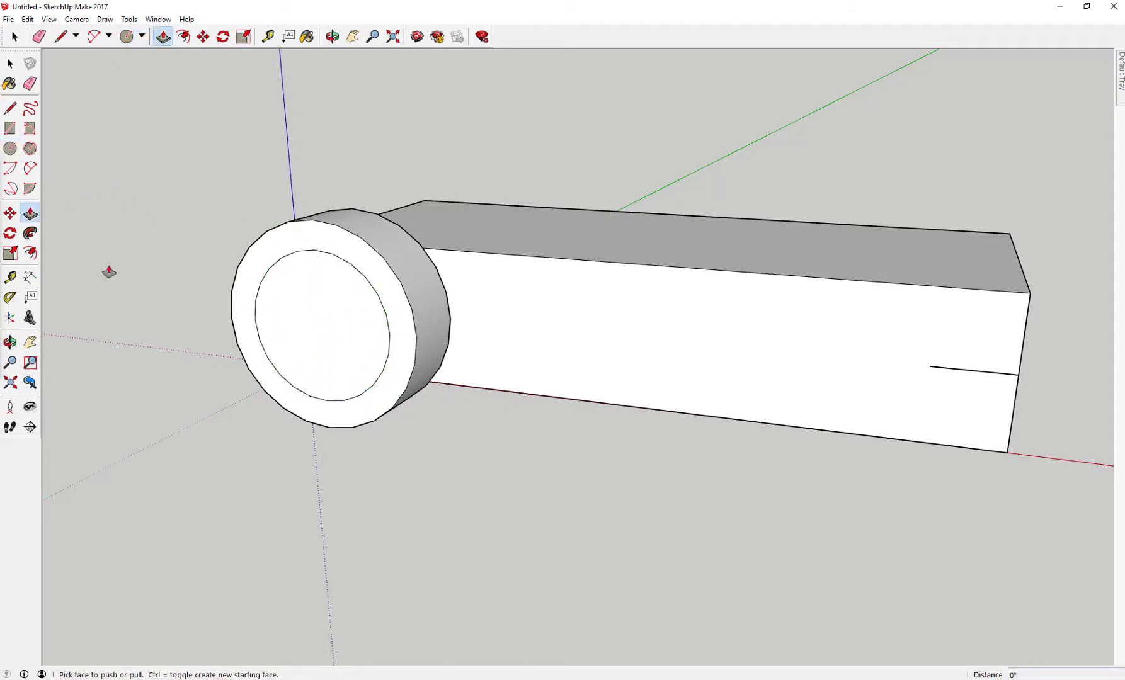
{"action": "left_click", "coordinate": [316, 348]}
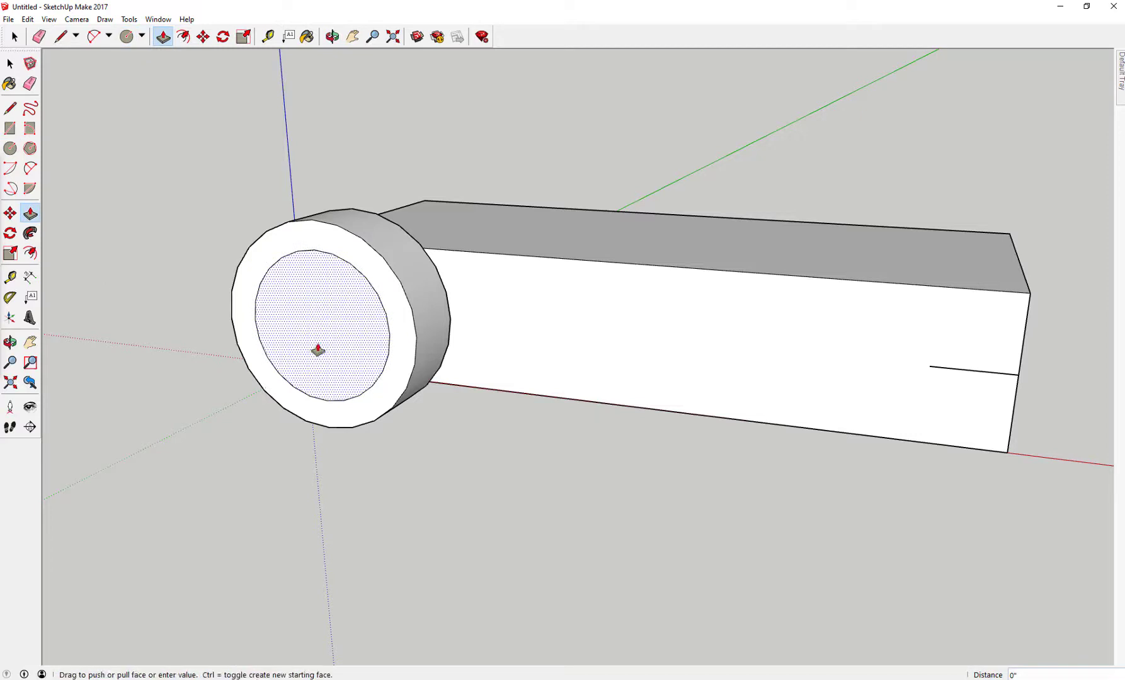
{"action": "left_click", "coordinate": [357, 338]}
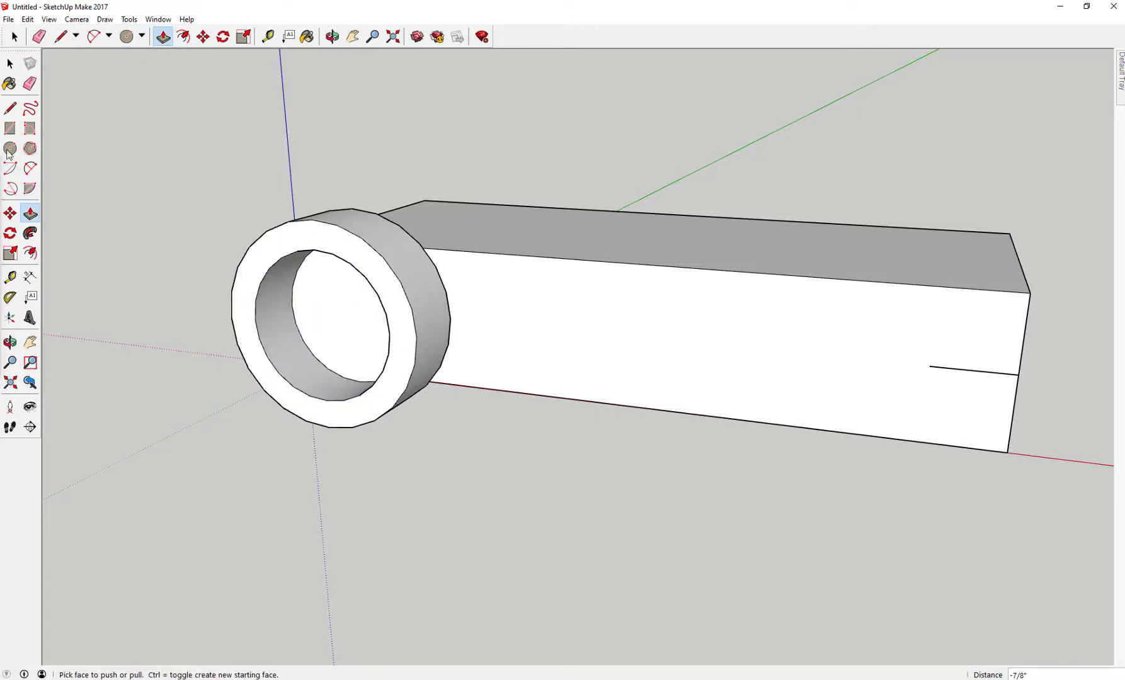
{"action": "left_click", "coordinate": [11, 63]}
{"action": "key", "text": "o"}
{"action": "left_click_drag", "start_coordinate": [219, 219], "coordinate": [334, 256]}
{"action": "key", "text": "space"}
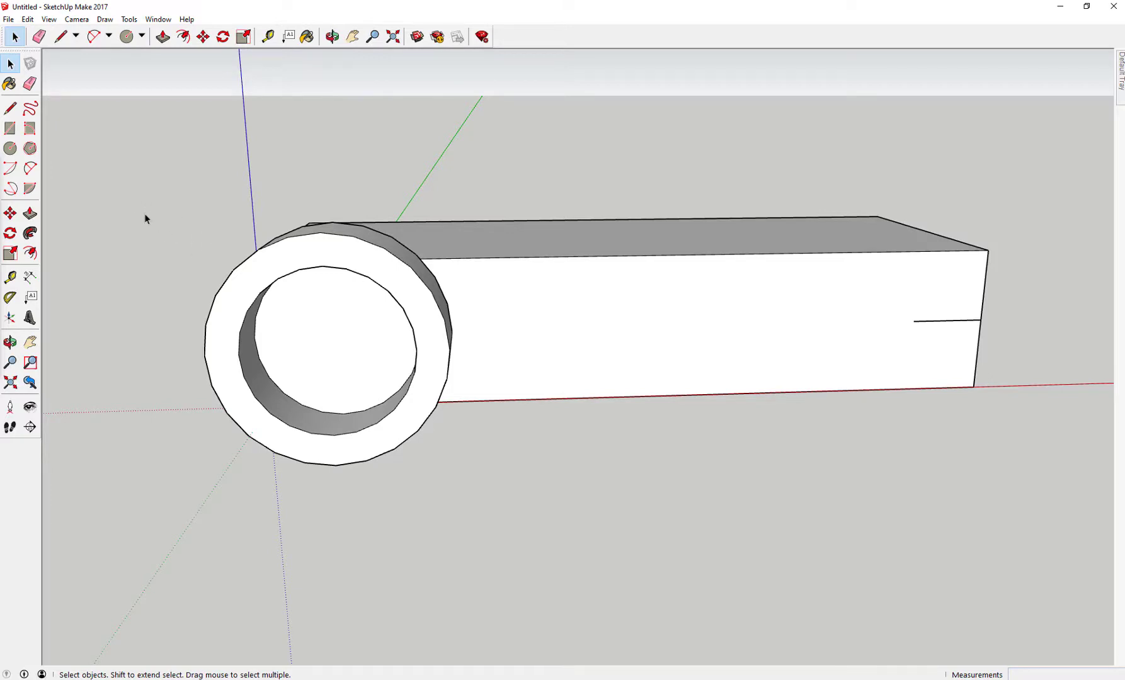
{"action": "left_click_drag", "start_coordinate": [156, 206], "coordinate": [277, 187]}
{"action": "mouse_move", "coordinate": [413, 260]}
{"action": "middle_mouse_down"}
{"action": "mouse_move", "coordinate": [329, 254]}
{"action": "mouse_move", "coordinate": [396, 258]}
{"action": "middle_mouse_up"}
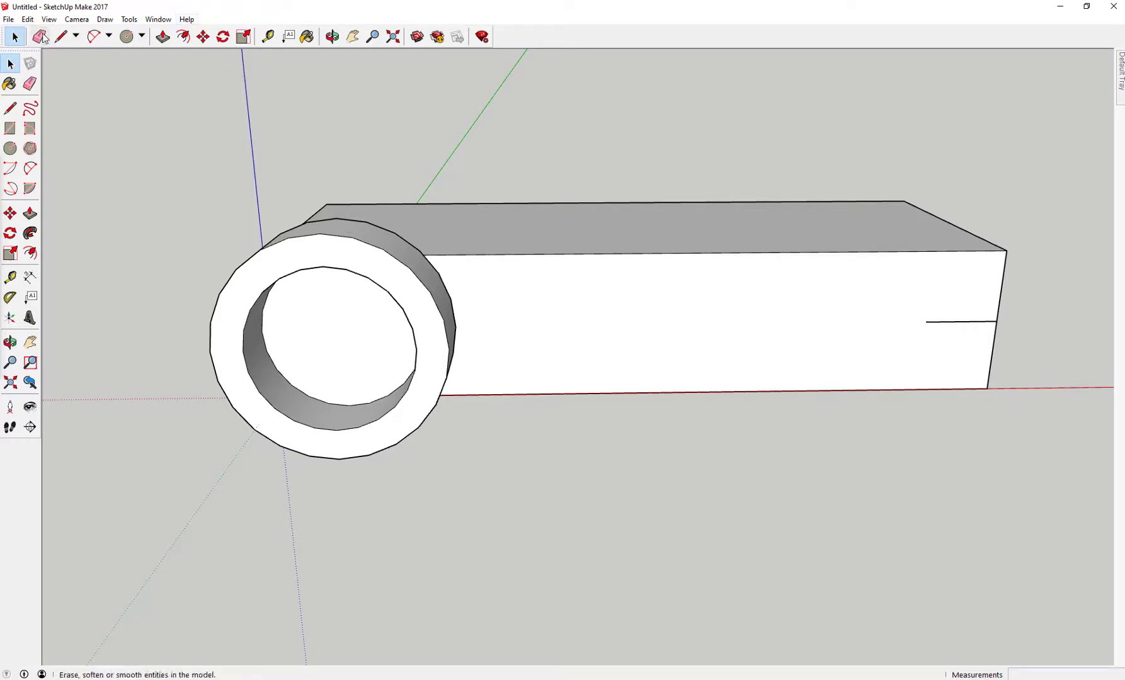
Enable the Styles and Views toolbars in the toolbar settings.
{"action": "left_click", "coordinate": [49, 20]}
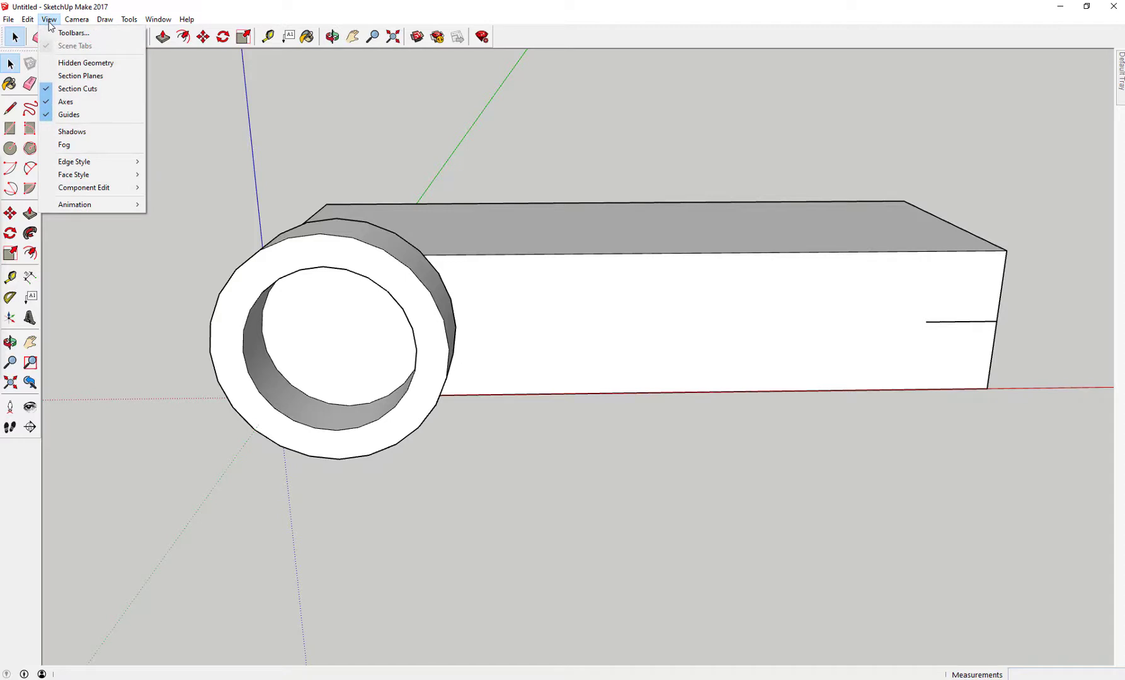
{"action": "left_click", "coordinate": [73, 33]}
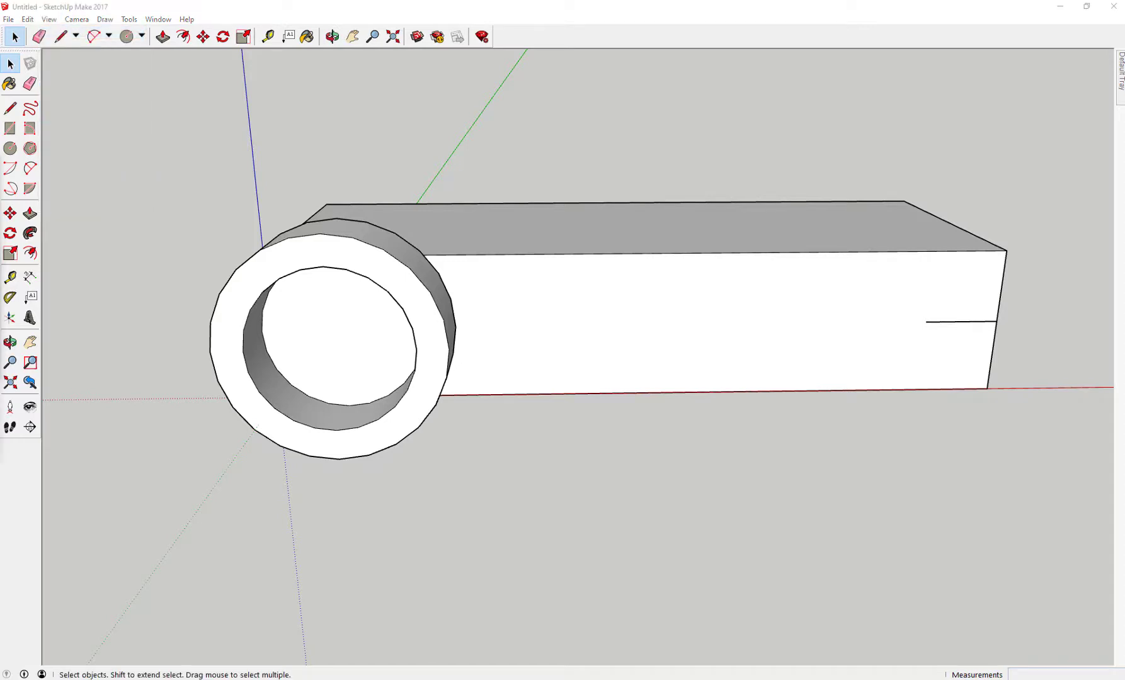
{"action": "left_click_drag", "start_coordinate": [3, 225], "coordinate": [233, 125]}
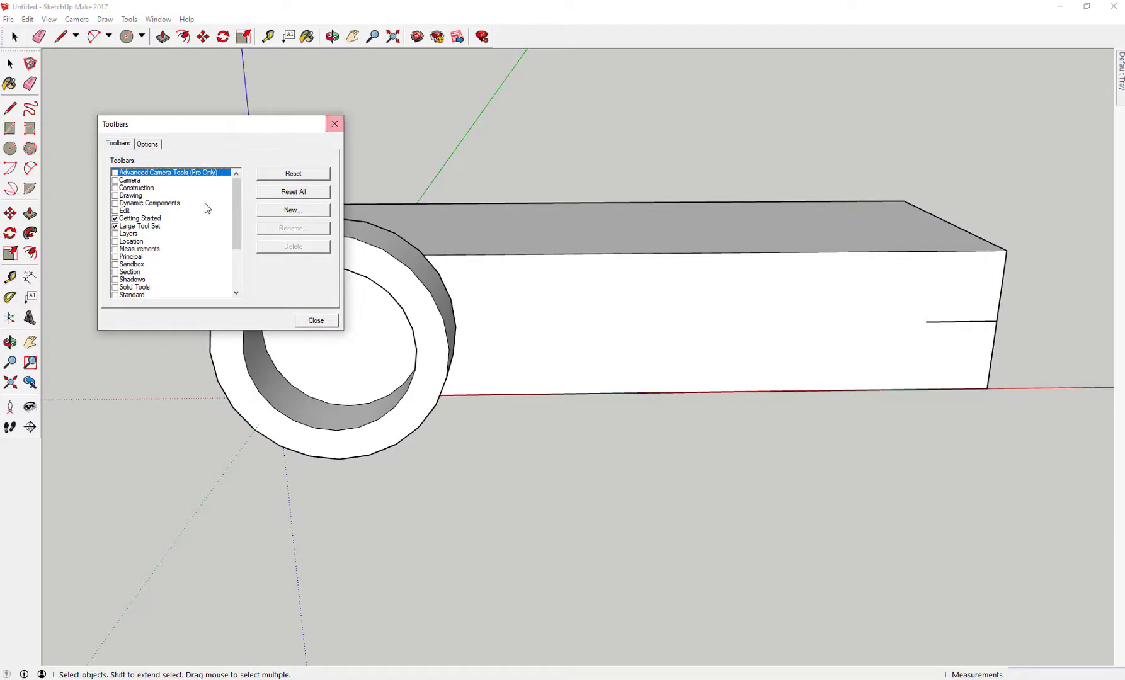
{"action": "scroll", "coordinate": [176, 217], "scroll_direction": "down", "scroll_amount": 2}
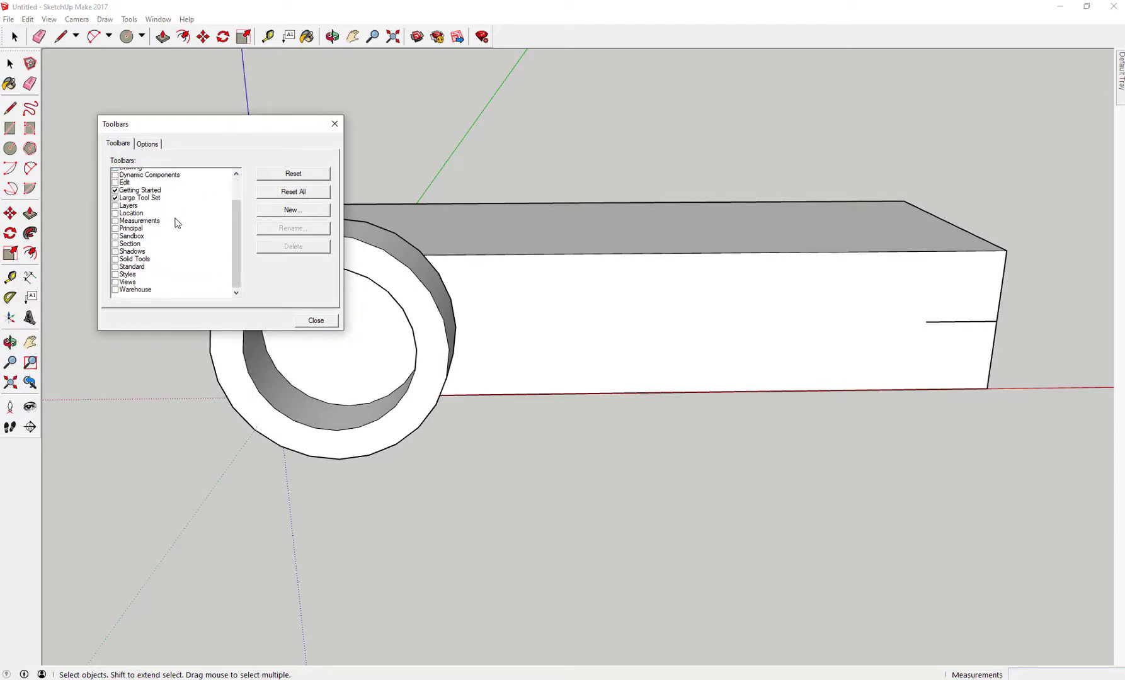
{"action": "left_click", "coordinate": [116, 272]}
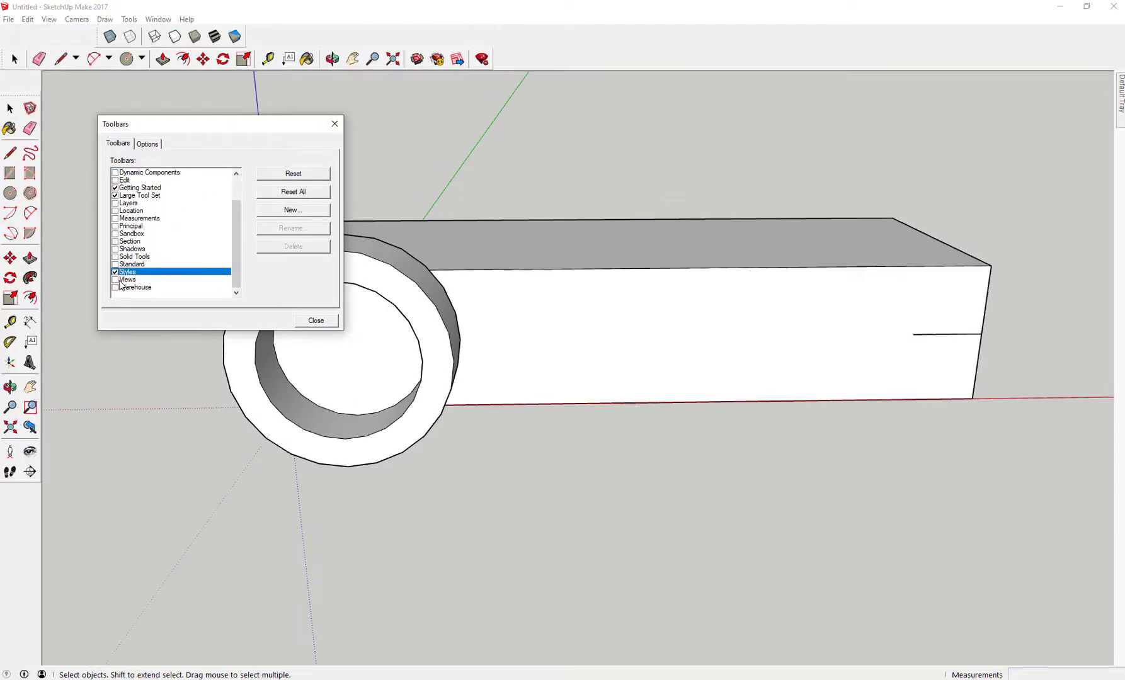
{"action": "left_click", "coordinate": [115, 279]}
Dock the Views and Styles toolbars in the same row as the Getting Started tools and close the toolbar settings.
{"action": "left_click_drag", "start_coordinate": [253, 36], "coordinate": [691, 72]}
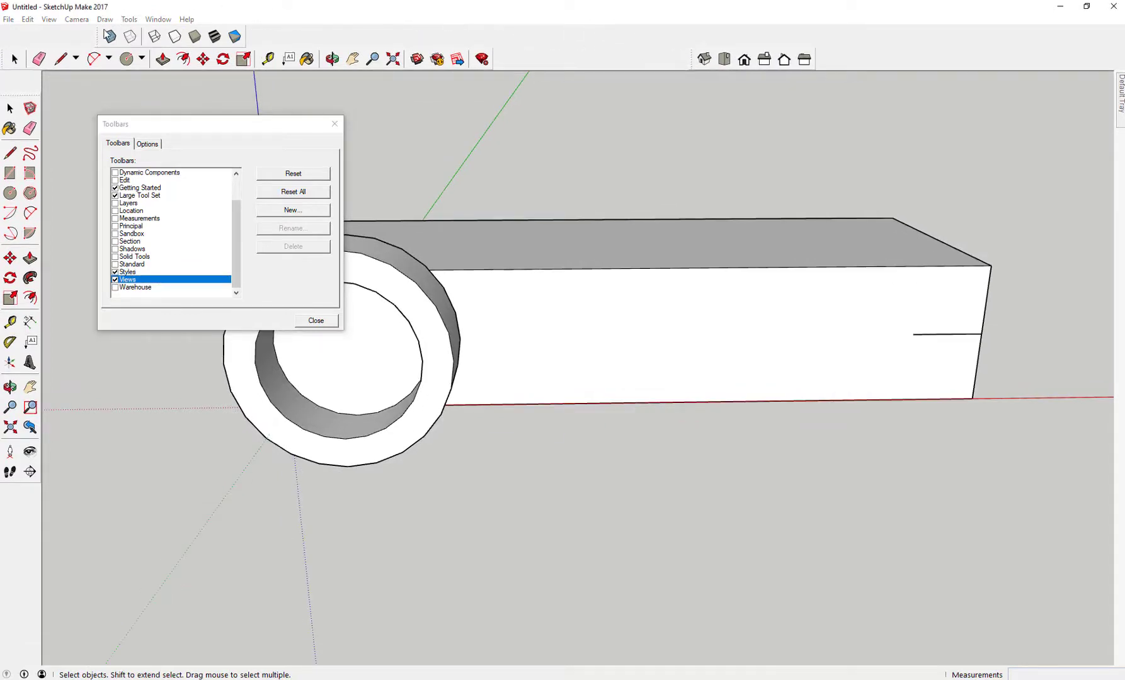
{"action": "left_click_drag", "start_coordinate": [96, 33], "coordinate": [525, 59]}
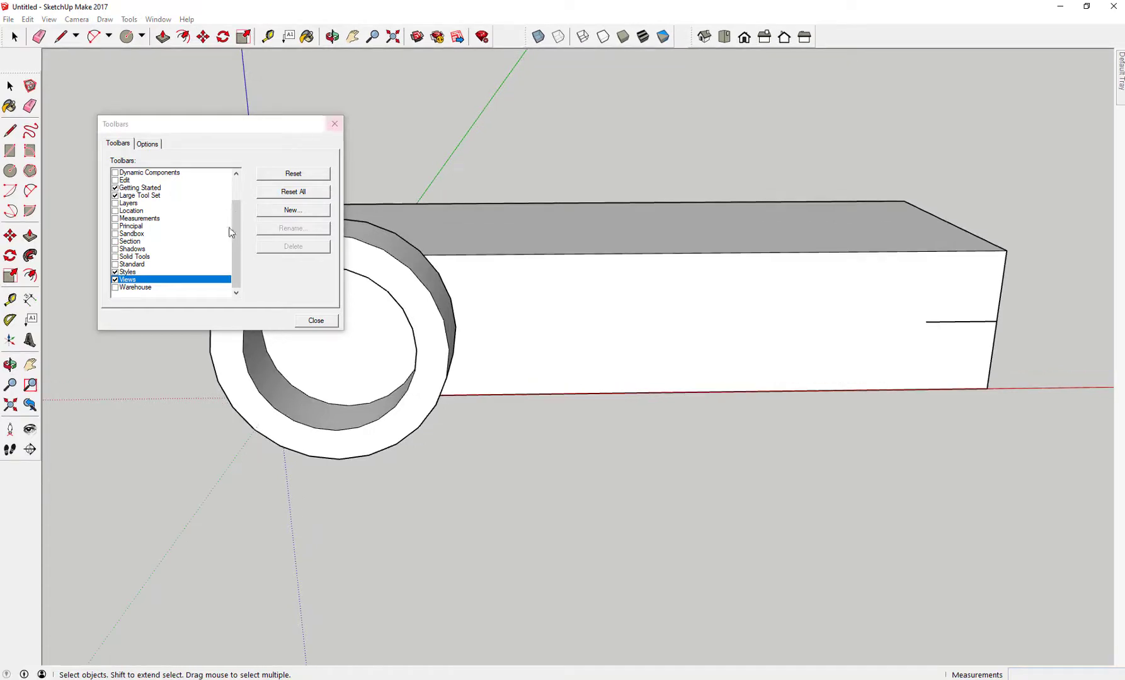
{"action": "left_click", "coordinate": [320, 322]}
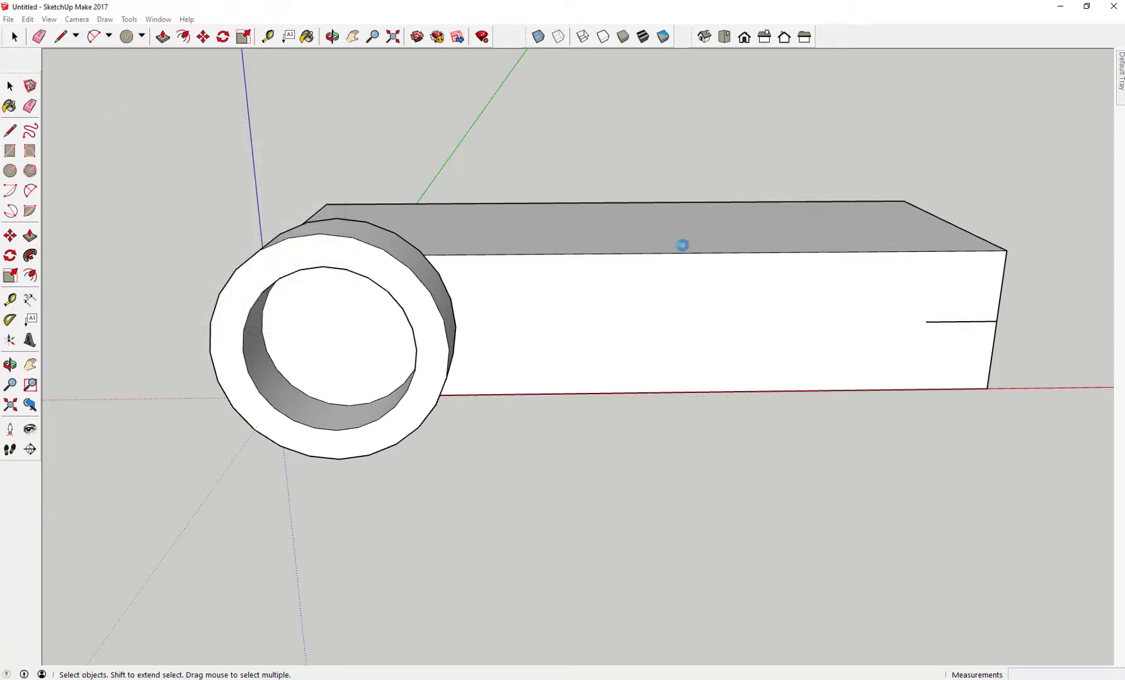
Shift the Views toolbar slightly and switch the model to the isometric standard view.
{"action": "middle_click_drag", "start_coordinate": [706, 175], "coordinate": [822, 171]}
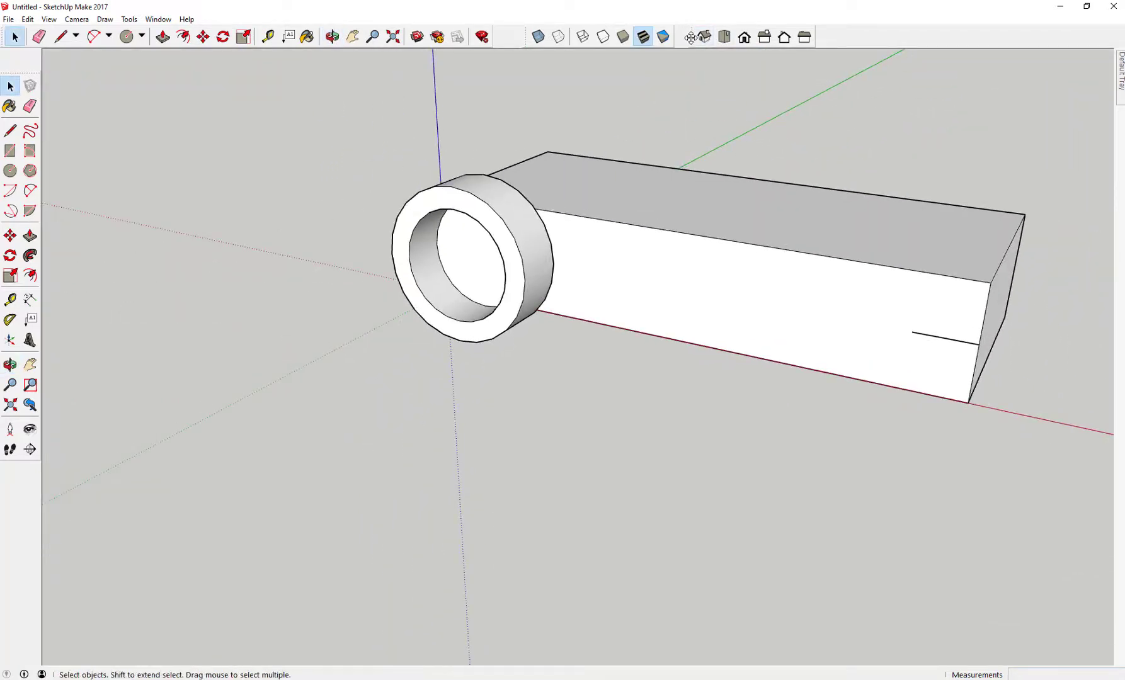
{"action": "mouse_move", "coordinate": [691, 38]}
{"action": "left_mouse_down"}
{"action": "mouse_move", "coordinate": [692, 86]}
{"action": "mouse_move", "coordinate": [687, 36]}
{"action": "left_mouse_up"}
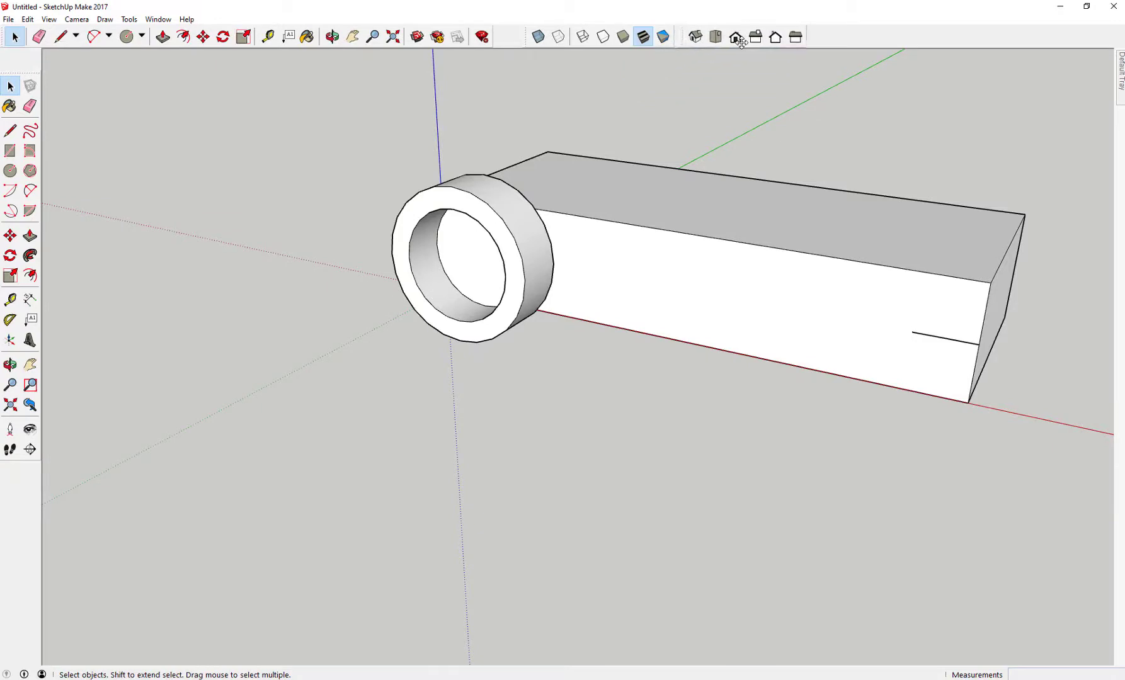
{"action": "left_click", "coordinate": [703, 37]}
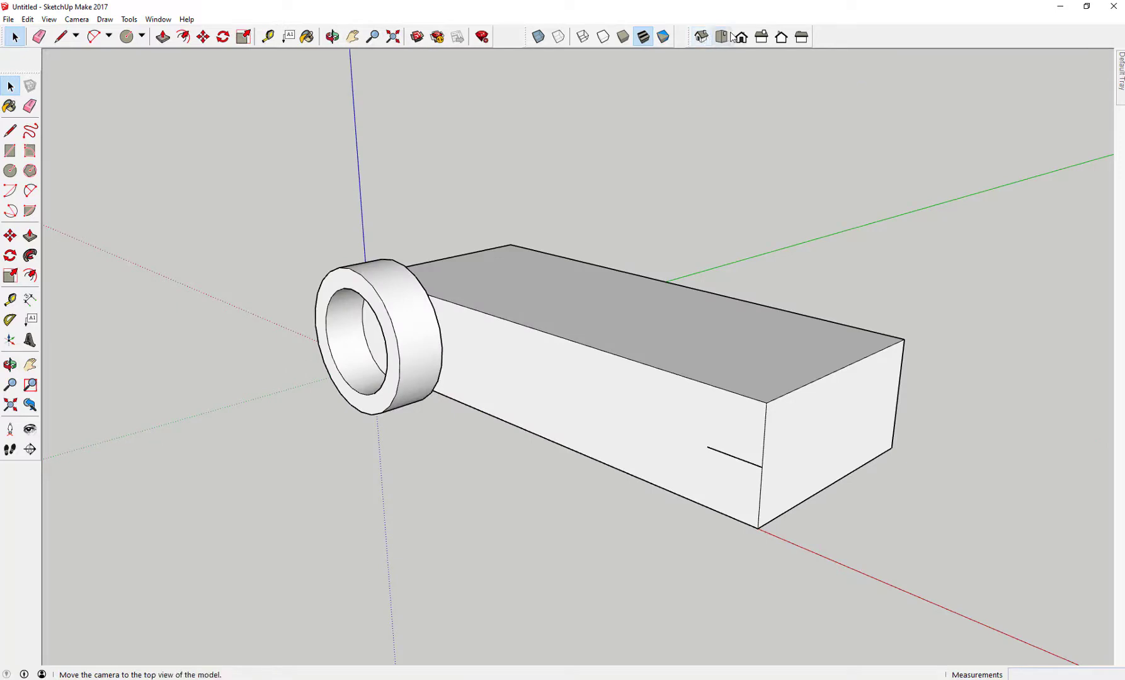
Look at the model from the top, front and right standard views and return to the isometric view.
{"action": "left_click", "coordinate": [721, 36]}
{"action": "left_click", "coordinate": [742, 38]}
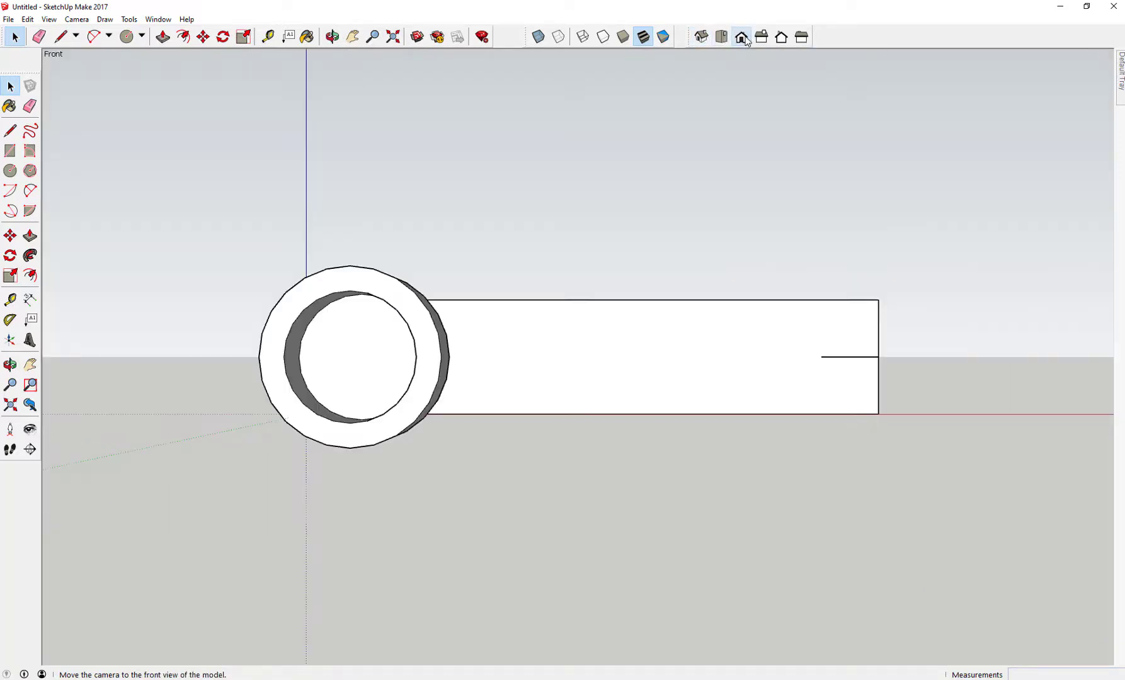
{"action": "left_click", "coordinate": [761, 38]}
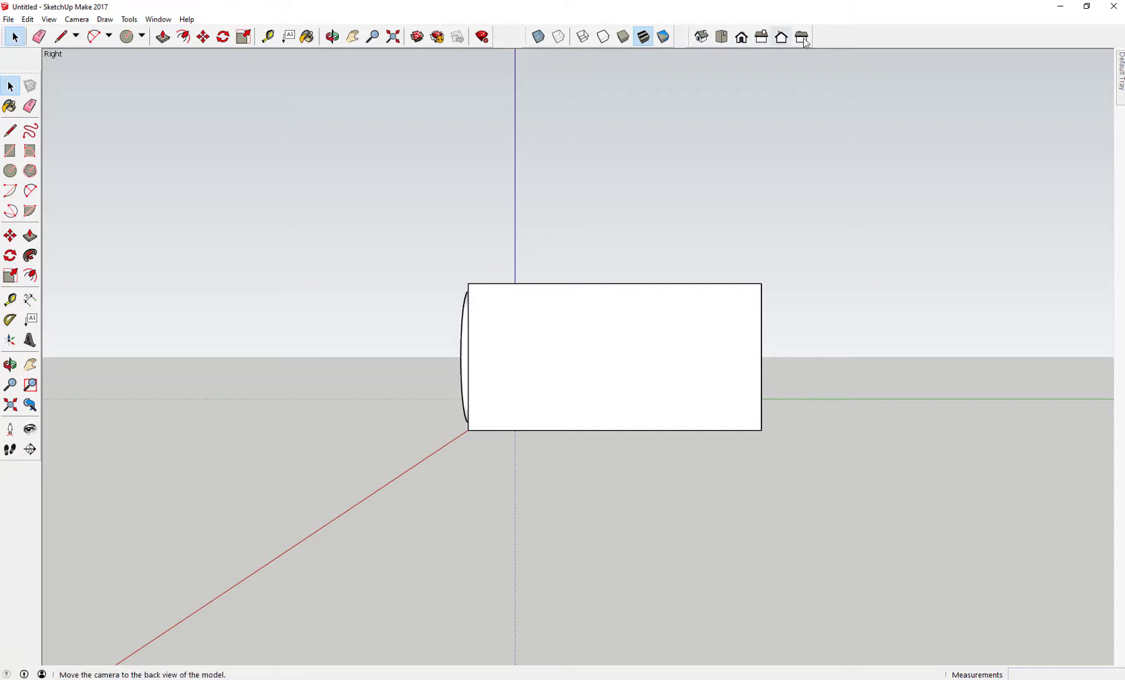
{"action": "left_click", "coordinate": [702, 38]}
{"action": "middle_click_drag", "start_coordinate": [582, 226], "coordinate": [708, 242]}
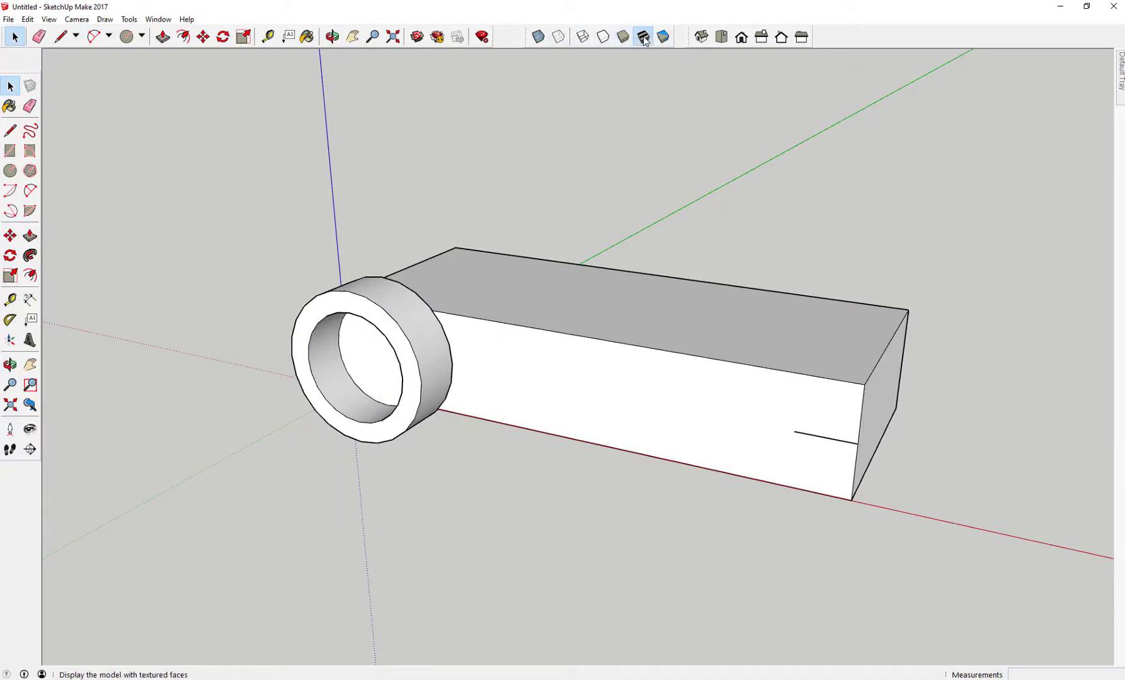
Preview the model in the Wireframe and Hidden Line face styles and set it to Shaded.
{"action": "left_click", "coordinate": [583, 38]}
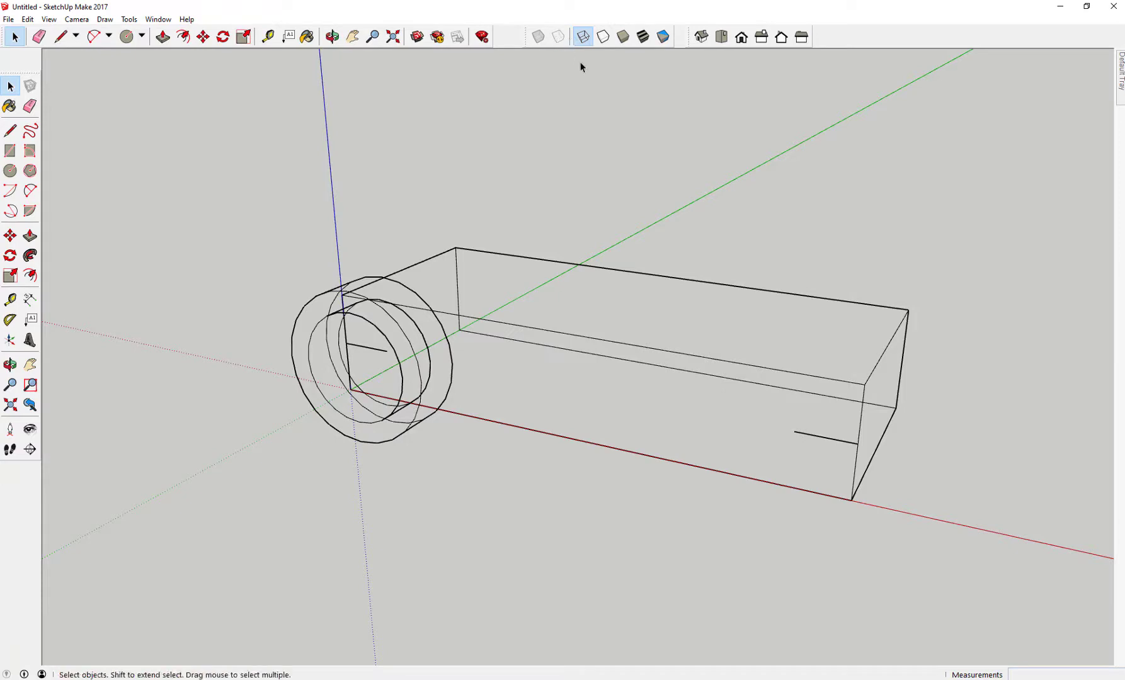
{"action": "left_click", "coordinate": [603, 38]}
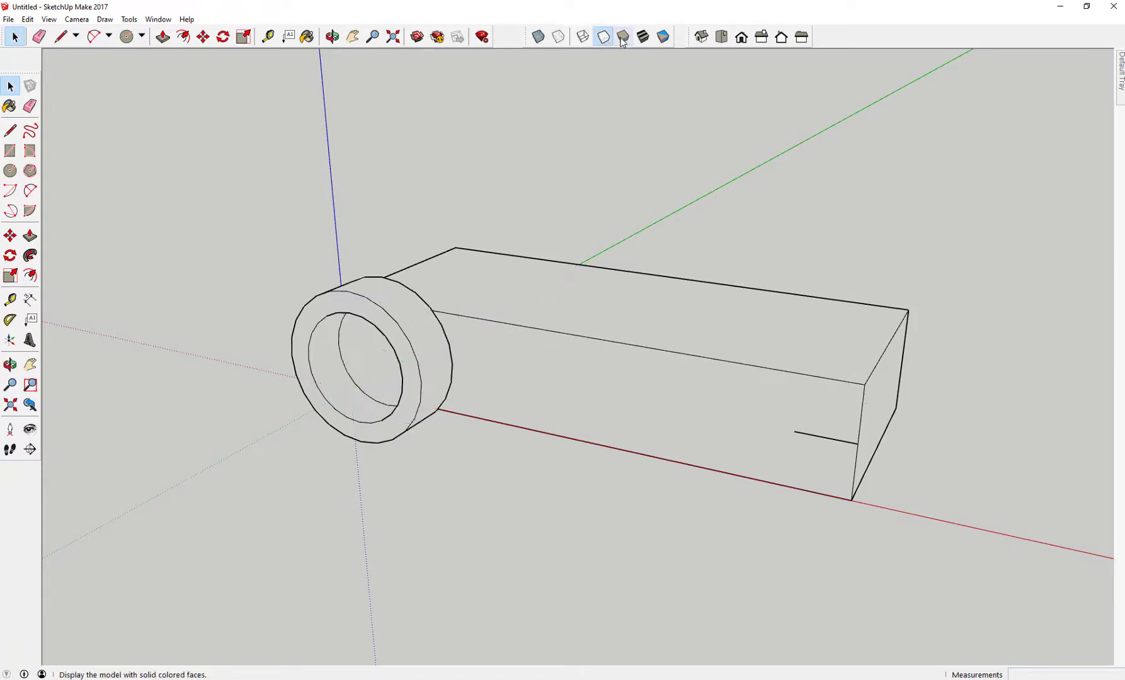
{"action": "left_click", "coordinate": [622, 37]}
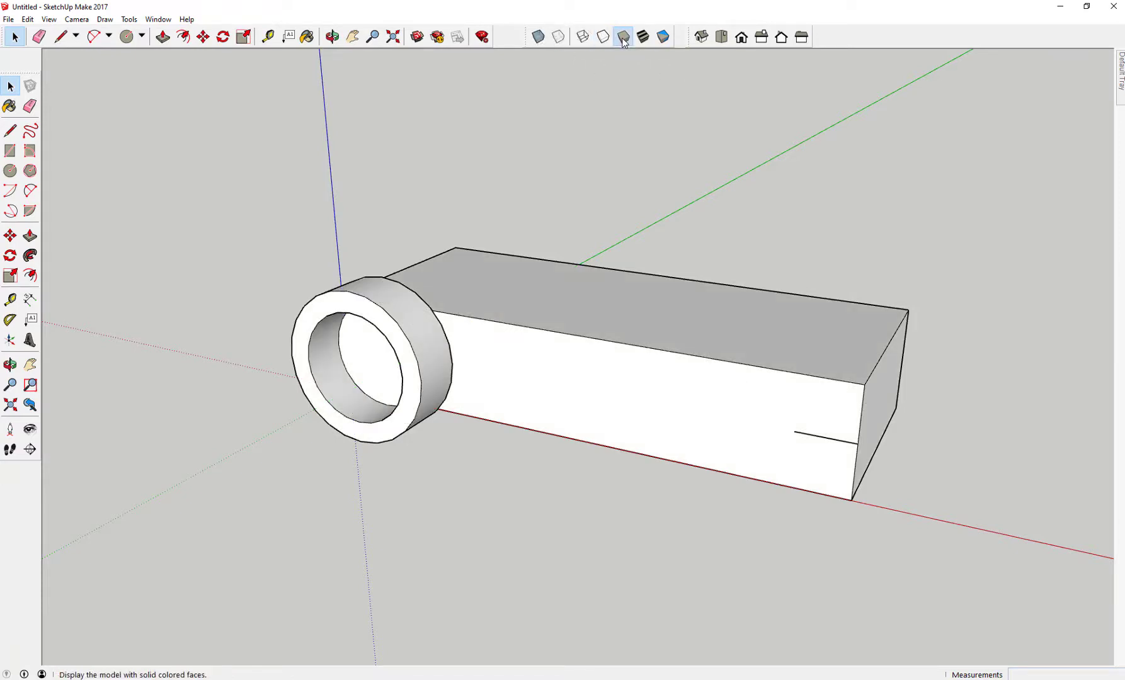
Turn on X-ray display so the short line on the block's front face shows through the wheel.
{"action": "left_click", "coordinate": [538, 38]}
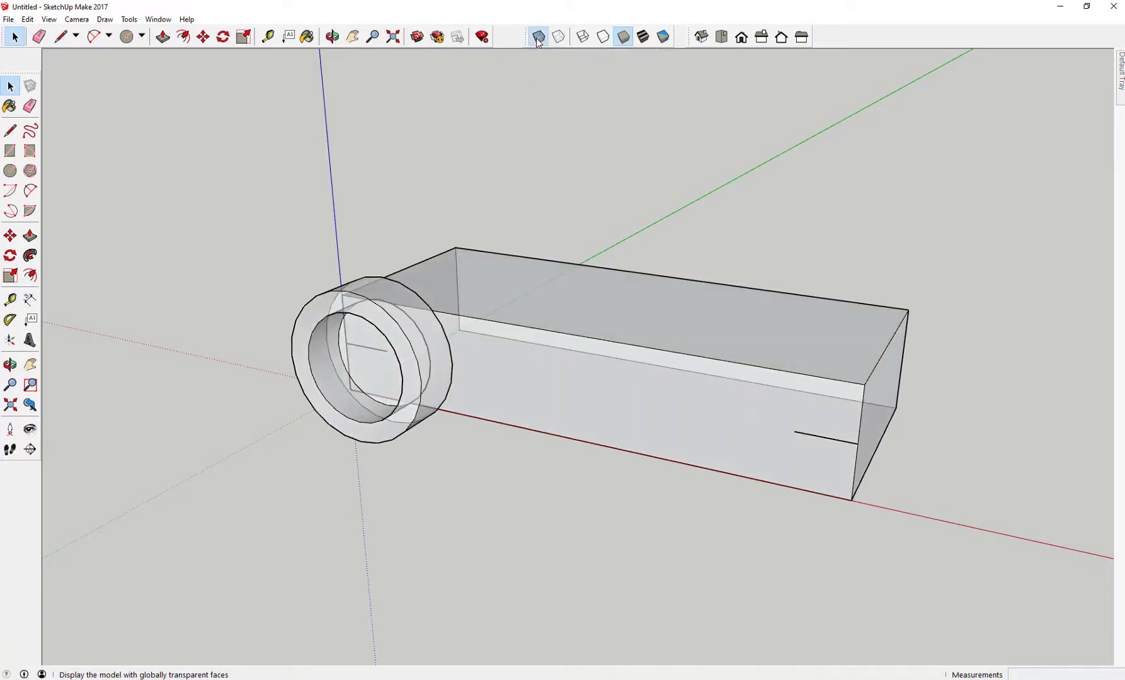
{"action": "key", "text": "o"}
{"action": "left_click_drag", "start_coordinate": [348, 98], "coordinate": [374, 353]}
{"action": "key", "text": "space"}
{"action": "scroll", "coordinate": [374, 354], "scroll_direction": "down", "scroll_amount": 2}
{"action": "scroll", "coordinate": [379, 359], "scroll_direction": "up", "scroll_amount": 3}
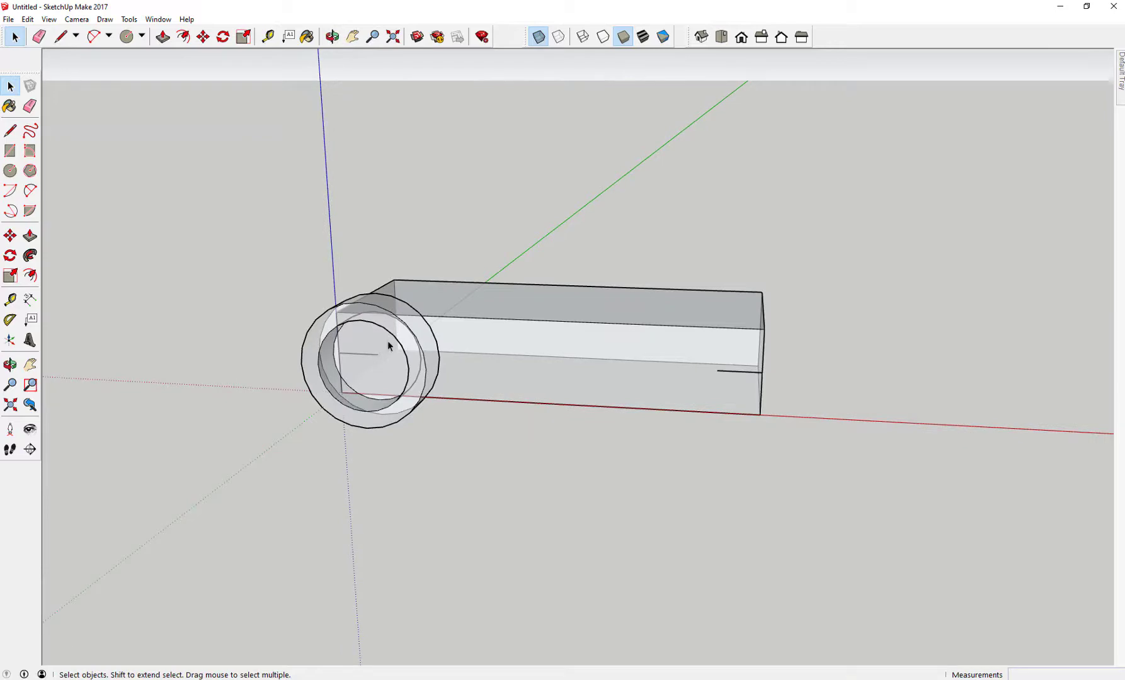
{"action": "scroll", "coordinate": [361, 329], "scroll_direction": "up", "scroll_amount": 2}
{"action": "scroll", "coordinate": [388, 416], "scroll_direction": "up", "scroll_amount": 1}
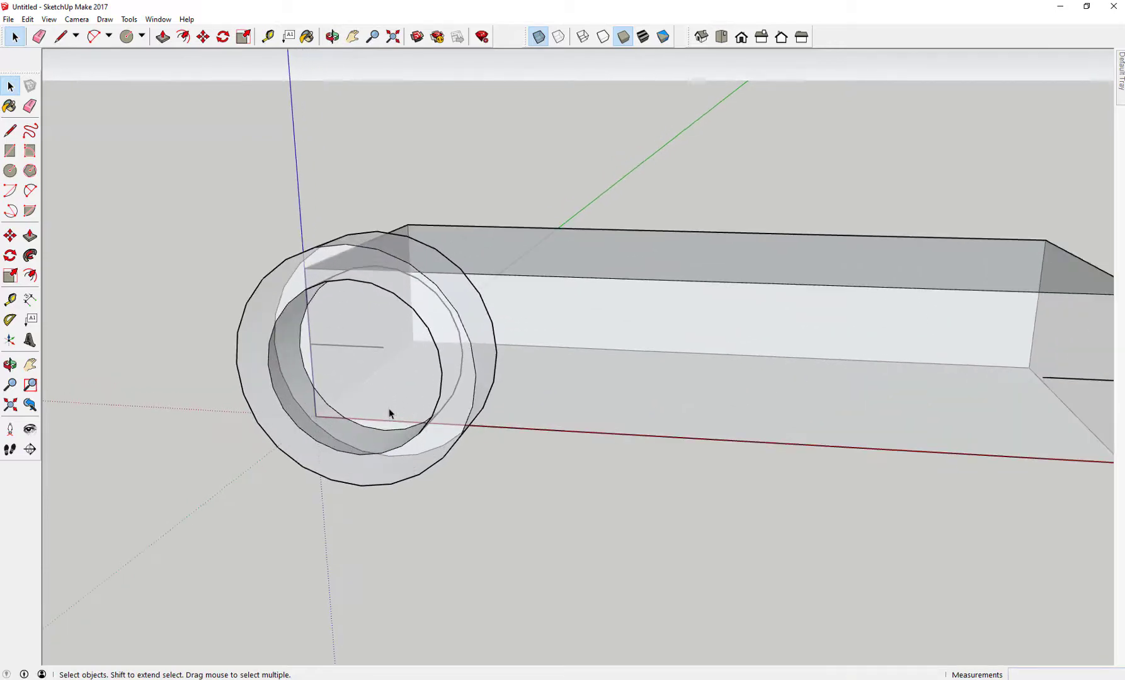
{"action": "middle_click_drag", "start_coordinate": [399, 182], "coordinate": [304, 187]}
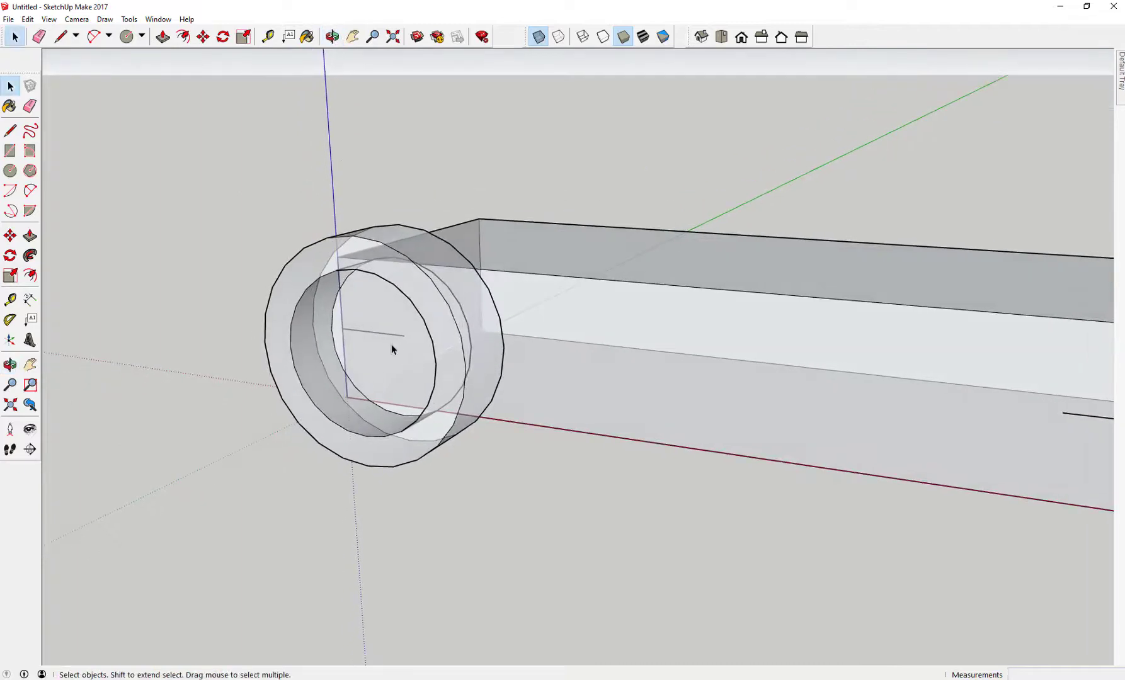
Draw a 1 inch line along the green axis, outward through the wheel from the end of the block's short line.
{"action": "left_click", "coordinate": [10, 130]}
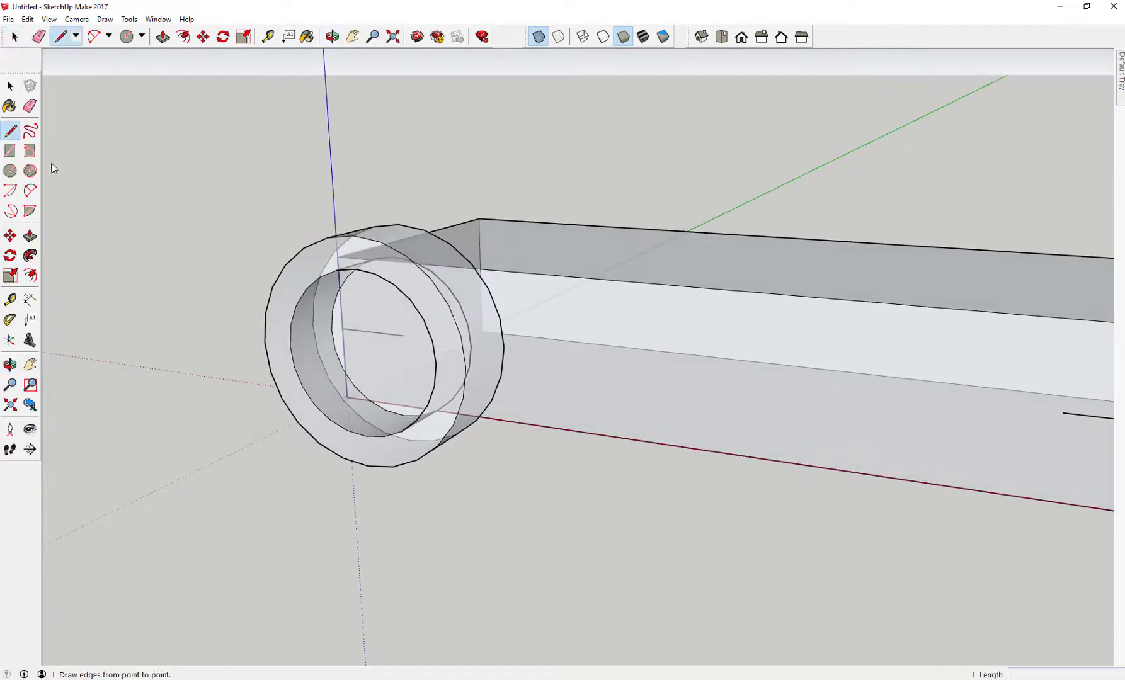
{"action": "left_click", "coordinate": [404, 336]}
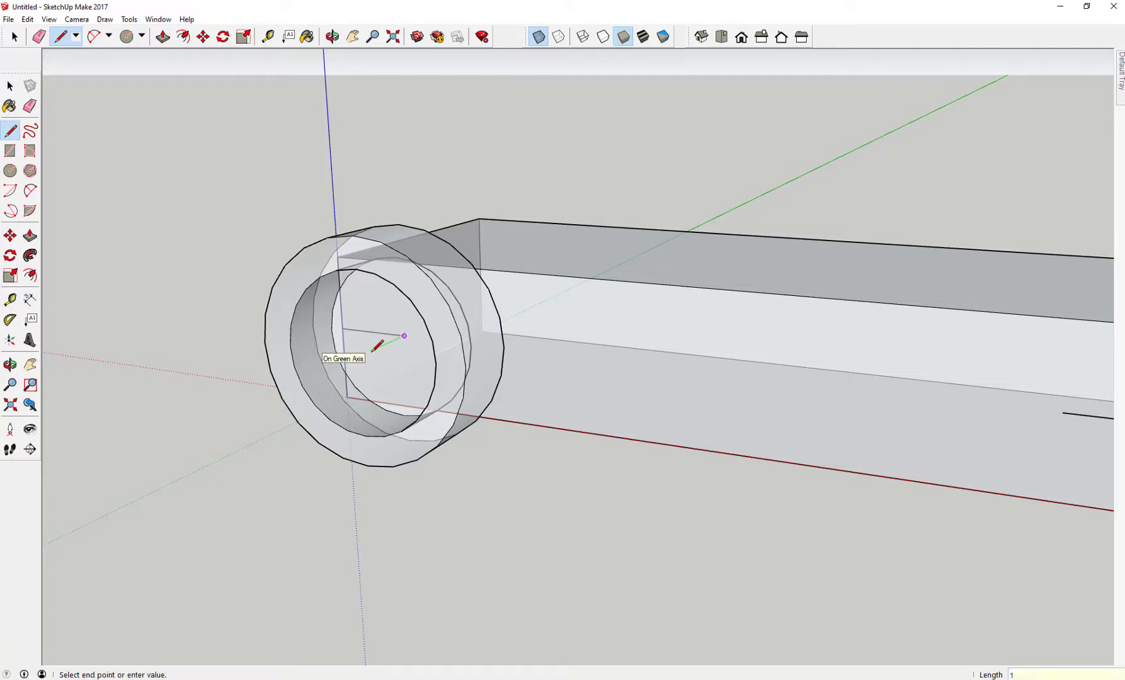
{"action": "left_click", "coordinate": [360, 353]}
{"action": "left_click", "coordinate": [10, 85]}
{"action": "middle_click_drag", "start_coordinate": [252, 352], "coordinate": [409, 352]}
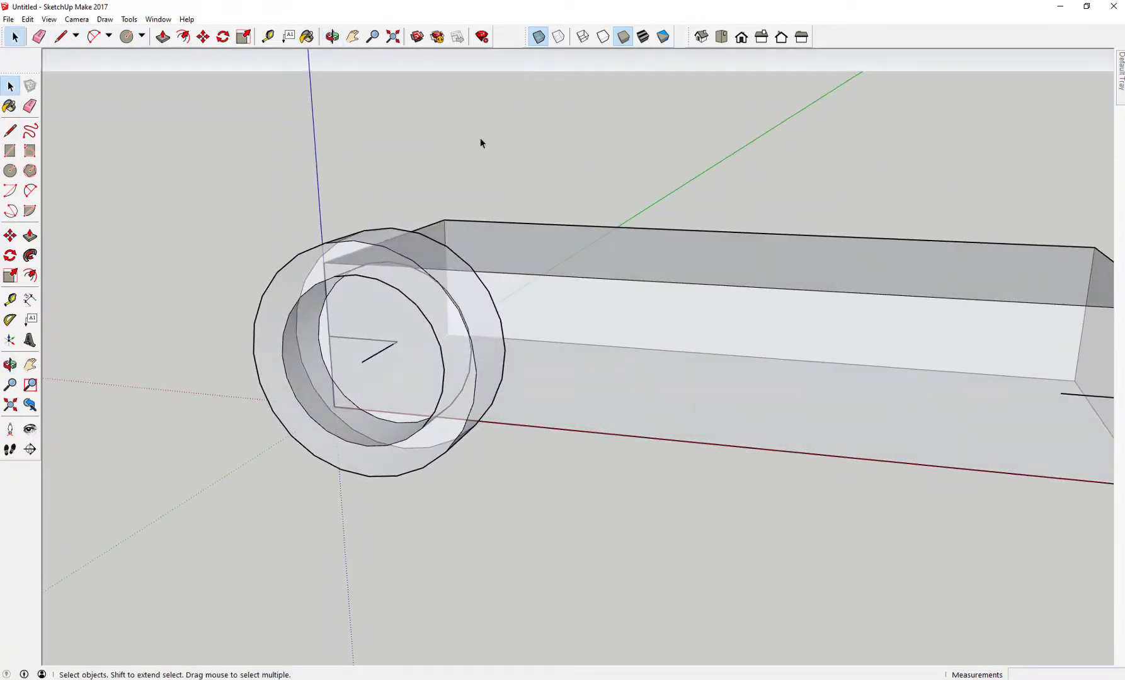
Toggle X-ray display off and on to compare the line inside the wheel, leaving X-ray off.
{"action": "left_click", "coordinate": [538, 36]}
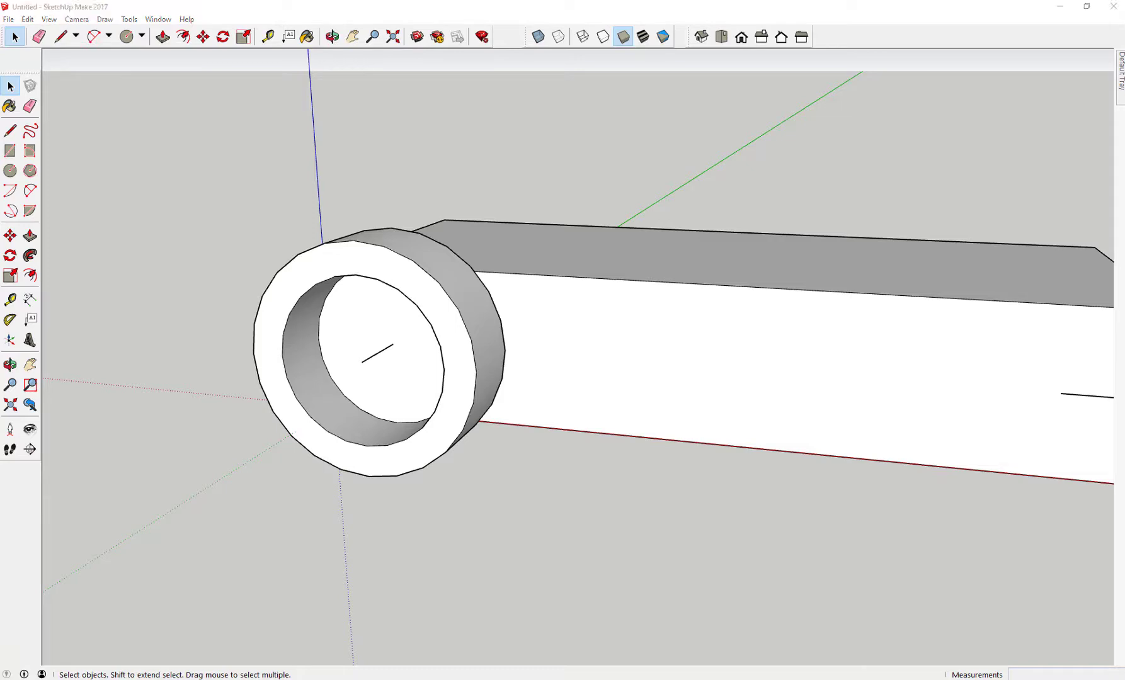
{"action": "mouse_move", "coordinate": [358, 370]}
{"action": "middle_mouse_down"}
{"action": "mouse_move", "coordinate": [328, 349]}
{"action": "mouse_move", "coordinate": [84, 311]}
{"action": "mouse_move", "coordinate": [400, 336]}
{"action": "mouse_move", "coordinate": [356, 349]}
{"action": "mouse_move", "coordinate": [367, 353]}
{"action": "middle_mouse_up"}
{"action": "left_click", "coordinate": [538, 38]}
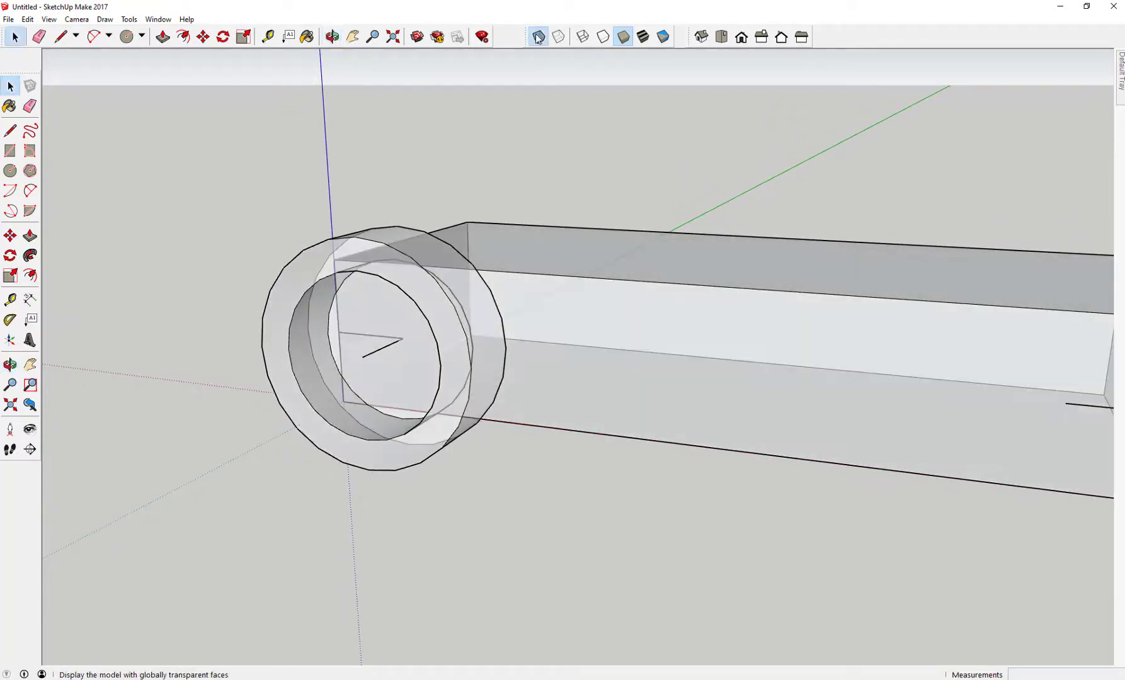
{"action": "left_click", "coordinate": [539, 38]}
Select the whole wheel with its centre line and make it a component named W.
{"action": "left_click_drag", "start_coordinate": [208, 190], "coordinate": [520, 503]}
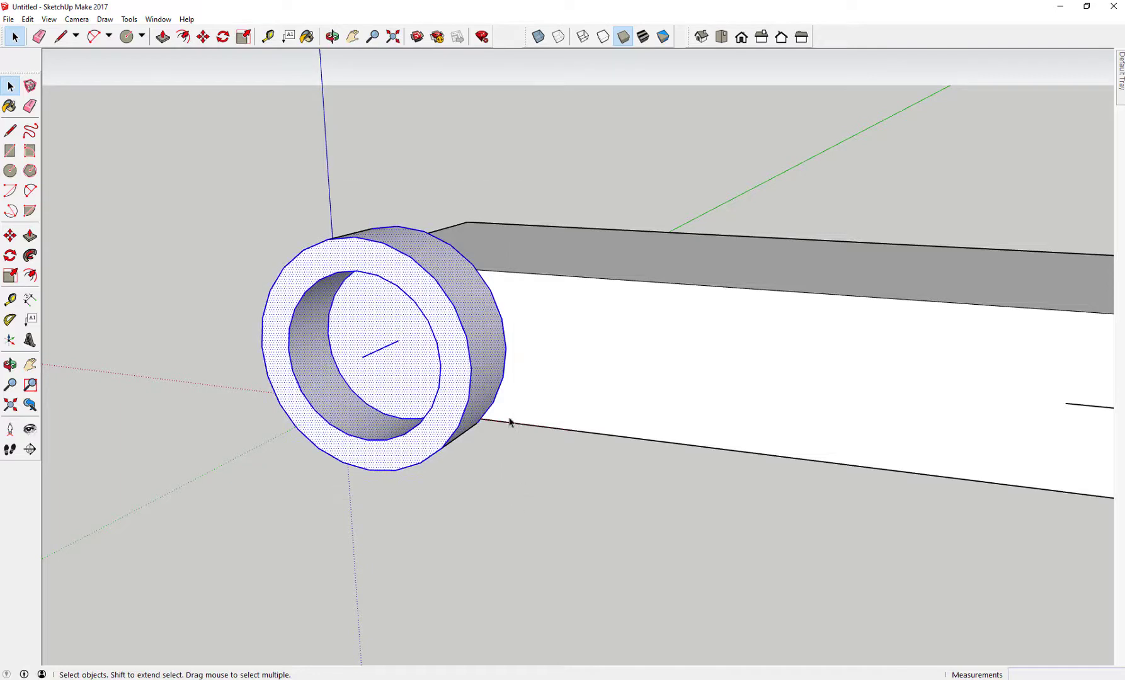
{"action": "right_click", "coordinate": [317, 269]}
{"action": "left_click", "coordinate": [376, 348]}
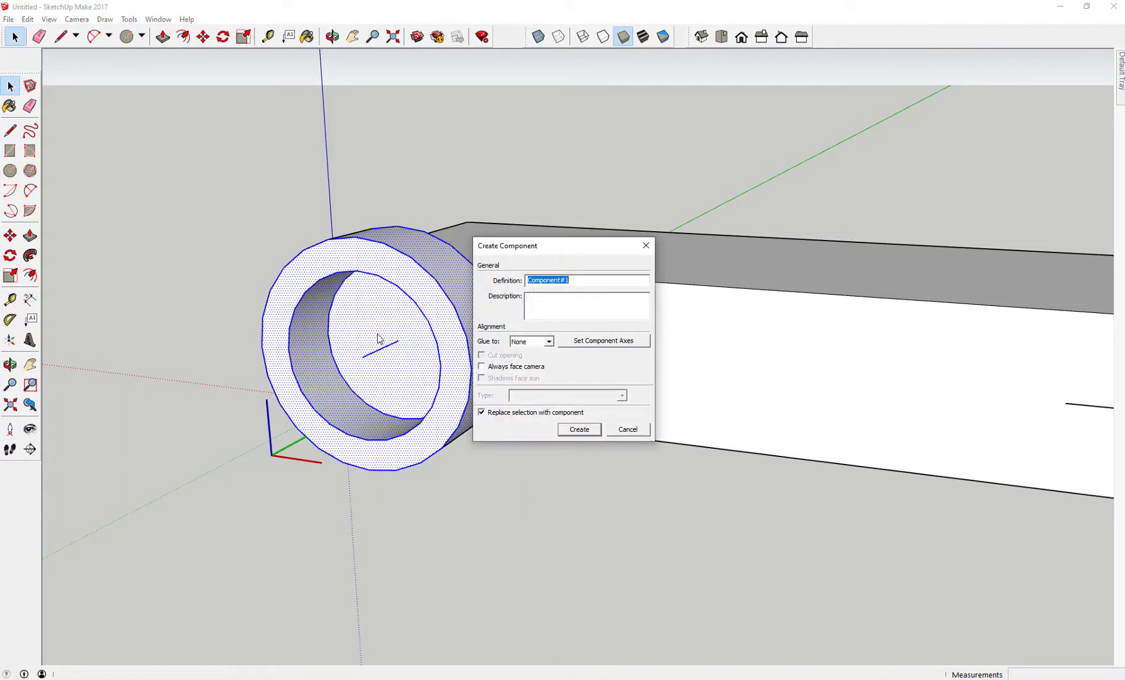
{"action": "type", "text": "W"}
{"action": "key", "text": "Return"}
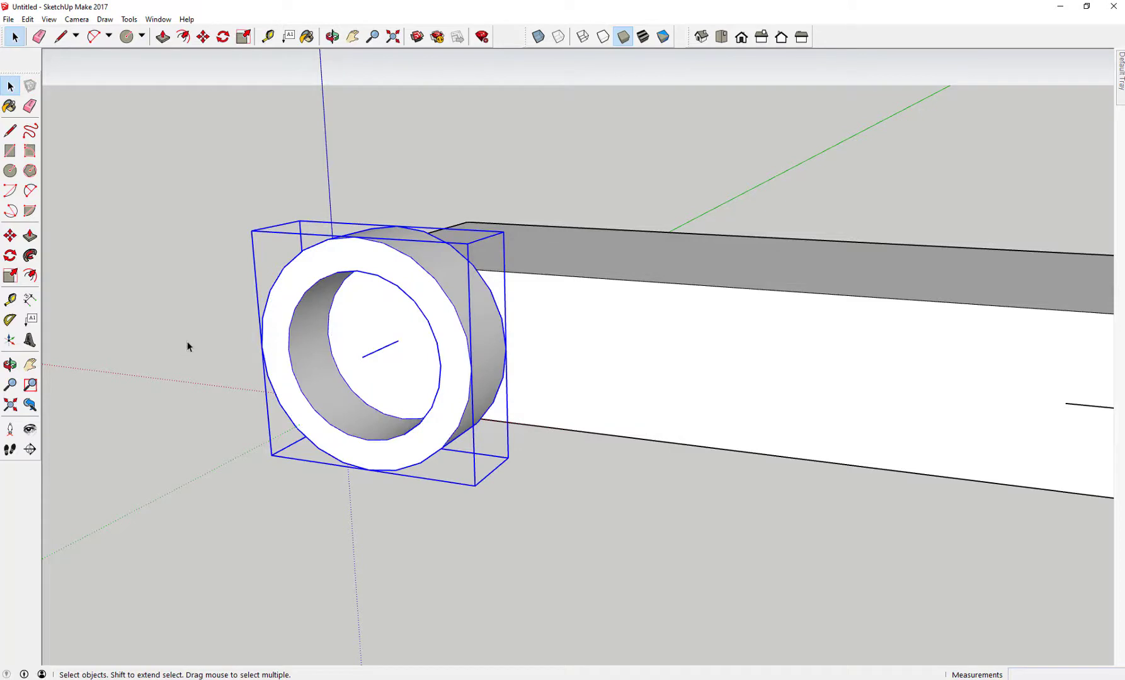
{"action": "left_click", "coordinate": [225, 288]}
Turn X-ray display back on for the block and wheel.
{"action": "scroll", "coordinate": [675, 377], "scroll_direction": "up", "scroll_amount": 2}
{"action": "scroll", "coordinate": [698, 369], "scroll_direction": "down", "scroll_amount": 3}
{"action": "middle_click_drag", "start_coordinate": [698, 369], "coordinate": [487, 279]}
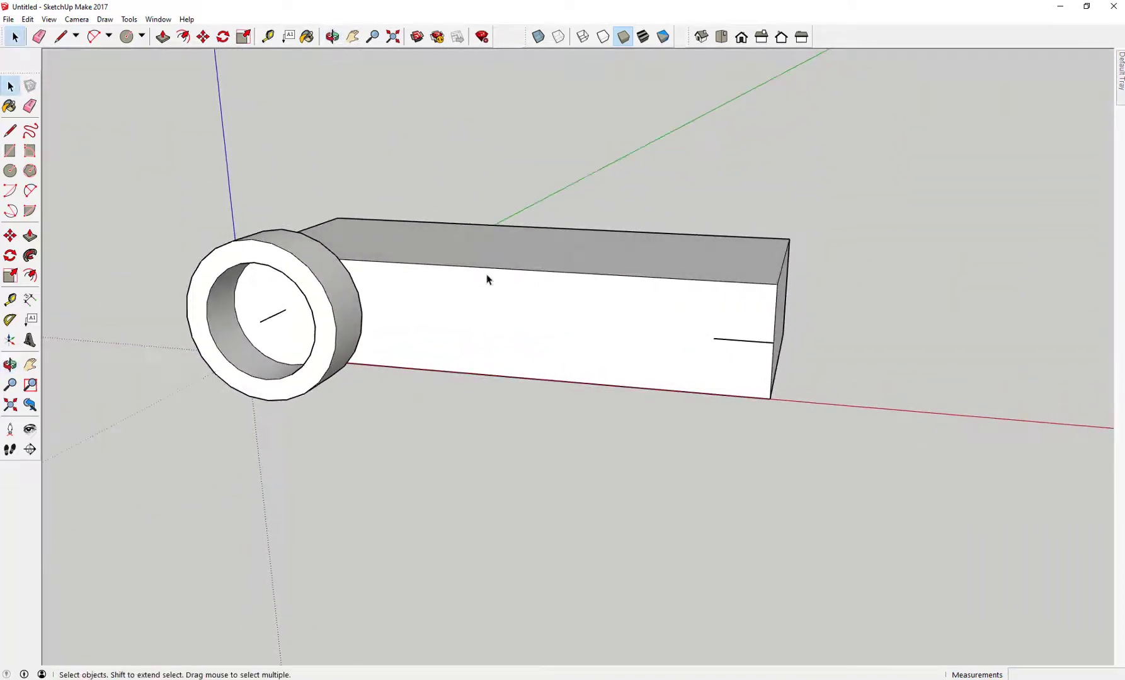
{"action": "left_click", "coordinate": [538, 36]}
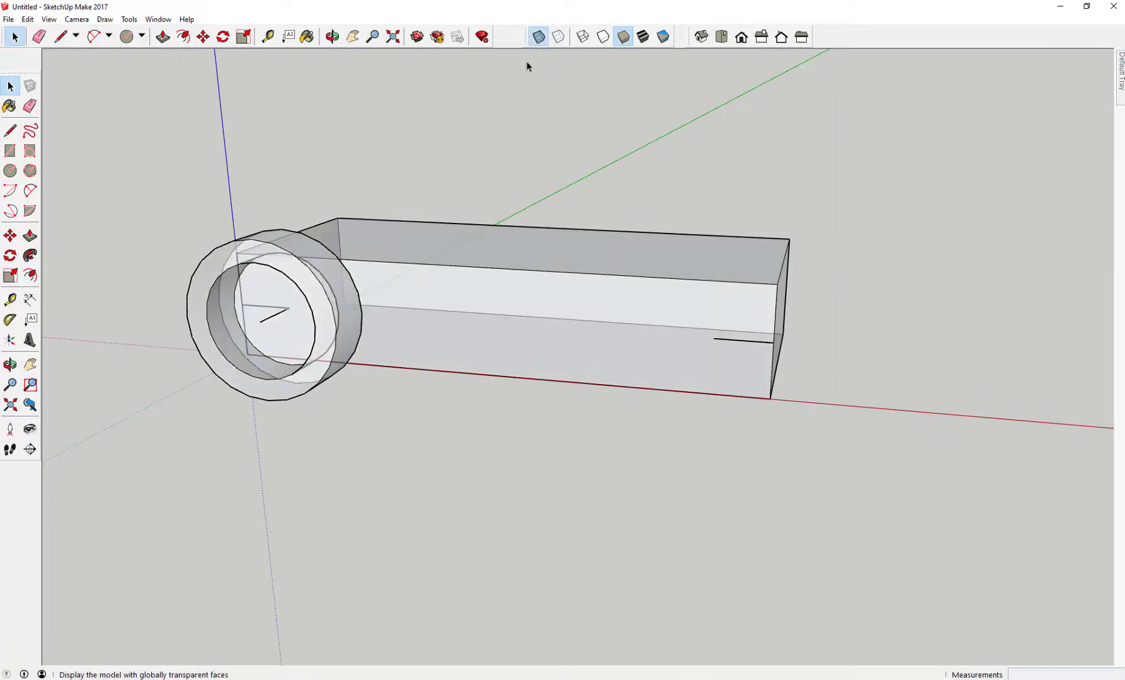
Copy the wheel component 8 inches along the red axis, from its centre point to the endpoint of the block's other short line.
{"action": "left_click", "coordinate": [221, 258]}
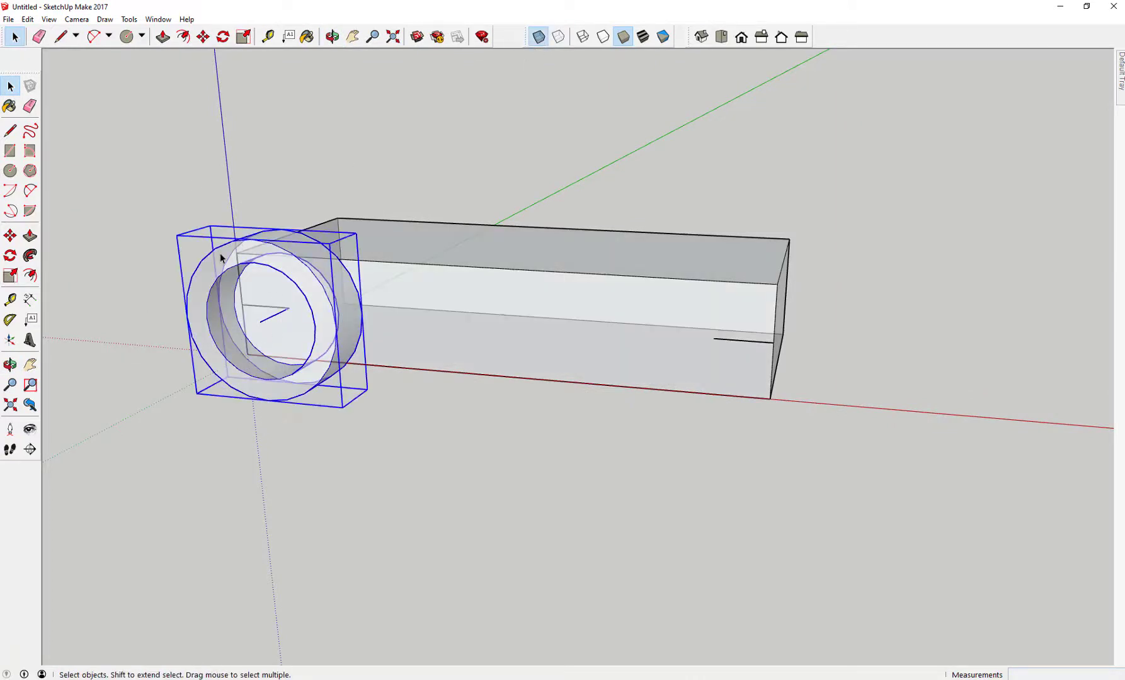
{"action": "left_click", "coordinate": [10, 236]}
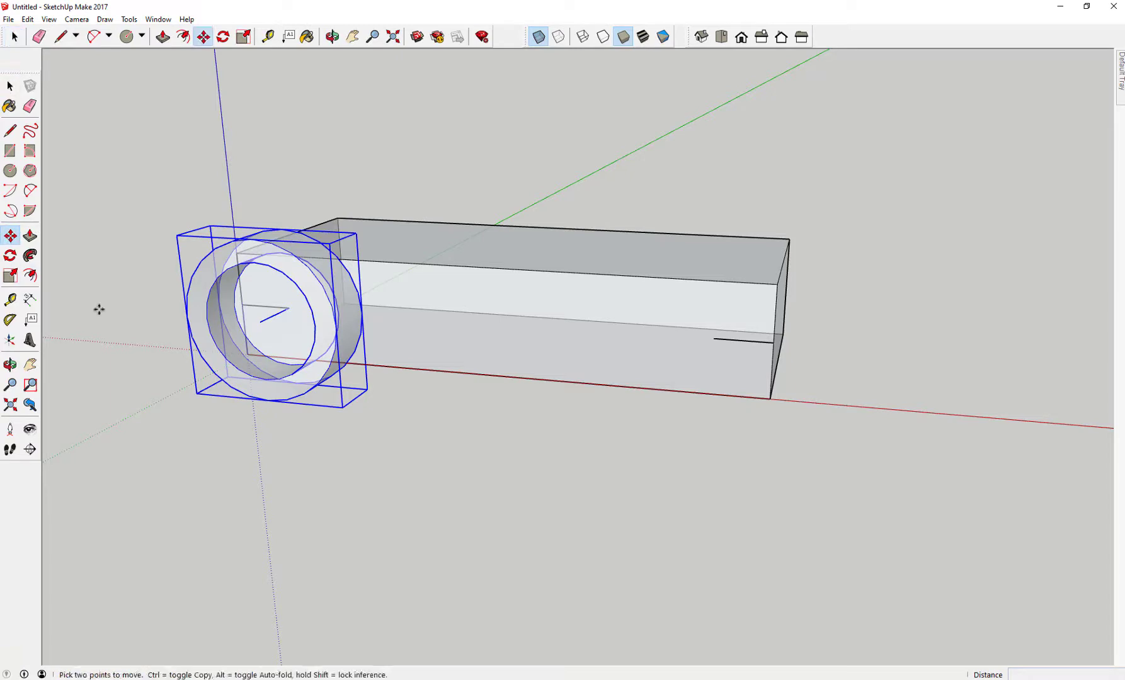
{"action": "left_click", "coordinate": [288, 309]}
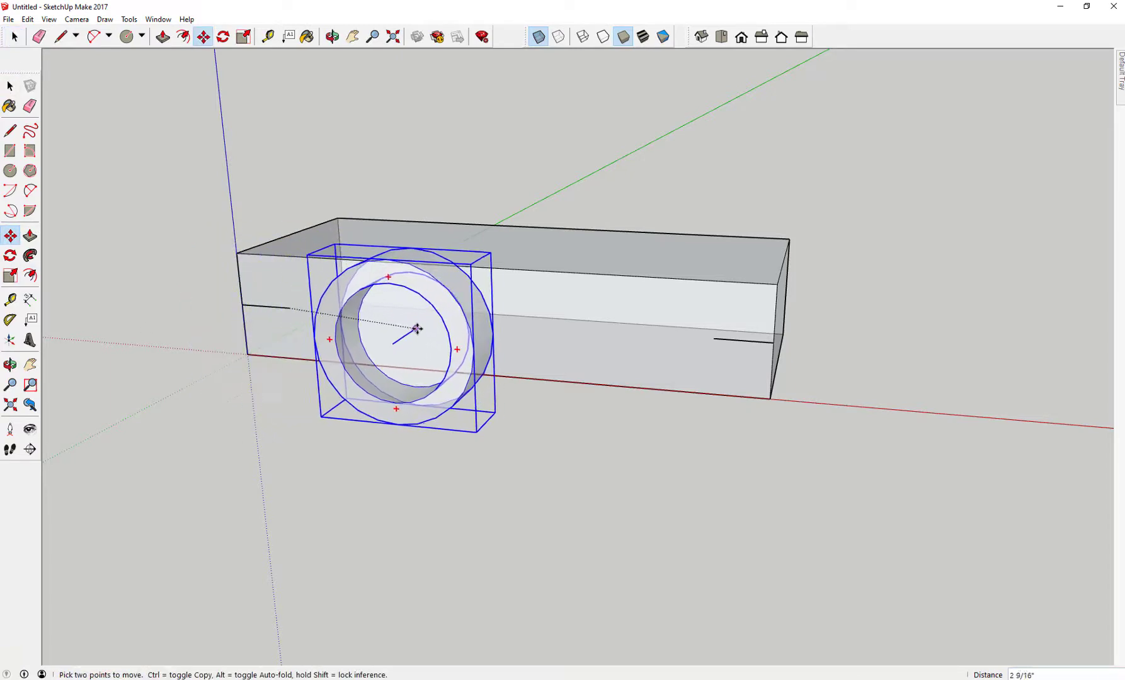
{"action": "key", "text": "ctrl"}
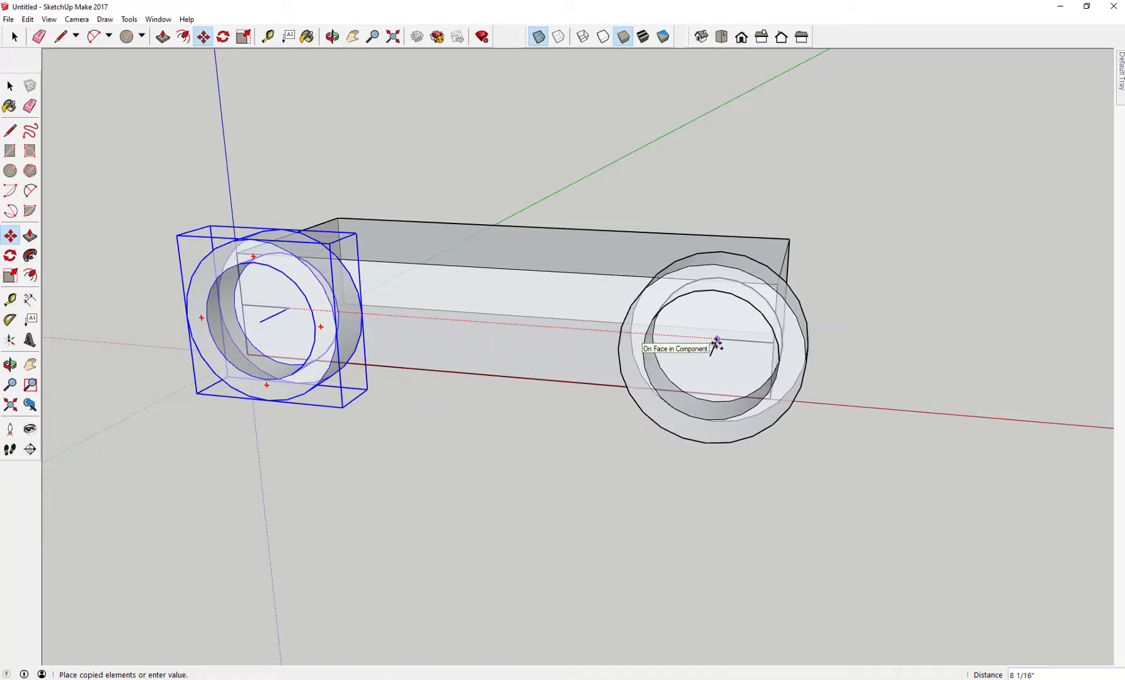
{"action": "scroll", "coordinate": [712, 337], "scroll_direction": "up", "scroll_amount": 3}
{"action": "middle_click_drag", "start_coordinate": [703, 343], "coordinate": [620, 347]}
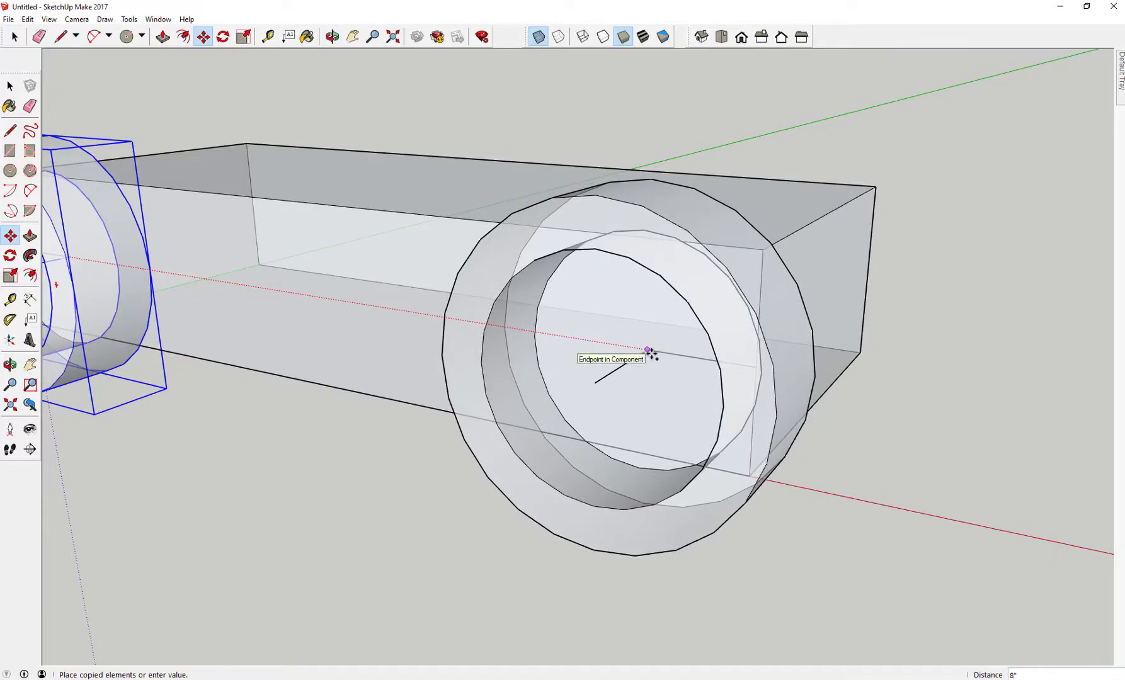
{"action": "left_click", "coordinate": [648, 350]}
{"action": "left_click", "coordinate": [11, 87]}
{"action": "left_click", "coordinate": [338, 138]}
Turn off X-ray display and open the block component for editing.
{"action": "scroll", "coordinate": [343, 145], "scroll_direction": "up", "scroll_amount": 3}
{"action": "scroll", "coordinate": [359, 161], "scroll_direction": "down", "scroll_amount": 6}
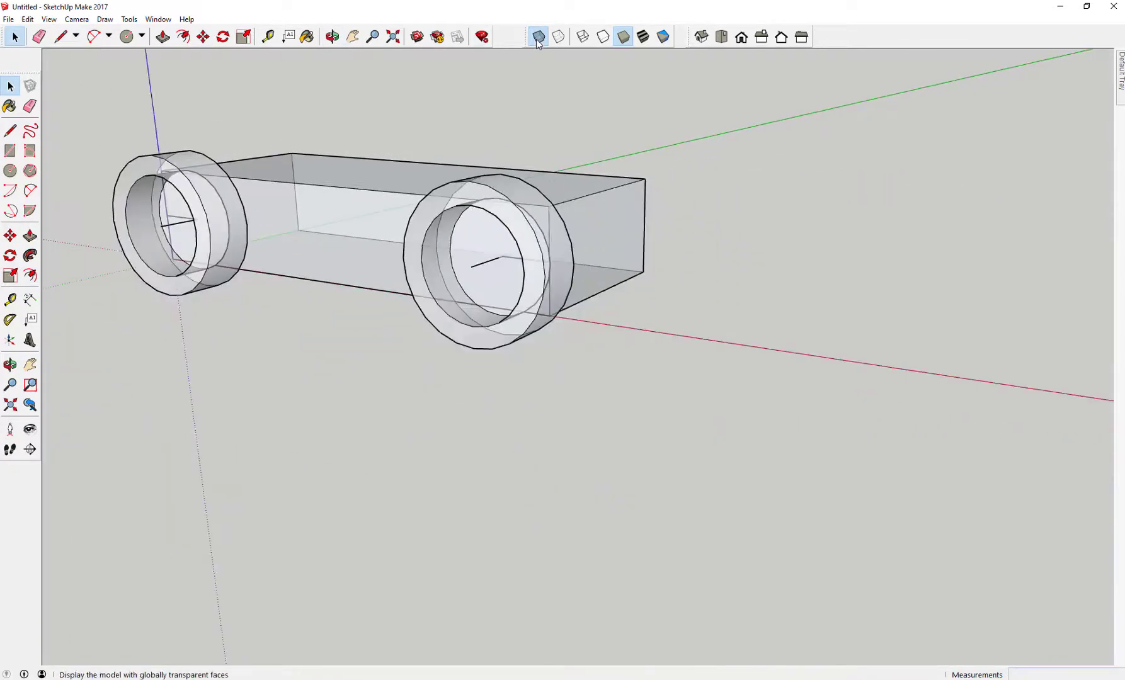
{"action": "left_click", "coordinate": [536, 40]}
{"action": "middle_click_drag", "start_coordinate": [243, 108], "coordinate": [173, 103]}
{"action": "middle_click_drag", "start_coordinate": [426, 136], "coordinate": [487, 239]}
{"action": "left_click", "coordinate": [452, 238]}
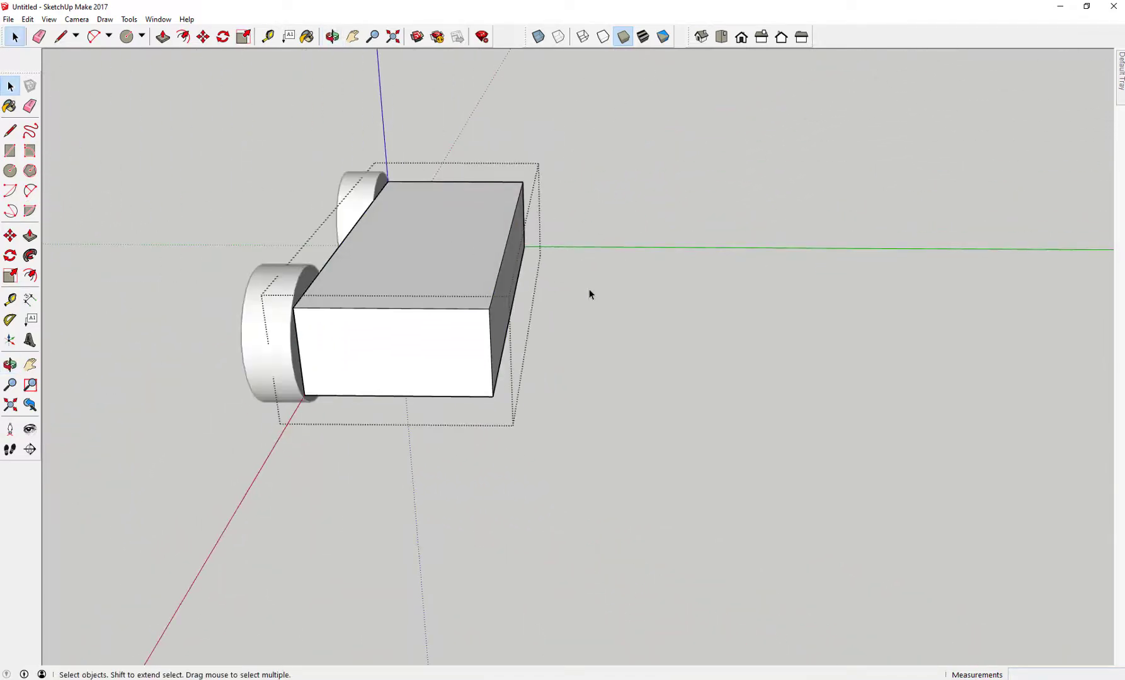
Dimension the bottom edge of the block's end face, placing the dimension just below it.
{"action": "left_click", "coordinate": [29, 236]}
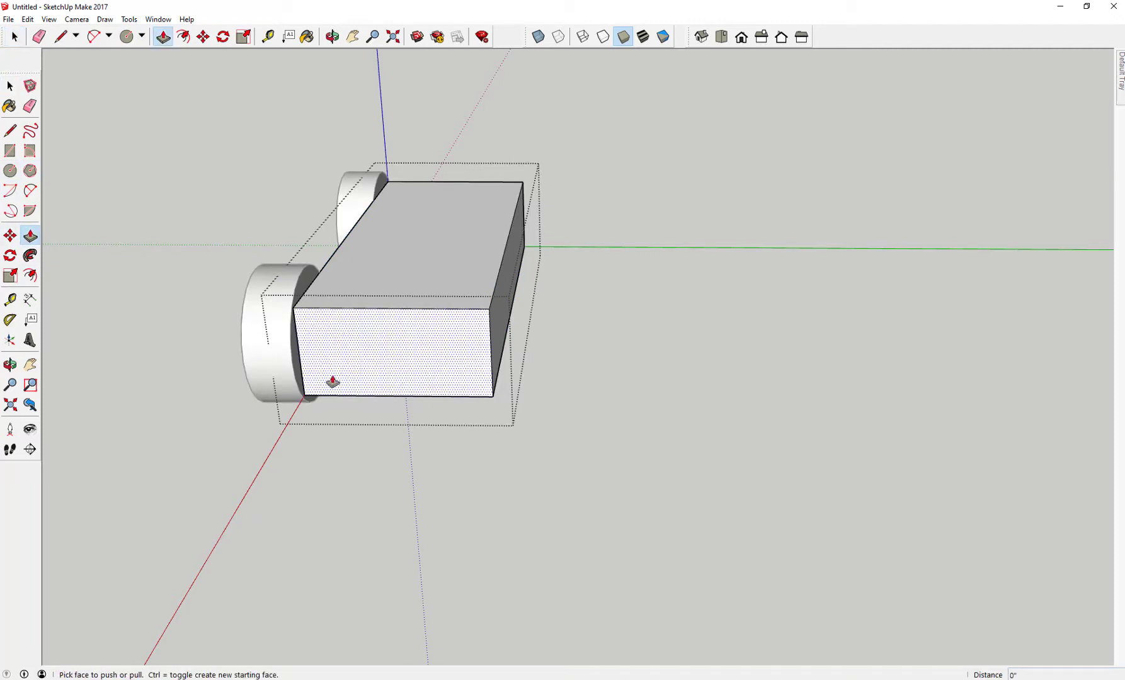
{"action": "left_click", "coordinate": [30, 299]}
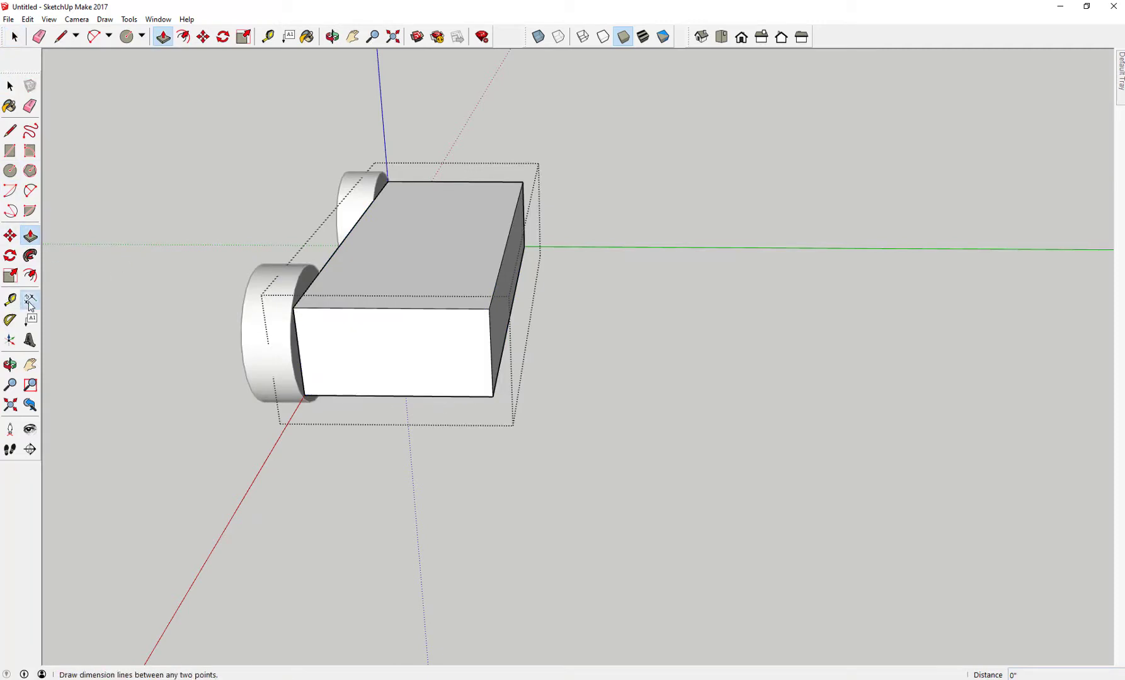
{"action": "left_click", "coordinate": [424, 397]}
{"action": "left_click", "coordinate": [429, 433]}
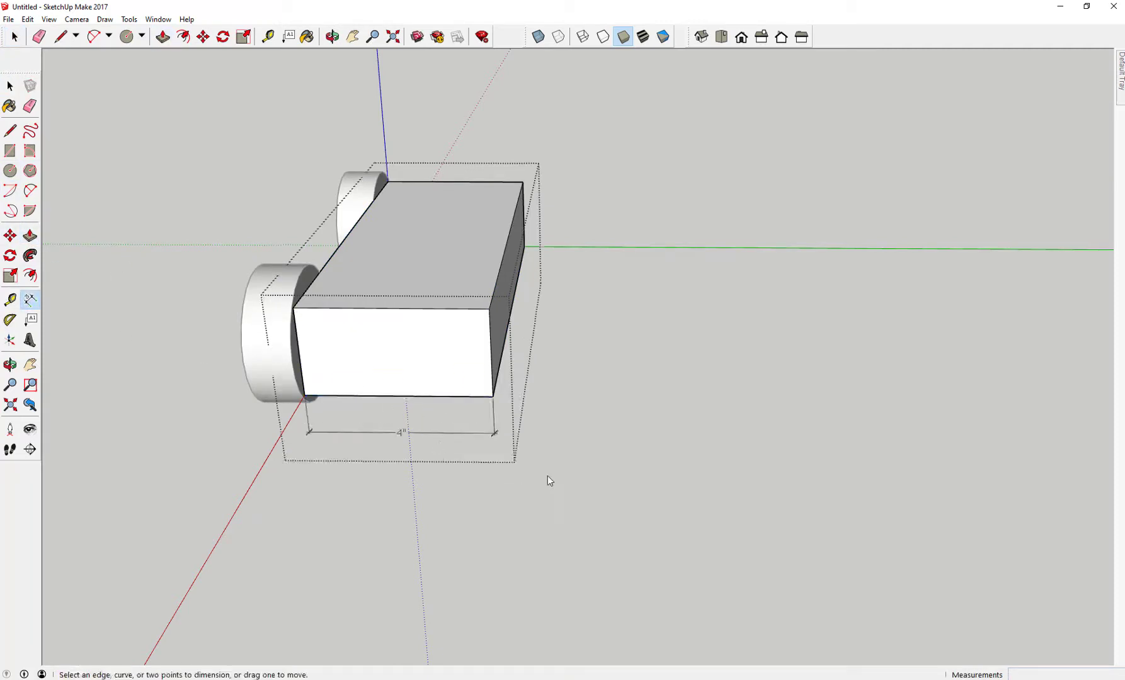
{"action": "key", "text": "space"}
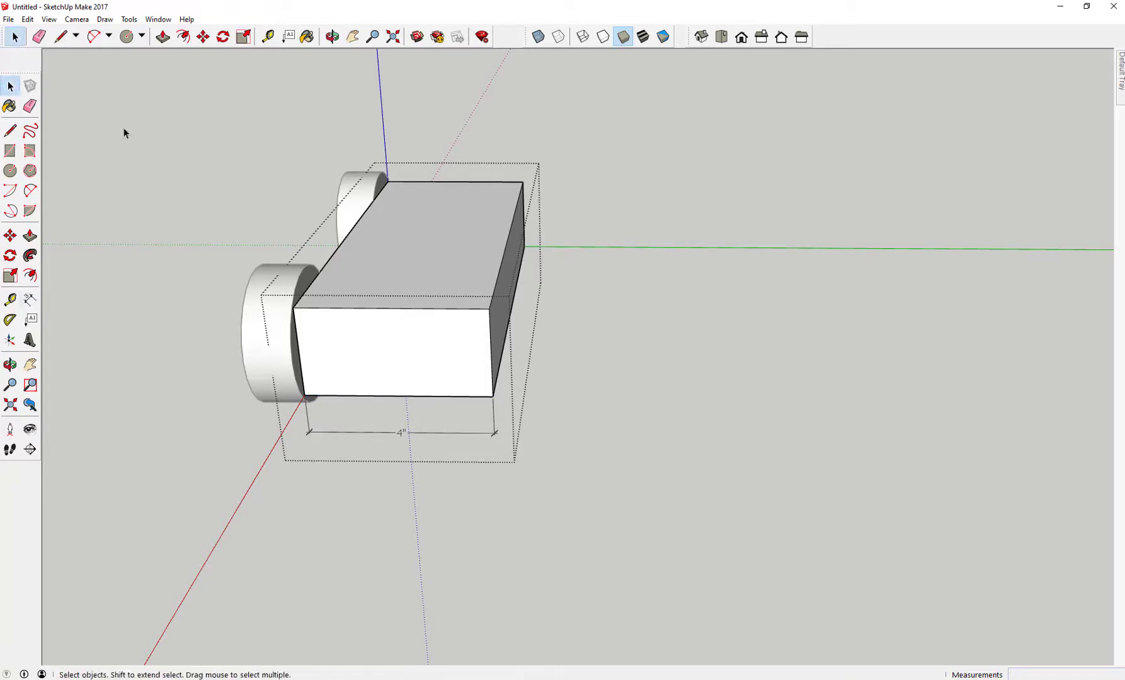
Push the block's long back face, opposite the wheels, inward by 2 inches.
{"action": "left_click", "coordinate": [30, 235]}
{"action": "middle_click_drag", "start_coordinate": [314, 285], "coordinate": [434, 309]}
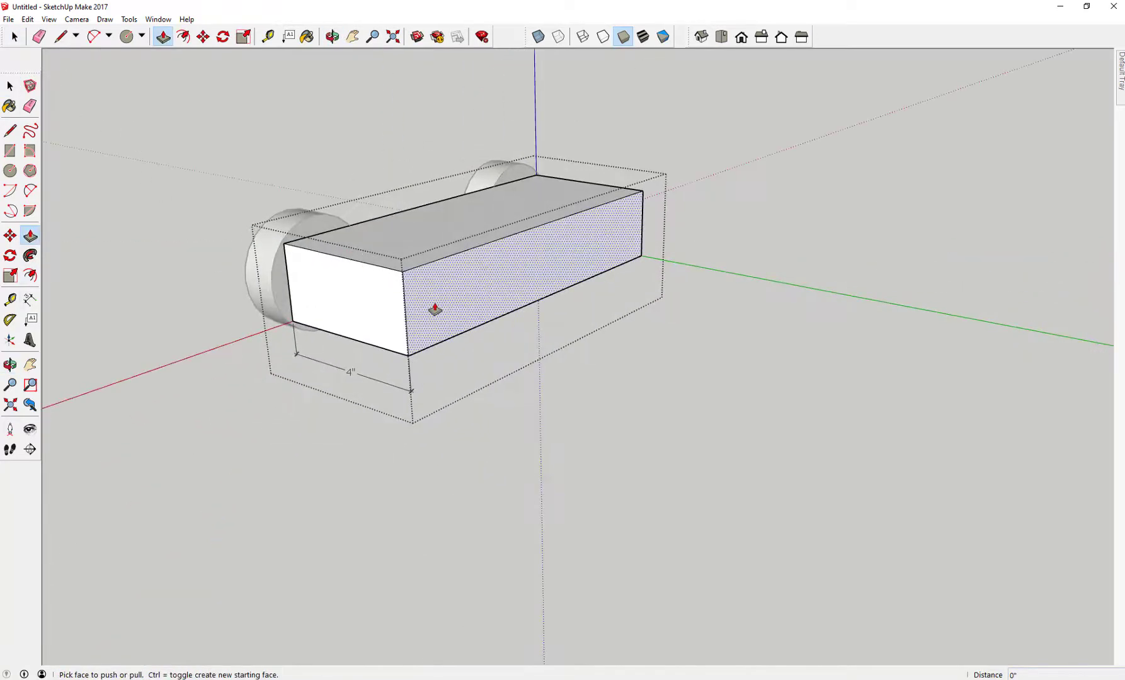
{"action": "left_click", "coordinate": [434, 308]}
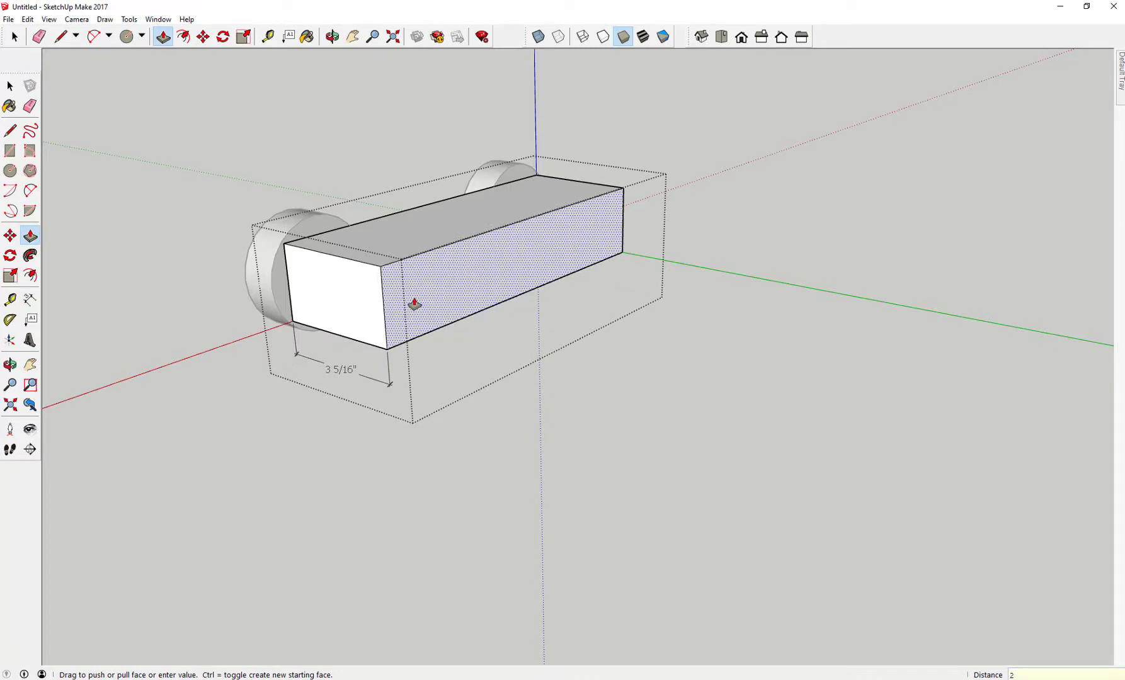
{"action": "key", "text": "Return"}
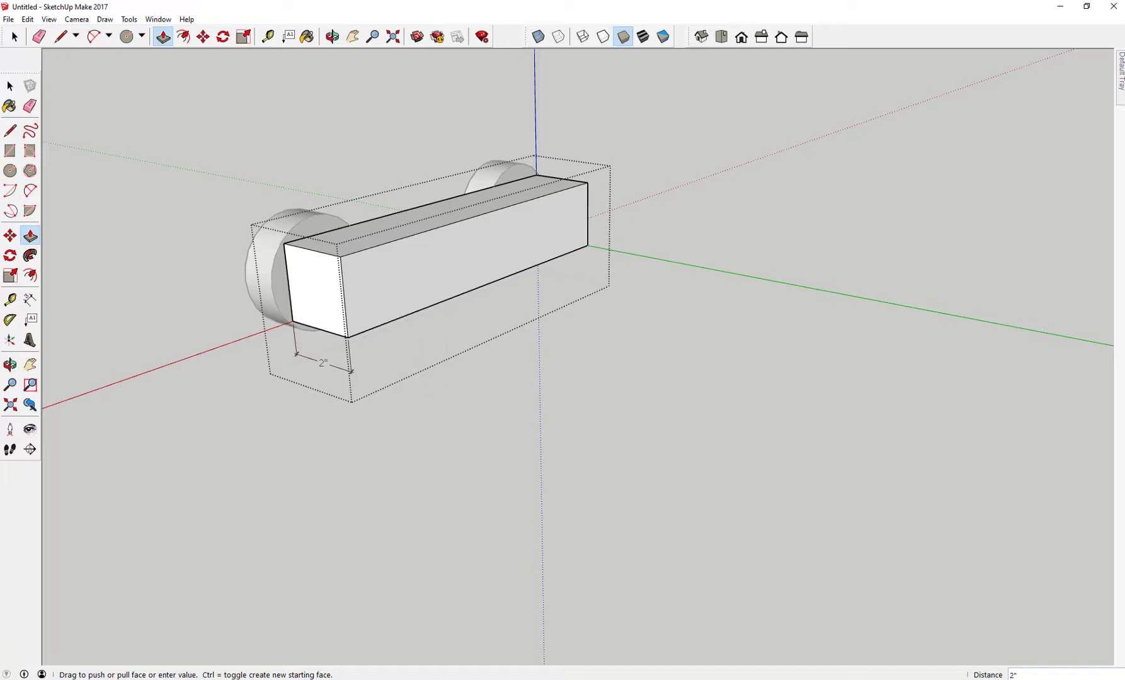
{"action": "key", "text": "space"}
Close the block component and orbit the model around to the side with the two wheels.
{"action": "middle_click_drag", "start_coordinate": [104, 147], "coordinate": [231, 234]}
{"action": "left_click", "coordinate": [223, 176]}
{"action": "key", "text": "o"}
{"action": "left_click_drag", "start_coordinate": [223, 176], "coordinate": [505, 271]}
{"action": "key", "text": "space"}
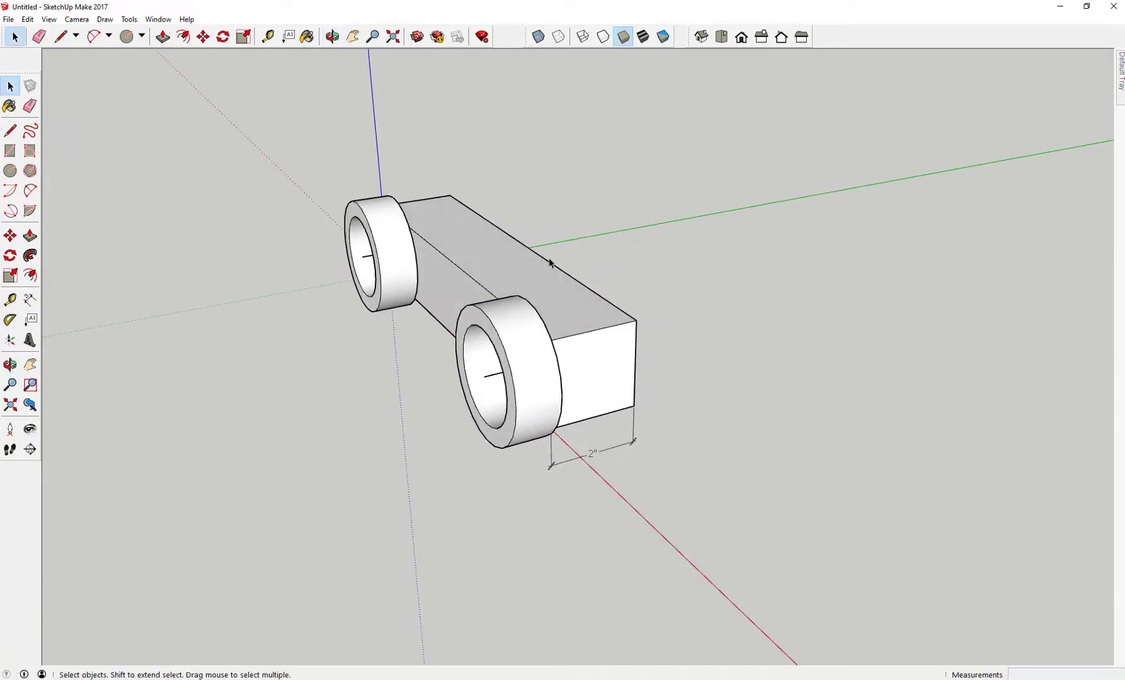
Select the block, both wheels and the dimension, and place a copy of them 6 inches away along the green axis.
{"action": "middle_click_drag", "start_coordinate": [544, 255], "coordinate": [769, 219]}
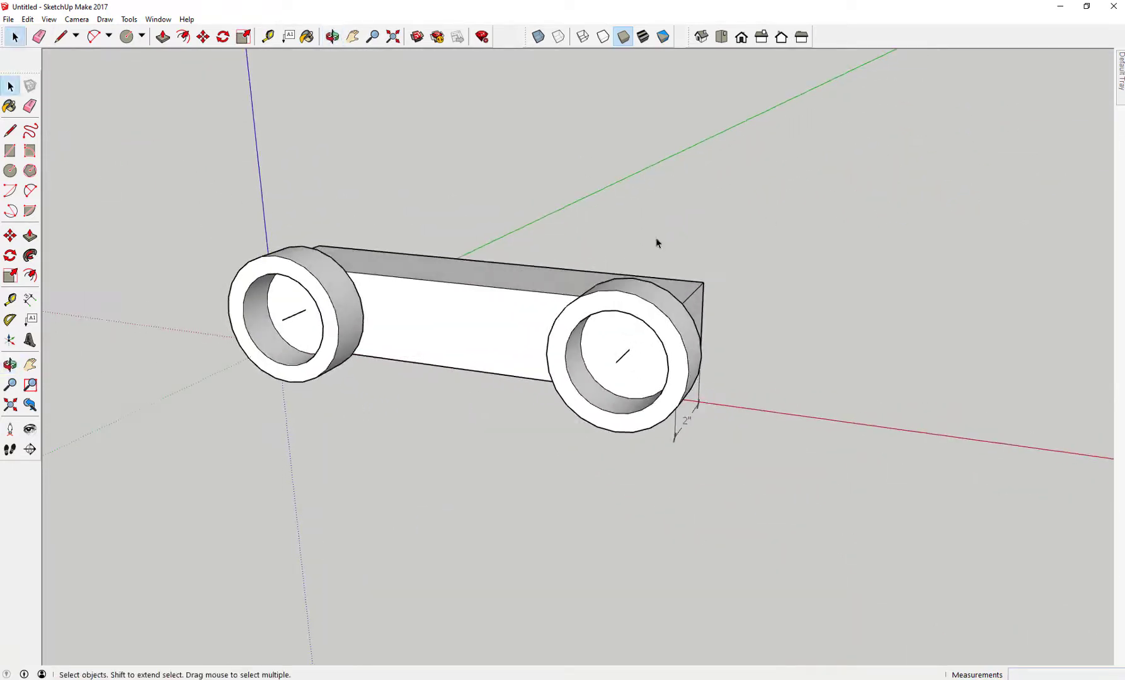
{"action": "middle_click_drag", "start_coordinate": [400, 311], "coordinate": [472, 254]}
{"action": "left_click", "coordinate": [422, 279]}
{"action": "left_click", "coordinate": [388, 202]}
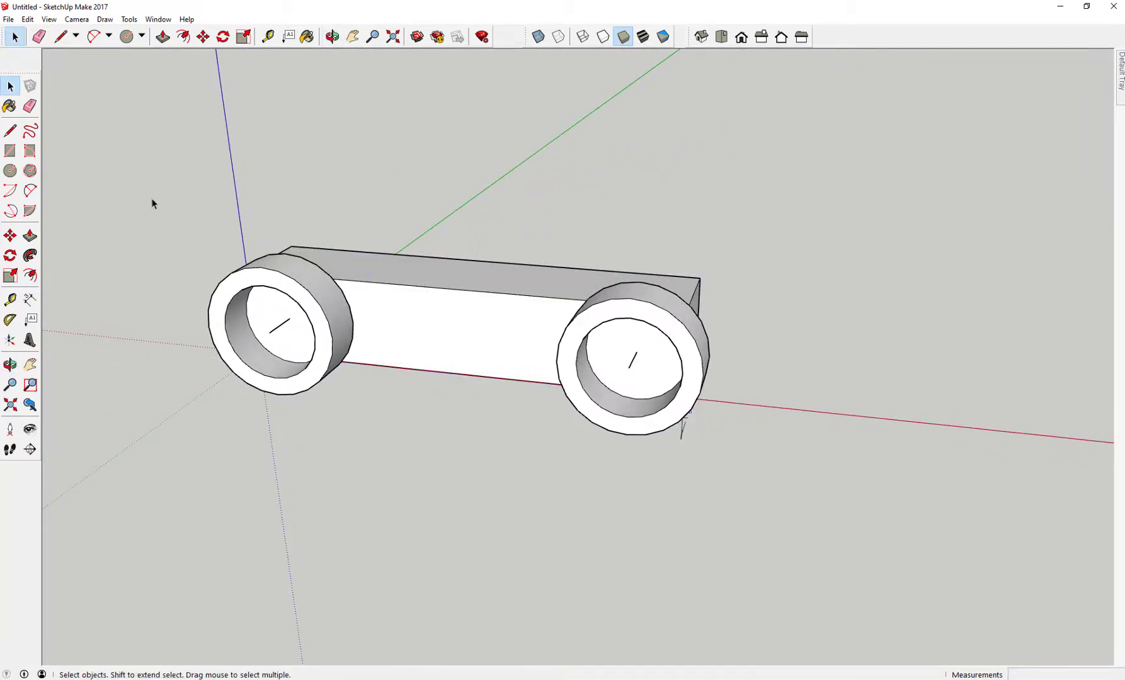
{"action": "left_click_drag", "start_coordinate": [157, 208], "coordinate": [836, 467]}
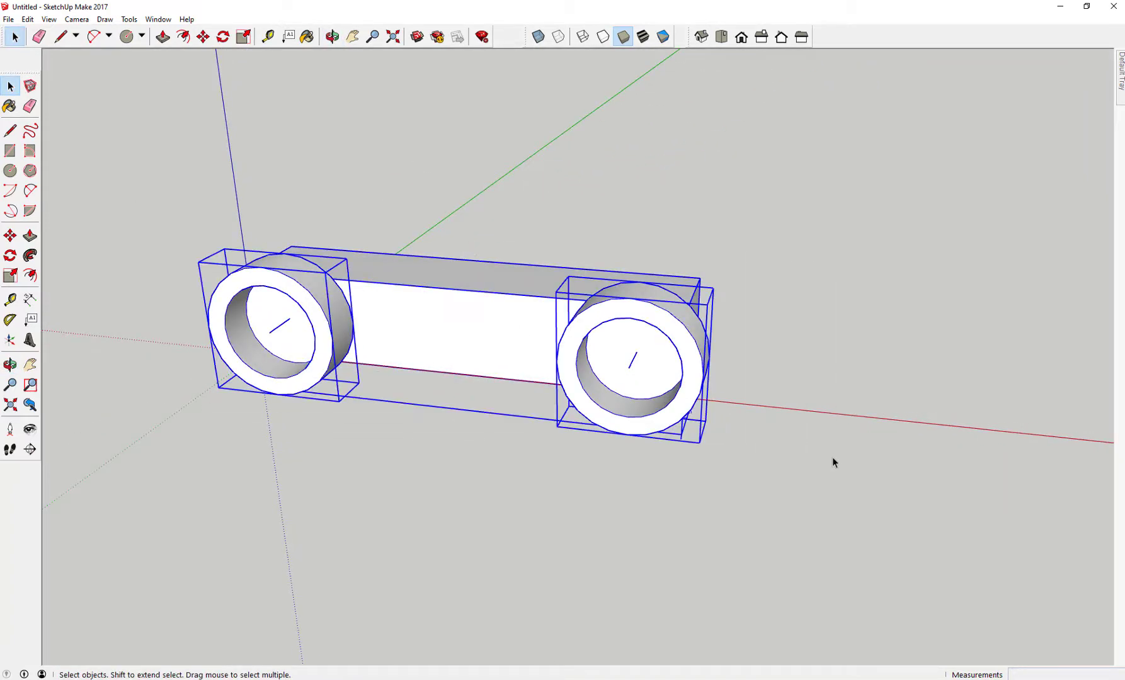
{"action": "middle_click_drag", "start_coordinate": [362, 176], "coordinate": [248, 249]}
{"action": "key", "text": "m"}
{"action": "middle_click_drag", "start_coordinate": [565, 210], "coordinate": [382, 168]}
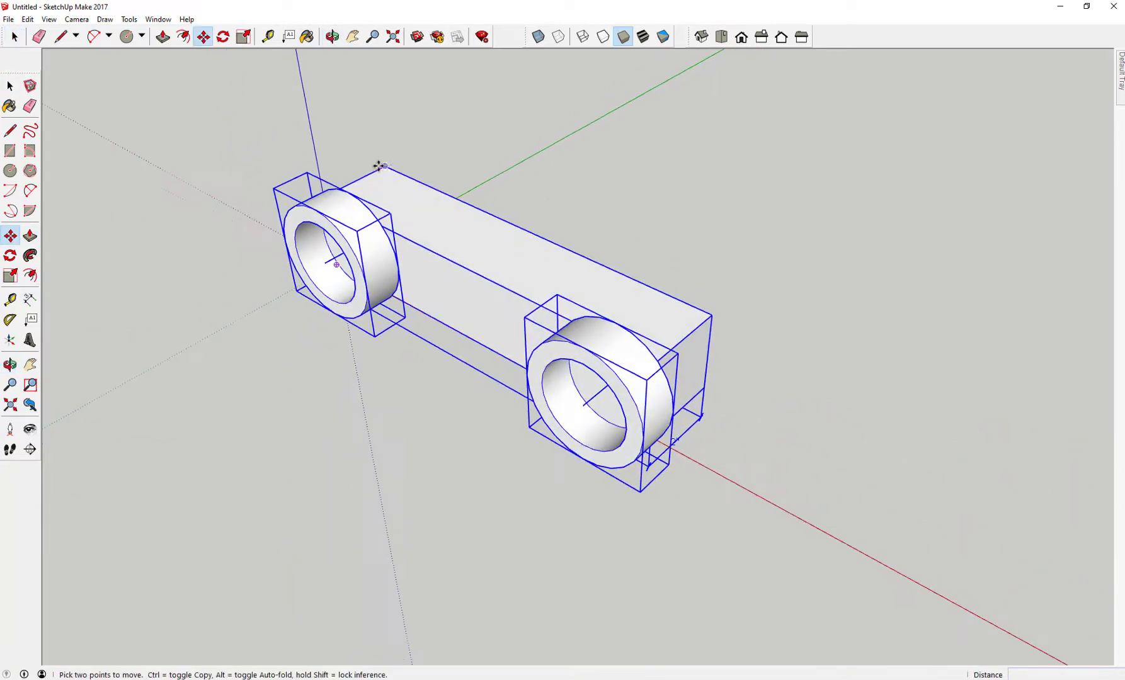
{"action": "left_click", "coordinate": [384, 166]}
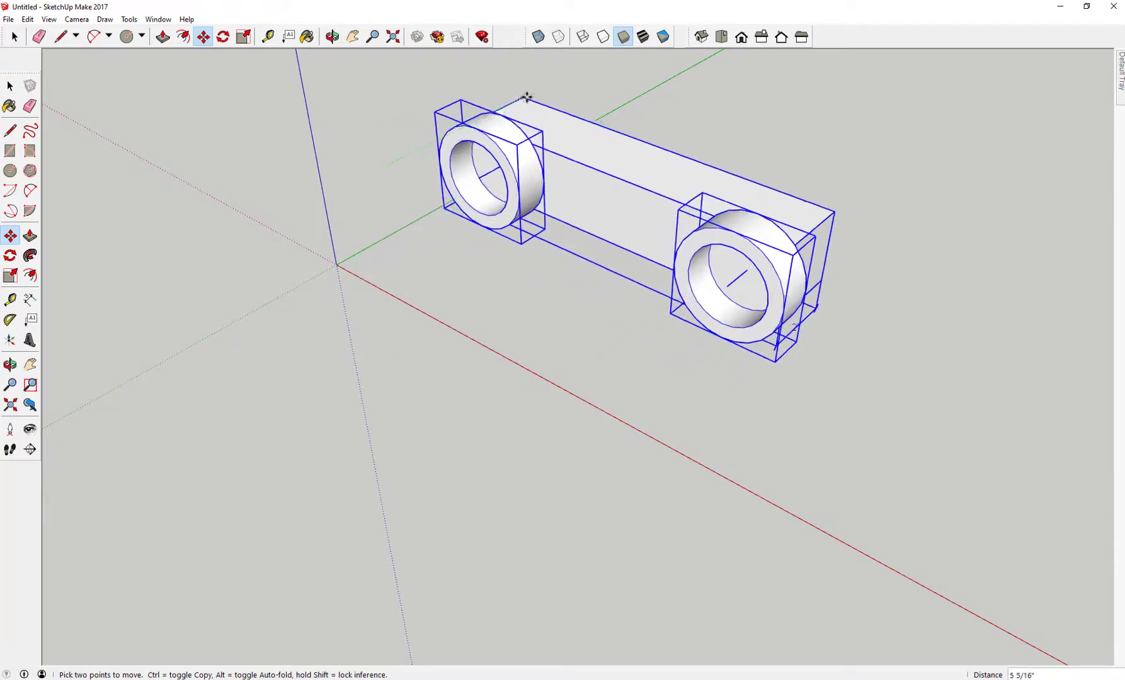
{"action": "key", "text": "ctrl"}
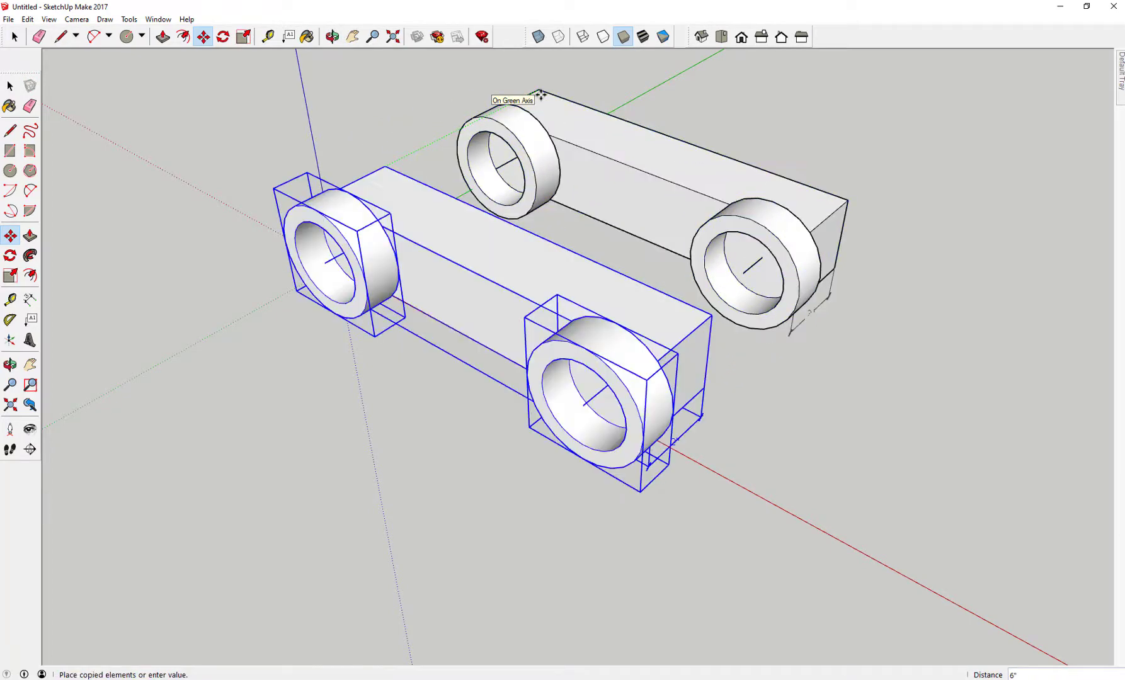
{"action": "left_click", "coordinate": [540, 94]}
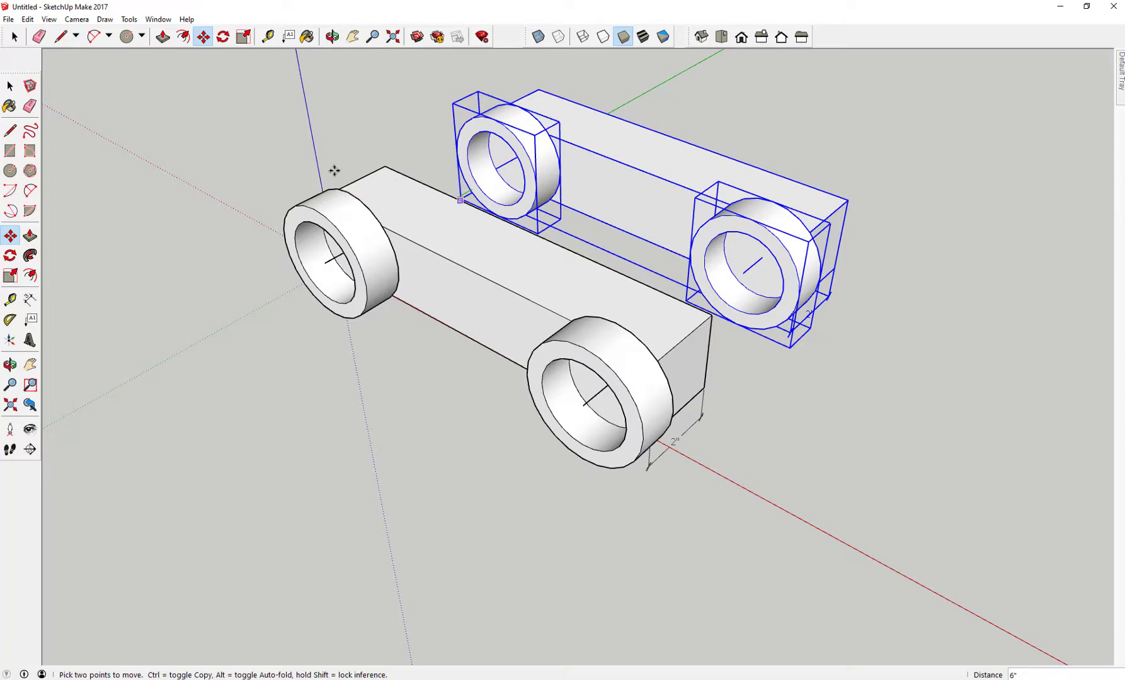
Flip the copied block and wheels along the green direction.
{"action": "left_click", "coordinate": [10, 87]}
{"action": "right_click", "coordinate": [641, 163]}
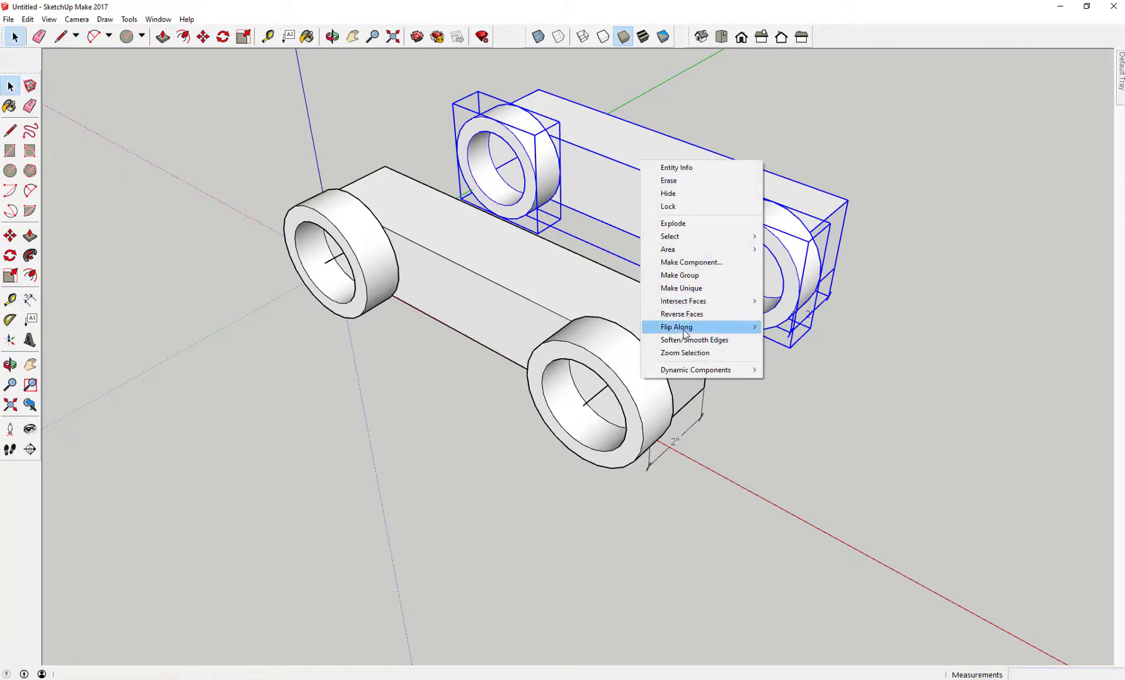
{"action": "mouse_move", "coordinate": [685, 333]}
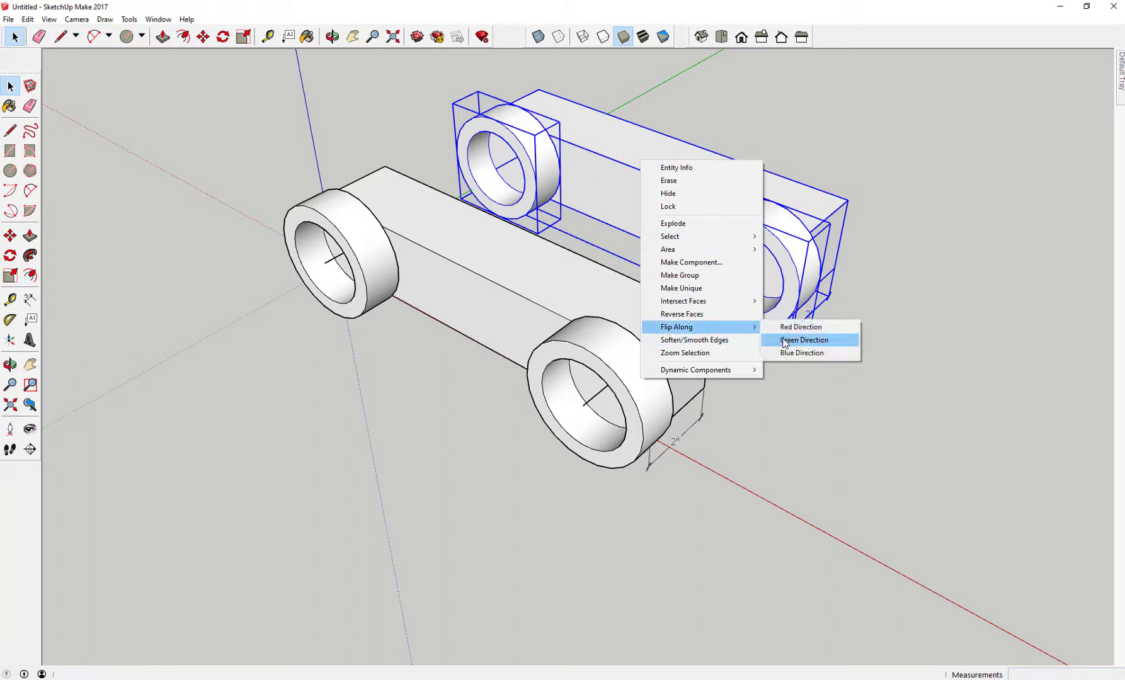
{"action": "left_click", "coordinate": [784, 340]}
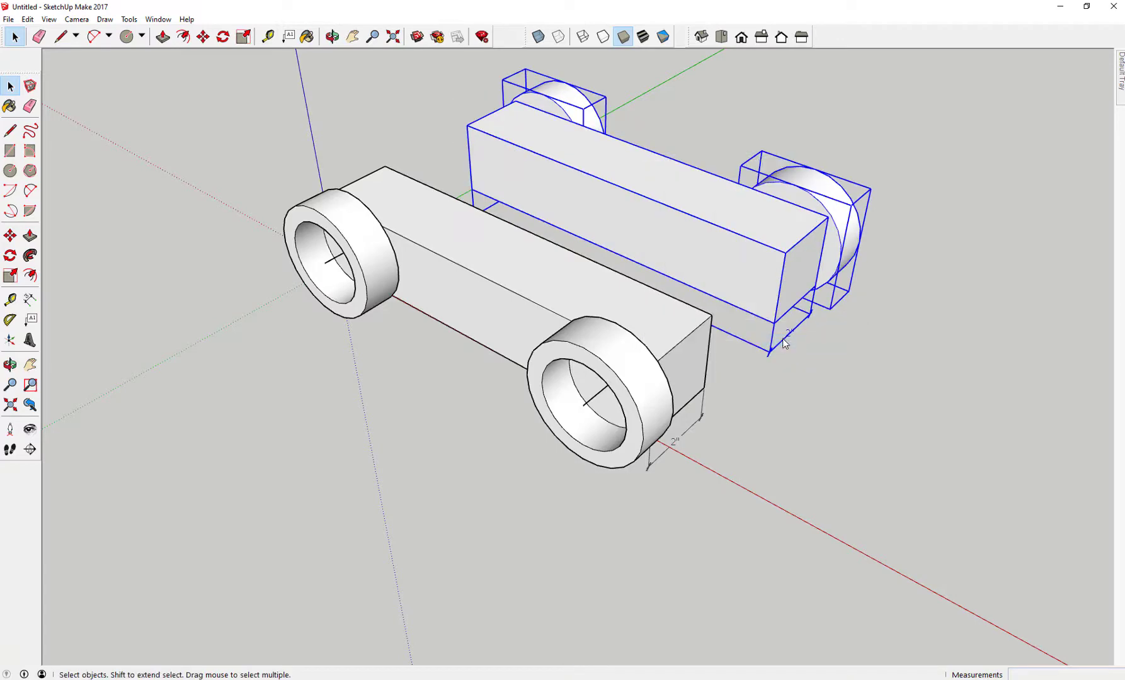
Move the flipped copy by its upper block corner onto the original block's matching back corner, joining the halves, and clear the selection.
{"action": "middle_click_drag", "start_coordinate": [873, 357], "coordinate": [818, 291]}
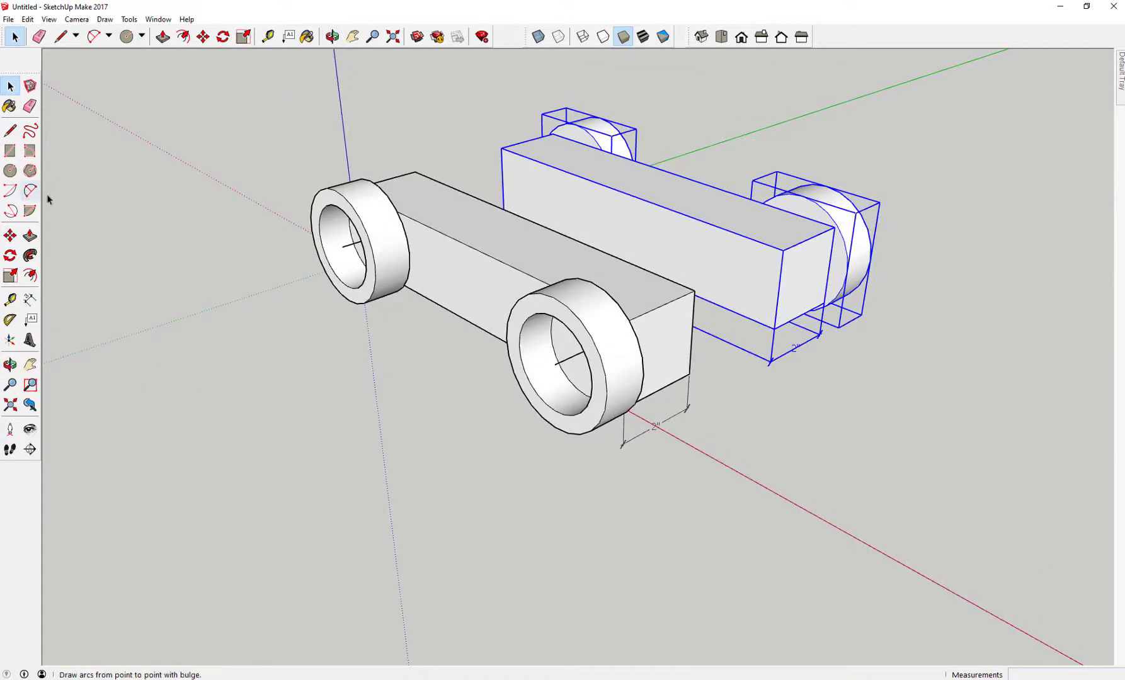
{"action": "left_click", "coordinate": [10, 238]}
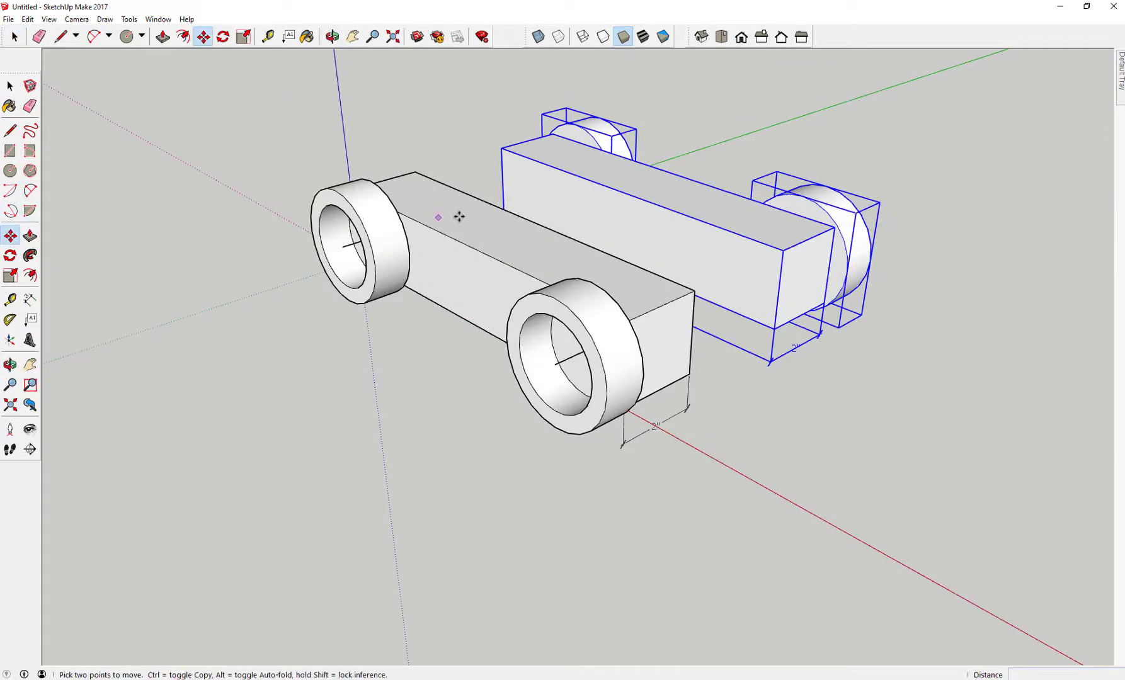
{"action": "left_click", "coordinate": [502, 150]}
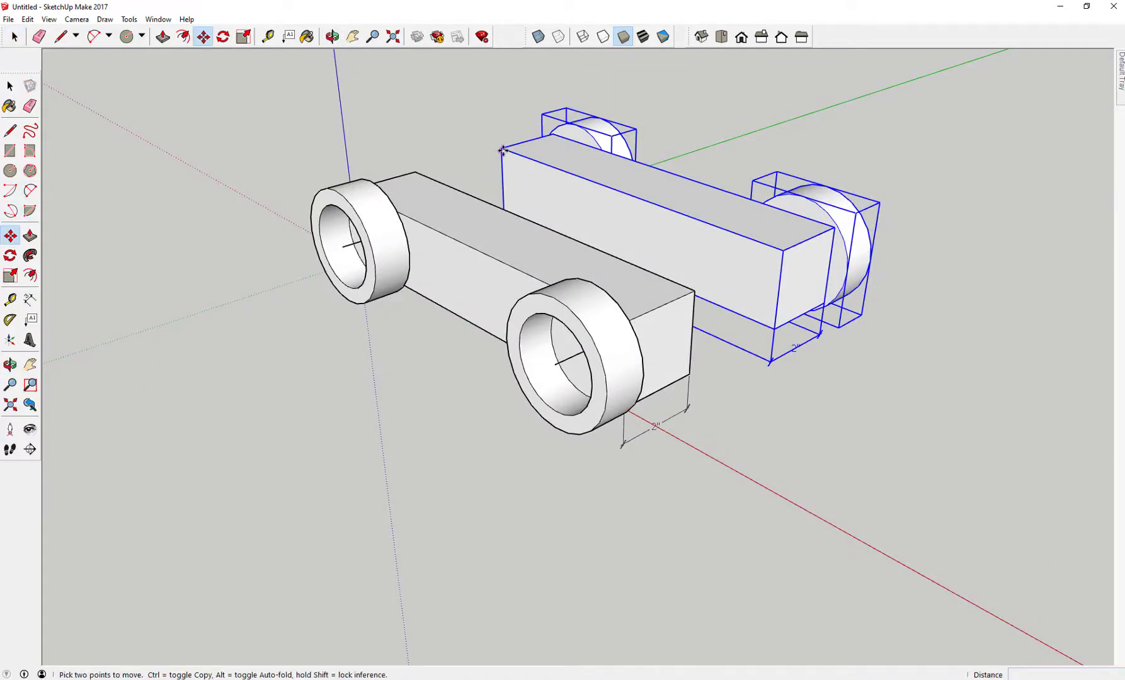
{"action": "left_click", "coordinate": [417, 172]}
{"action": "key", "text": "space"}
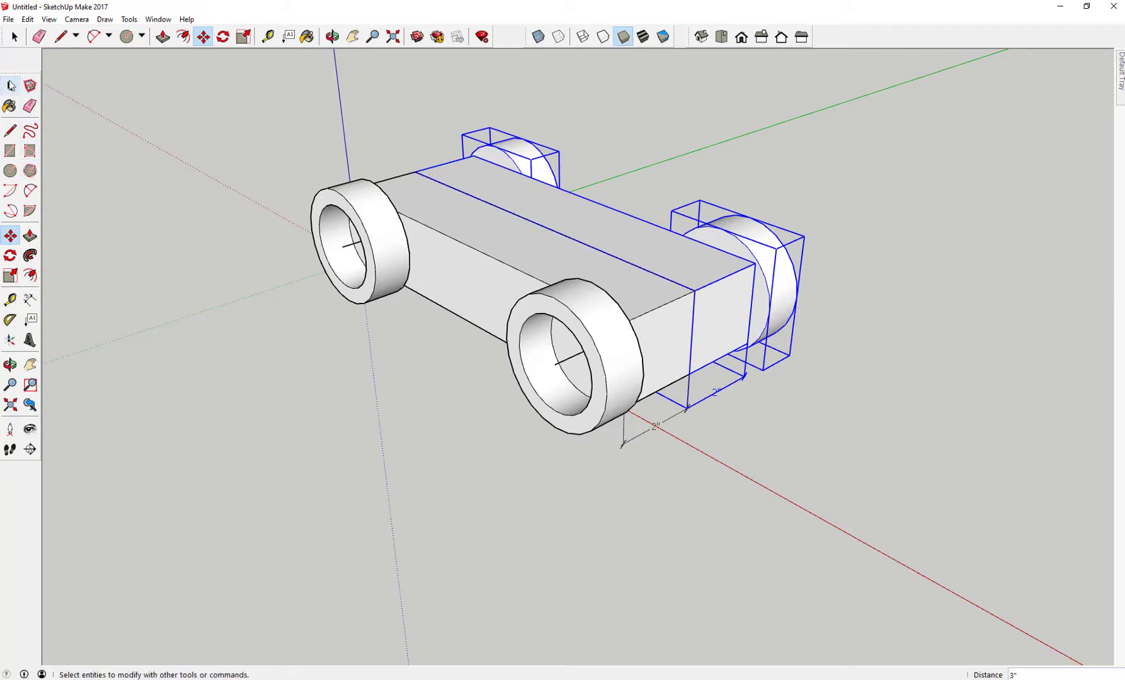
{"action": "left_click", "coordinate": [202, 138]}
Open a front wheel component for editing and draw a circle of 1/8 inch radius near the top of its rim.
{"action": "middle_click_drag", "start_coordinate": [203, 137], "coordinate": [458, 135]}
{"action": "middle_click_drag", "start_coordinate": [140, 200], "coordinate": [415, 353]}
{"action": "middle_click_drag", "start_coordinate": [778, 363], "coordinate": [865, 214]}
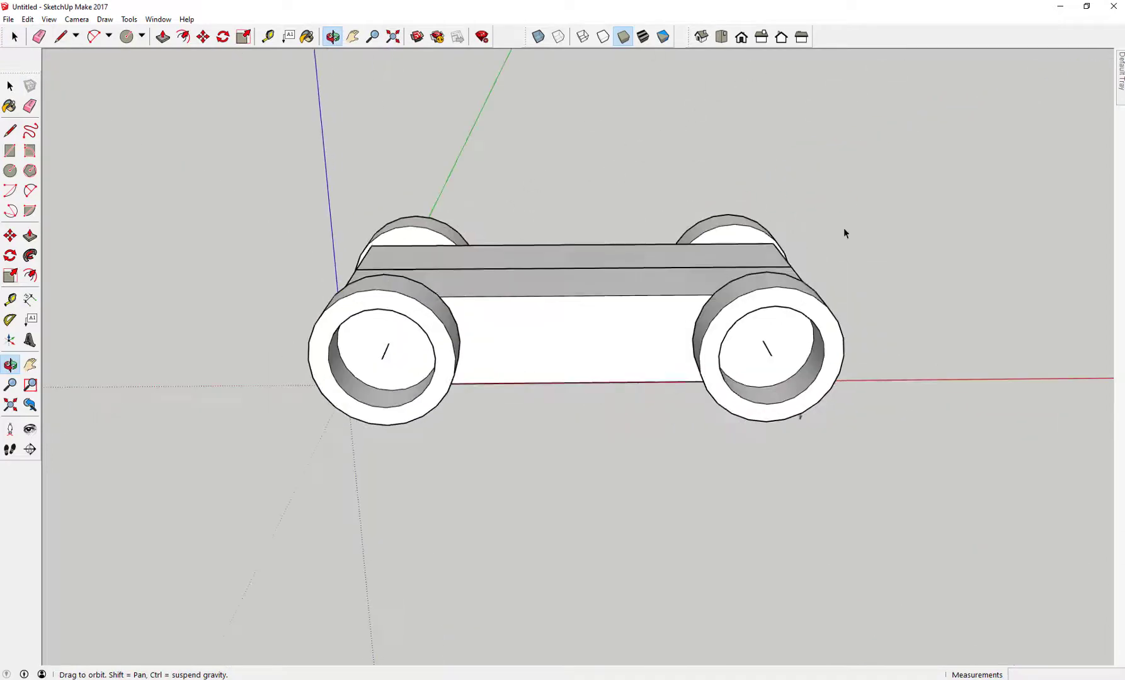
{"action": "scroll", "coordinate": [372, 308], "scroll_direction": "up", "scroll_amount": 5}
{"action": "double_click", "coordinate": [340, 307]}
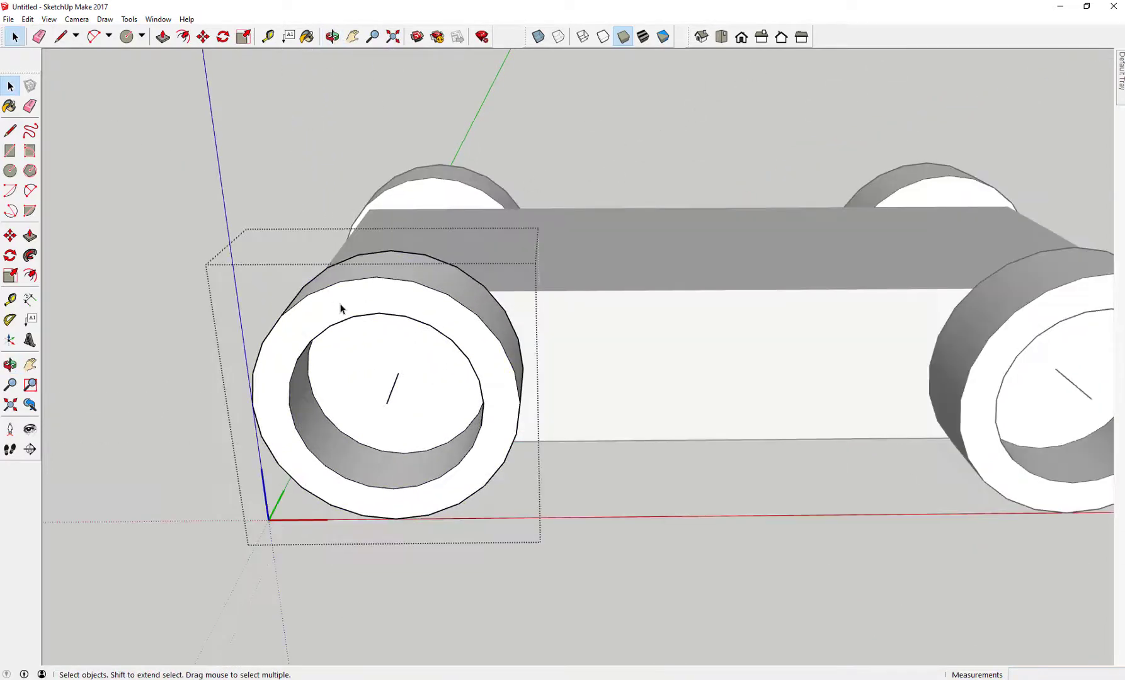
{"action": "key", "text": "c"}
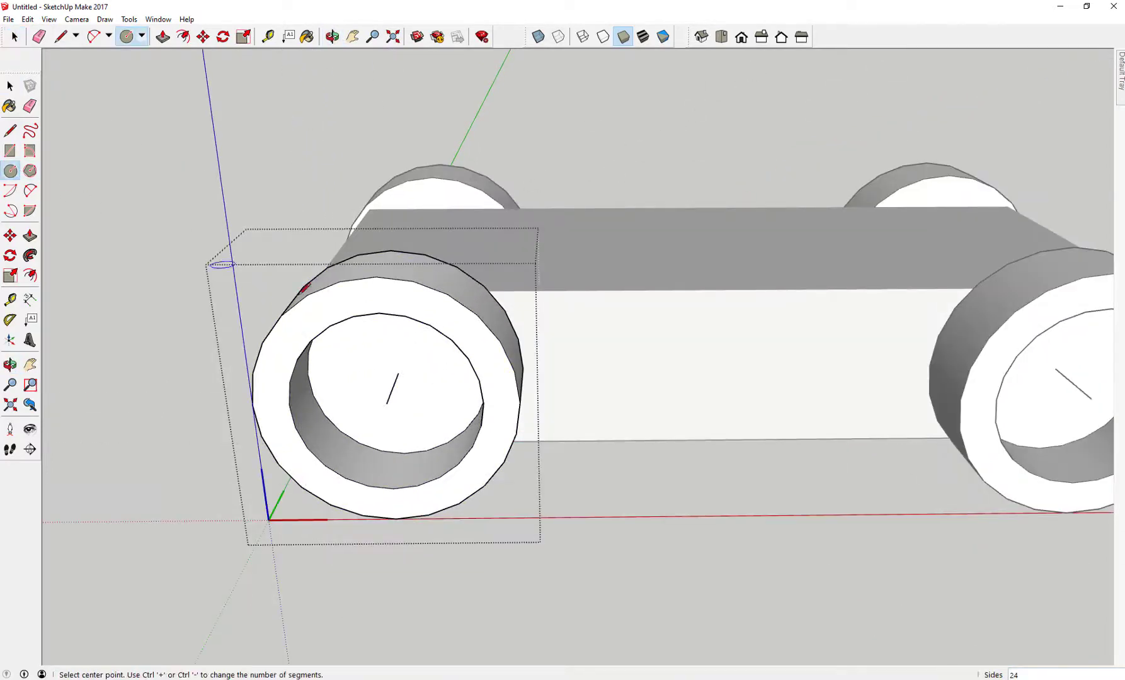
{"action": "left_click", "coordinate": [375, 296]}
{"action": "left_click", "coordinate": [386, 296]}
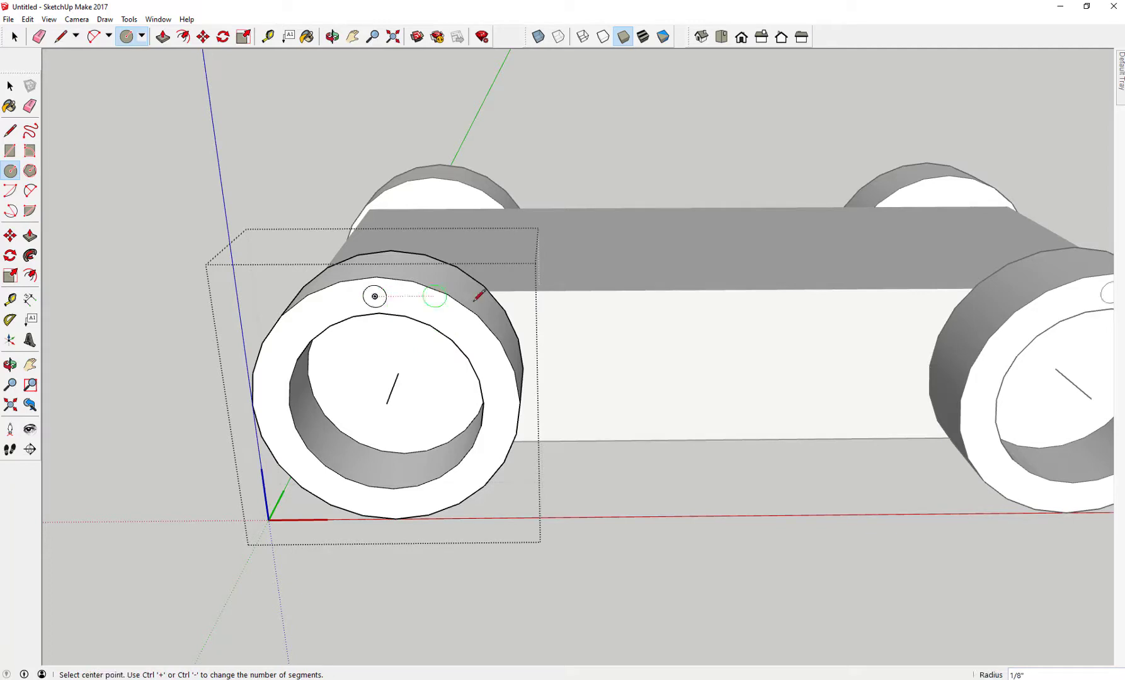
Push the small rim circle 1/16 inch into the wheel and close the wheel component.
{"action": "left_click", "coordinate": [30, 235]}
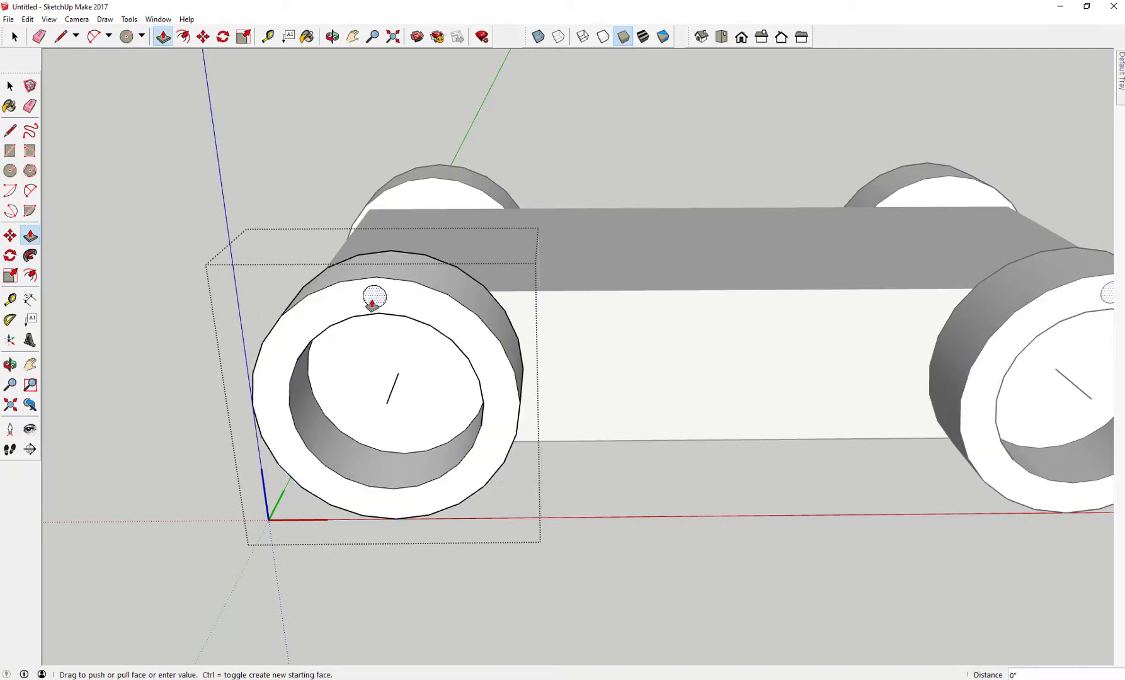
{"action": "left_click", "coordinate": [373, 304]}
{"action": "left_click", "coordinate": [375, 300]}
{"action": "middle_click_drag", "start_coordinate": [141, 247], "coordinate": [94, 245]}
{"action": "scroll", "coordinate": [628, 316], "scroll_direction": "up", "scroll_amount": 4}
{"action": "scroll", "coordinate": [628, 316], "scroll_direction": "down", "scroll_amount": 4}
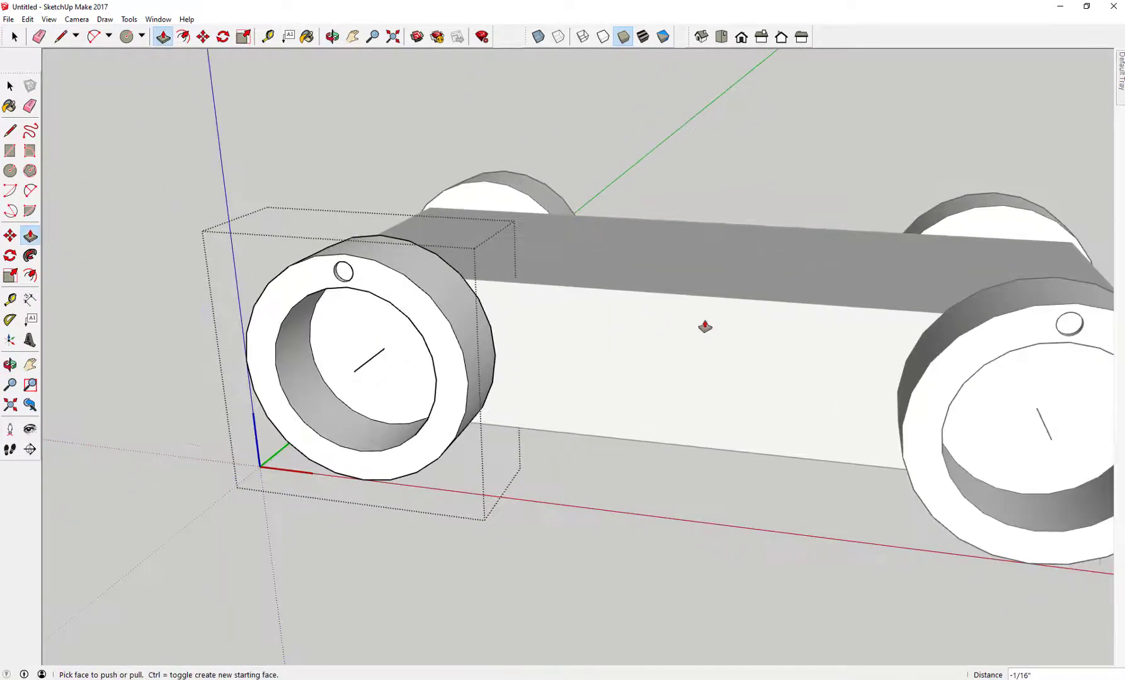
{"action": "scroll", "coordinate": [269, 239], "scroll_direction": "down", "scroll_amount": 2}
{"action": "key", "text": "space"}
{"action": "left_click", "coordinate": [304, 225]}
{"action": "middle_click_drag", "start_coordinate": [304, 224], "coordinate": [715, 269]}
{"action": "key", "text": "space"}
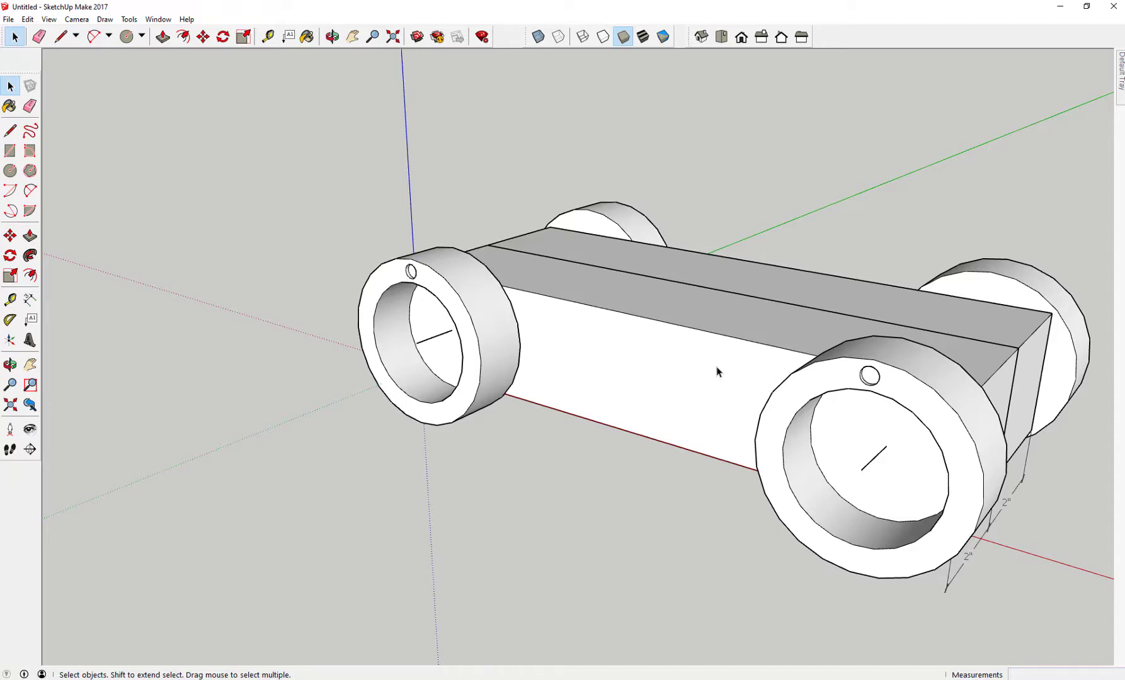
Open the wheel component, select its geometry and the short line at its centre for inspection, and close the component.
{"action": "middle_click_drag", "start_coordinate": [716, 333], "coordinate": [582, 301]}
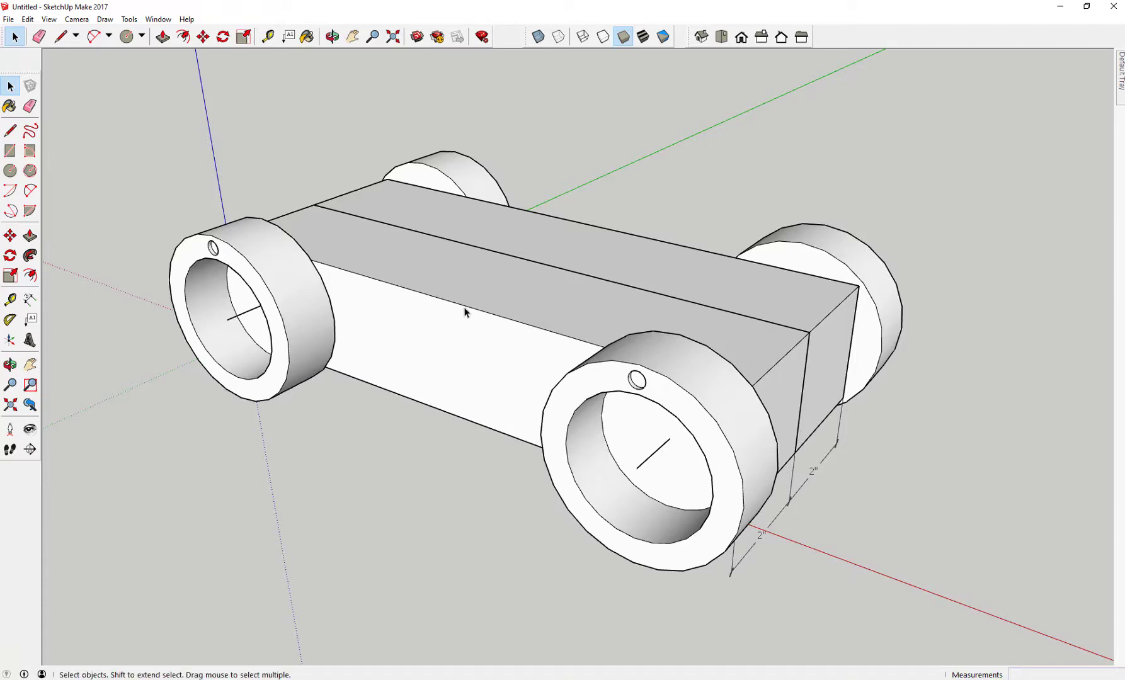
{"action": "middle_click_drag", "start_coordinate": [748, 294], "coordinate": [758, 254]}
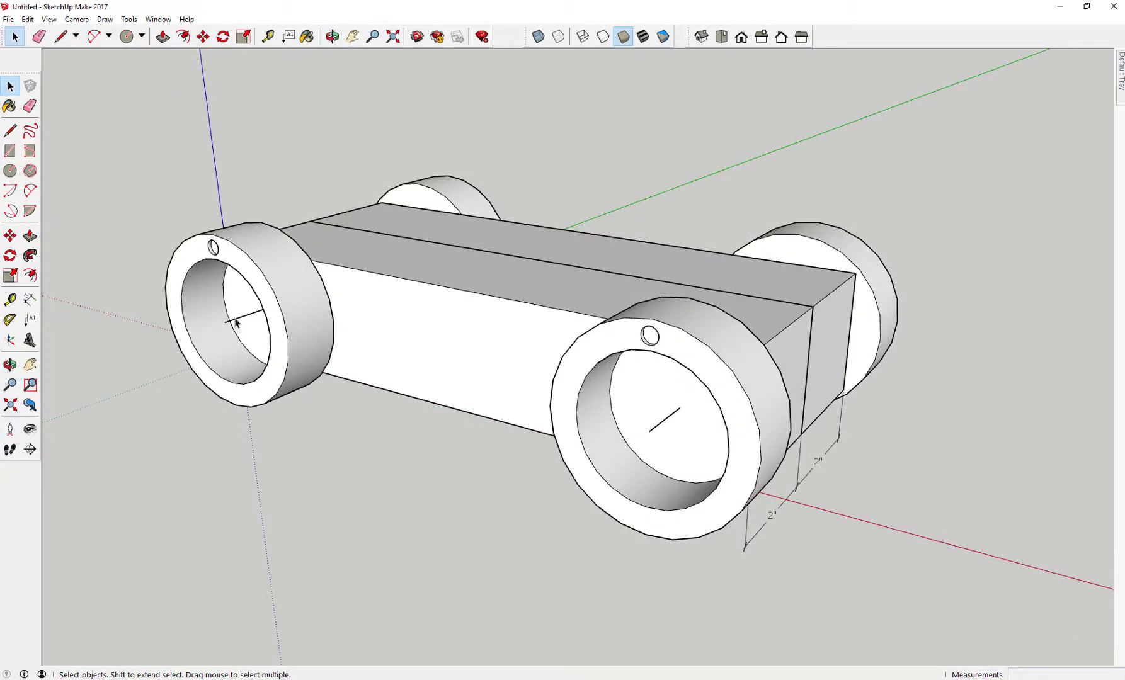
{"action": "left_click", "coordinate": [234, 322]}
{"action": "left_click", "coordinate": [130, 291]}
{"action": "left_click", "coordinate": [214, 285]}
{"action": "double_click", "coordinate": [213, 285]}
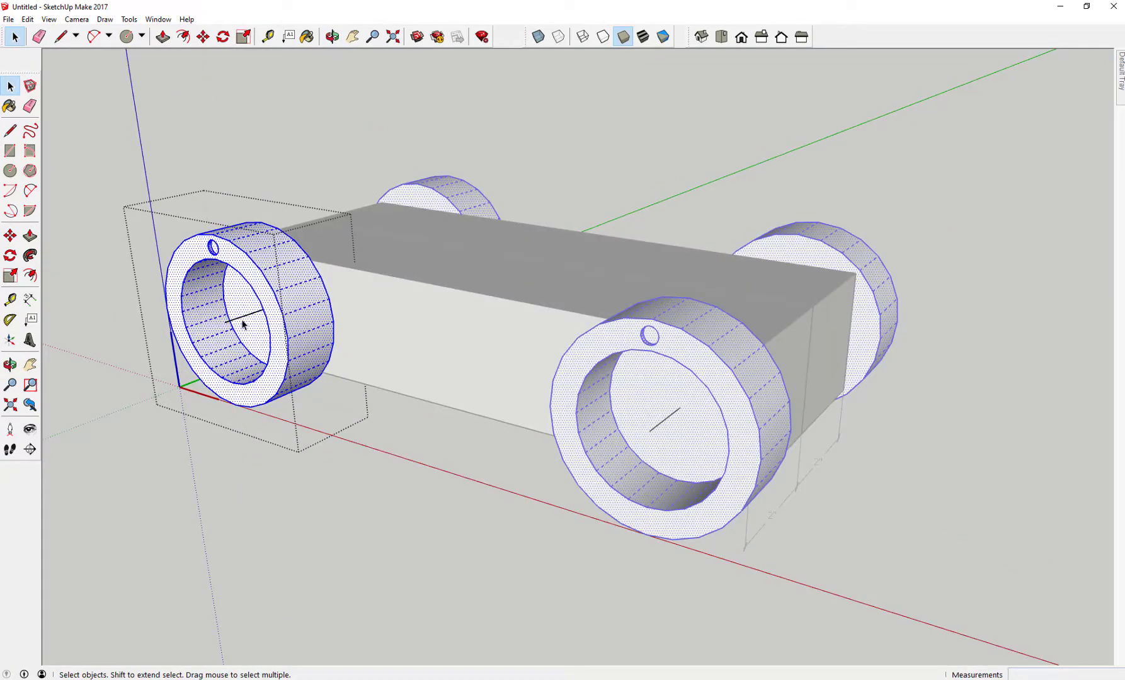
{"action": "left_click", "coordinate": [203, 395]}
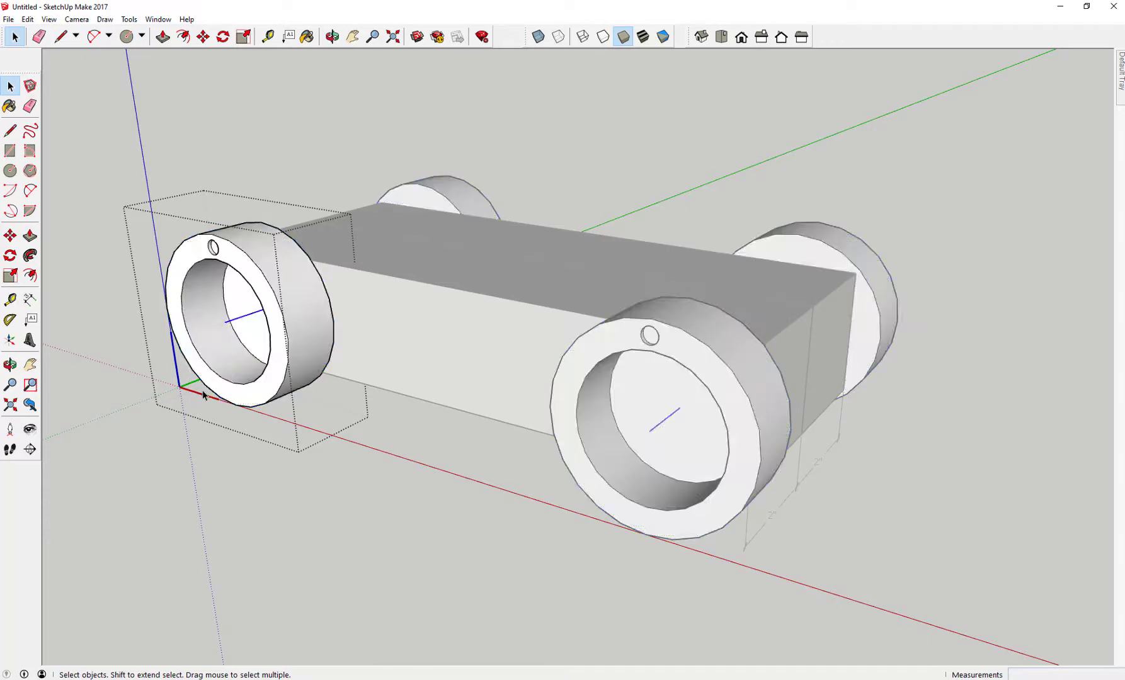
{"action": "left_click", "coordinate": [172, 444]}
Draw a single upright line in the empty space beside the car, near the red axis.
{"action": "middle_click_drag", "start_coordinate": [625, 277], "coordinate": [625, 319]}
{"action": "scroll", "coordinate": [616, 329], "scroll_direction": "down", "scroll_amount": 3}
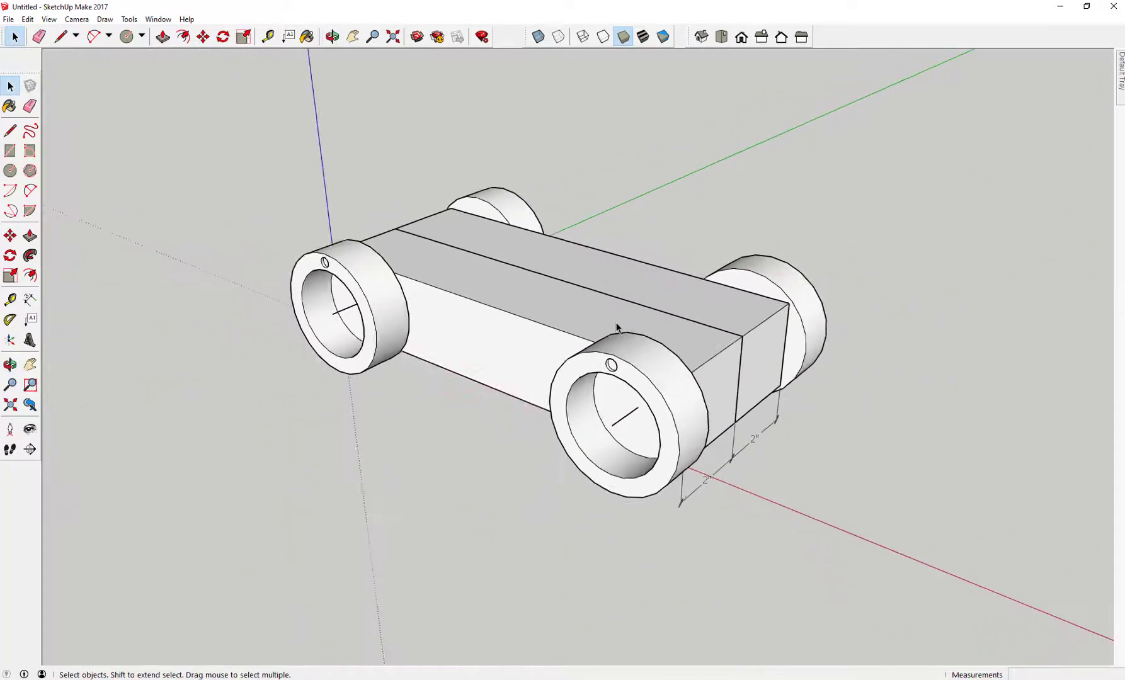
{"action": "scroll", "coordinate": [585, 303], "scroll_direction": "down", "scroll_amount": 3}
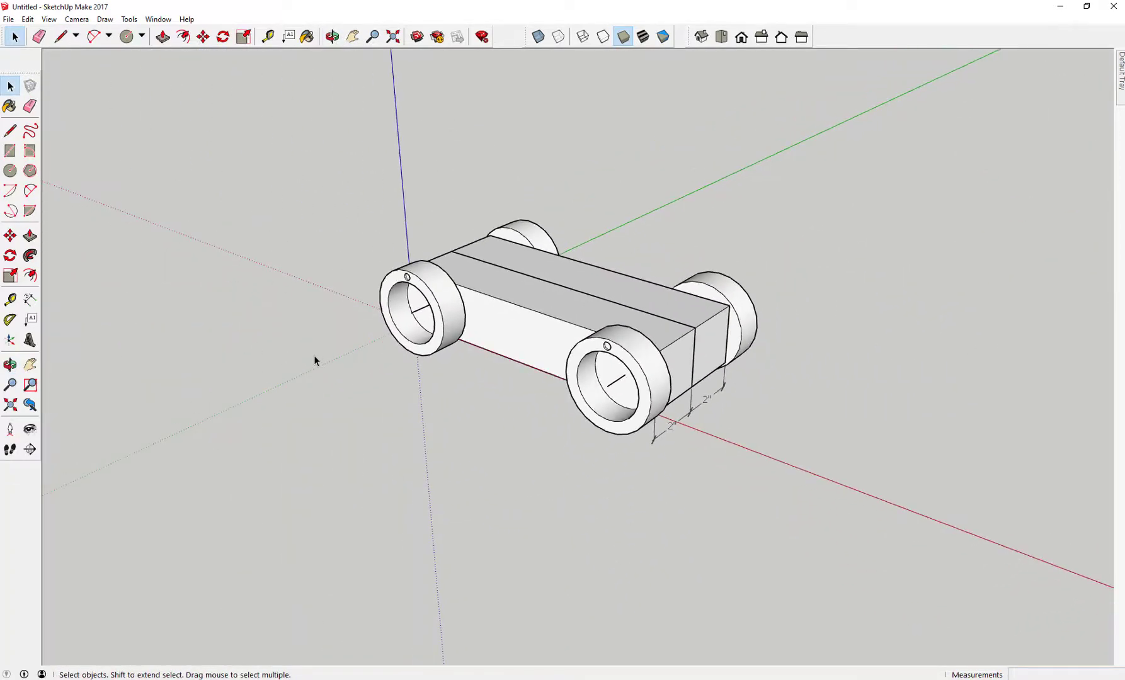
{"action": "middle_click_drag", "start_coordinate": [477, 434], "coordinate": [419, 327]}
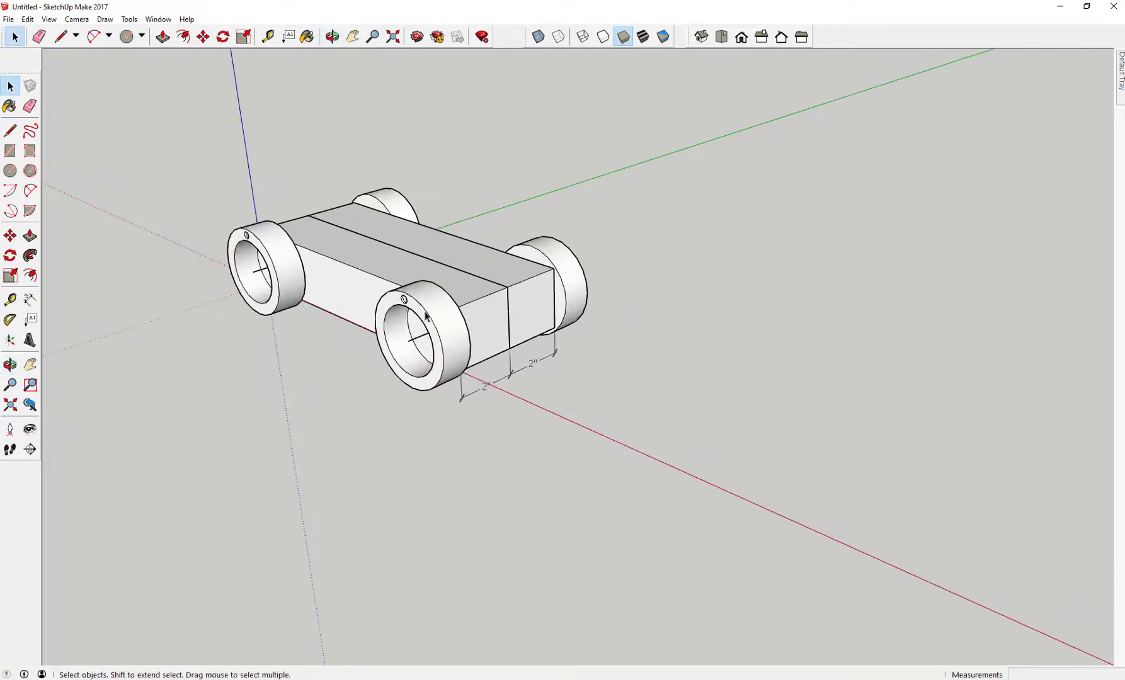
{"action": "middle_click_drag", "start_coordinate": [390, 620], "coordinate": [31, 260], "text": "shift"}
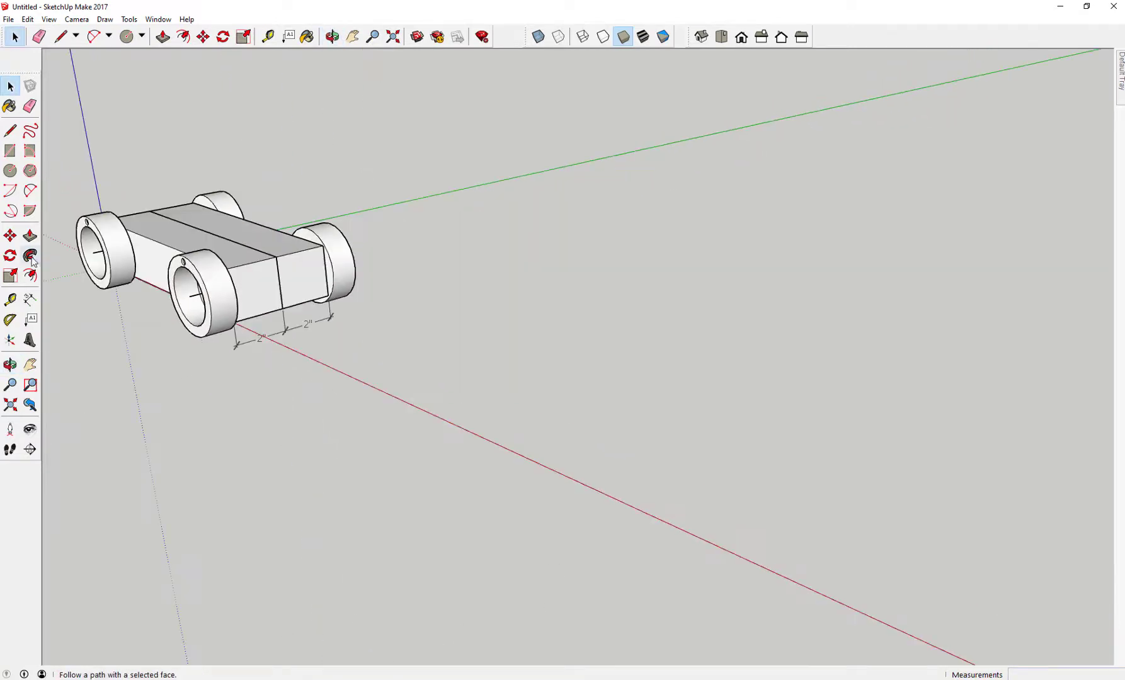
{"action": "middle_click_drag", "start_coordinate": [494, 381], "coordinate": [554, 329]}
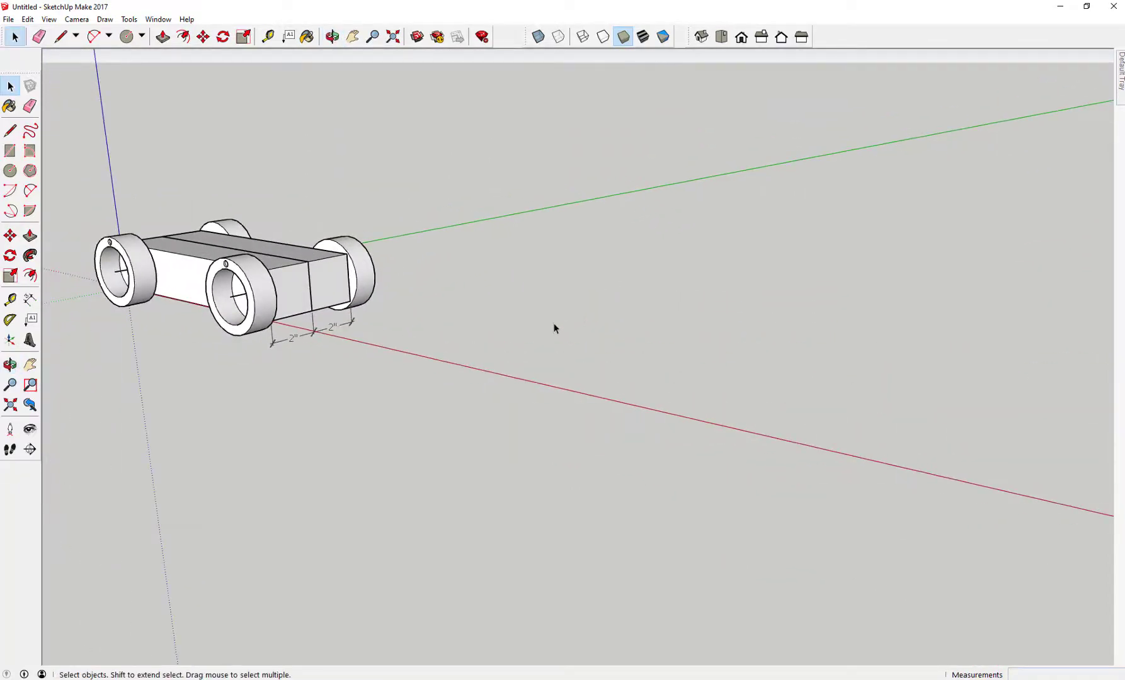
{"action": "left_click", "coordinate": [11, 176]}
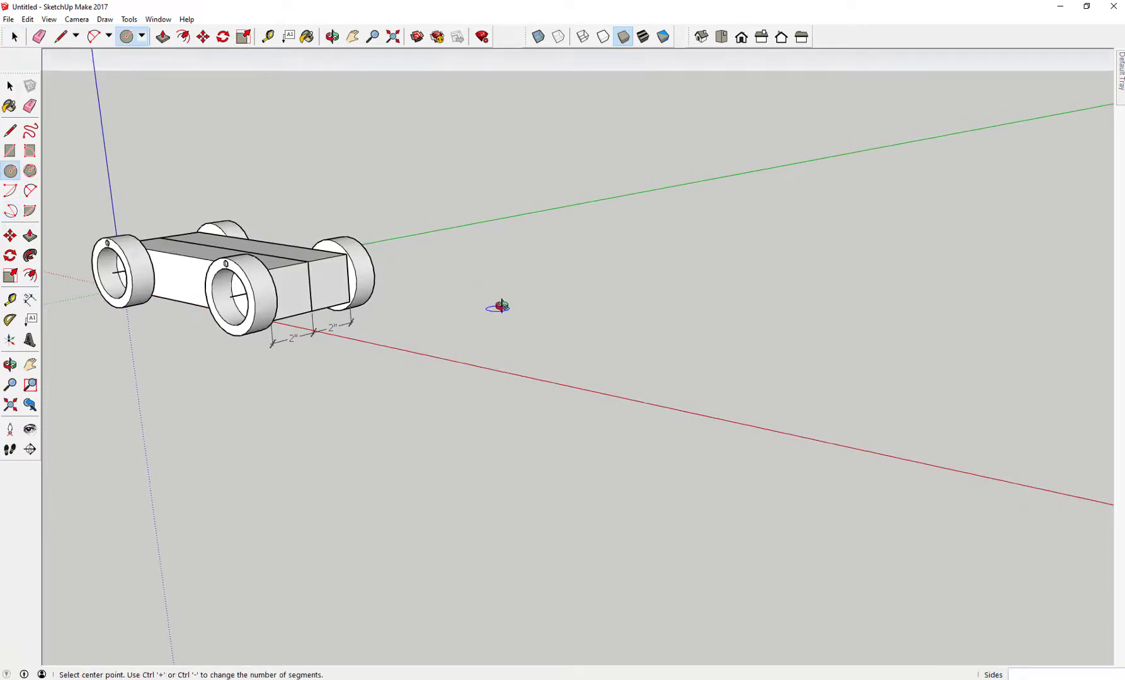
{"action": "left_click", "coordinate": [11, 130]}
{"action": "middle_click_drag", "start_coordinate": [693, 303], "coordinate": [560, 343]}
{"action": "mouse_move", "coordinate": [733, 320]}
{"action": "middle_mouse_down"}
{"action": "mouse_move", "coordinate": [733, 336]}
{"action": "mouse_move", "coordinate": [354, 381]}
{"action": "mouse_move", "coordinate": [399, 406]}
{"action": "mouse_move", "coordinate": [344, 394]}
{"action": "middle_mouse_up"}
{"action": "left_click", "coordinate": [343, 395]}
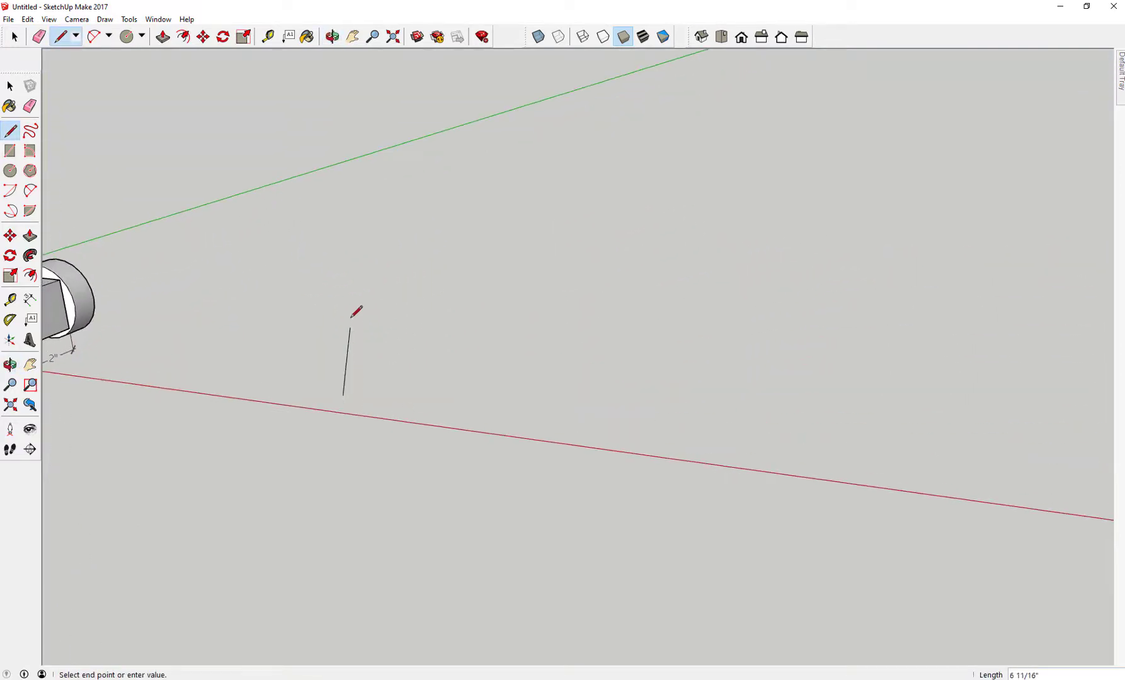
{"action": "left_click", "coordinate": [328, 234]}
Draw an upright circle centred on the line's upper endpoint, in the same plane as the line.
{"action": "left_click", "coordinate": [10, 171]}
{"action": "middle_click_drag", "start_coordinate": [353, 224], "coordinate": [377, 460]}
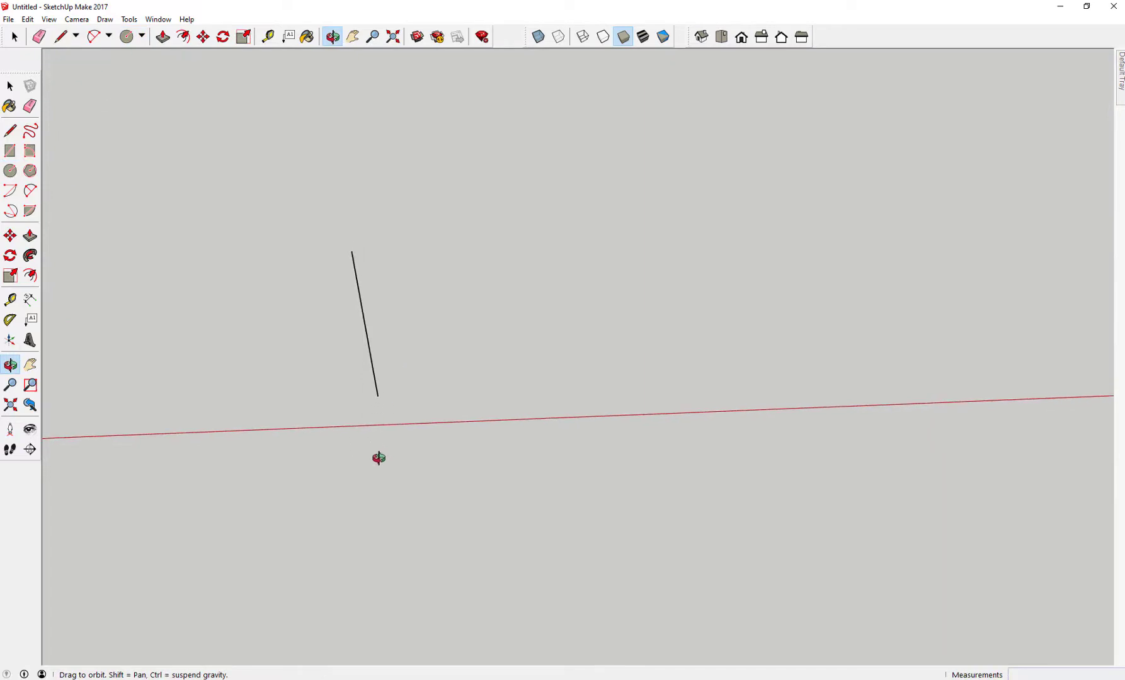
{"action": "middle_click_drag", "start_coordinate": [353, 251], "coordinate": [401, 229]}
{"action": "left_click", "coordinate": [355, 249]}
{"action": "left_click", "coordinate": [426, 250]}
Delete both parts of the loose upright line, inside and below the circle, keeping the circular face.
{"action": "middle_click_drag", "start_coordinate": [575, 264], "coordinate": [245, 356]}
{"action": "key", "text": "space"}
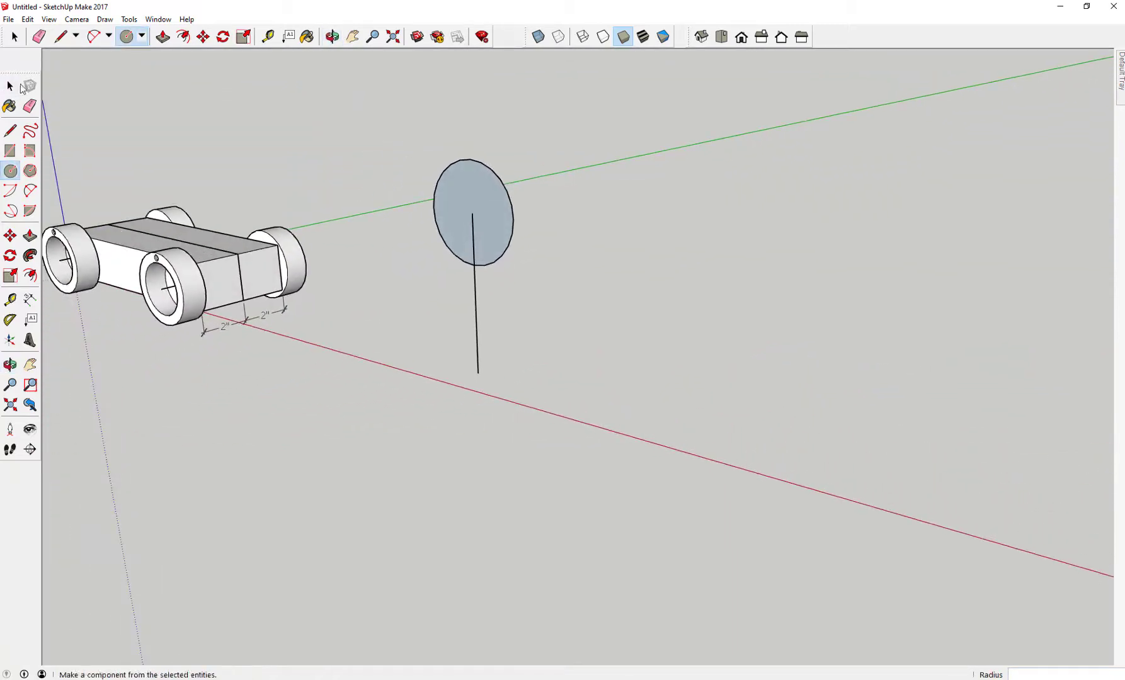
{"action": "left_click", "coordinate": [474, 242]}
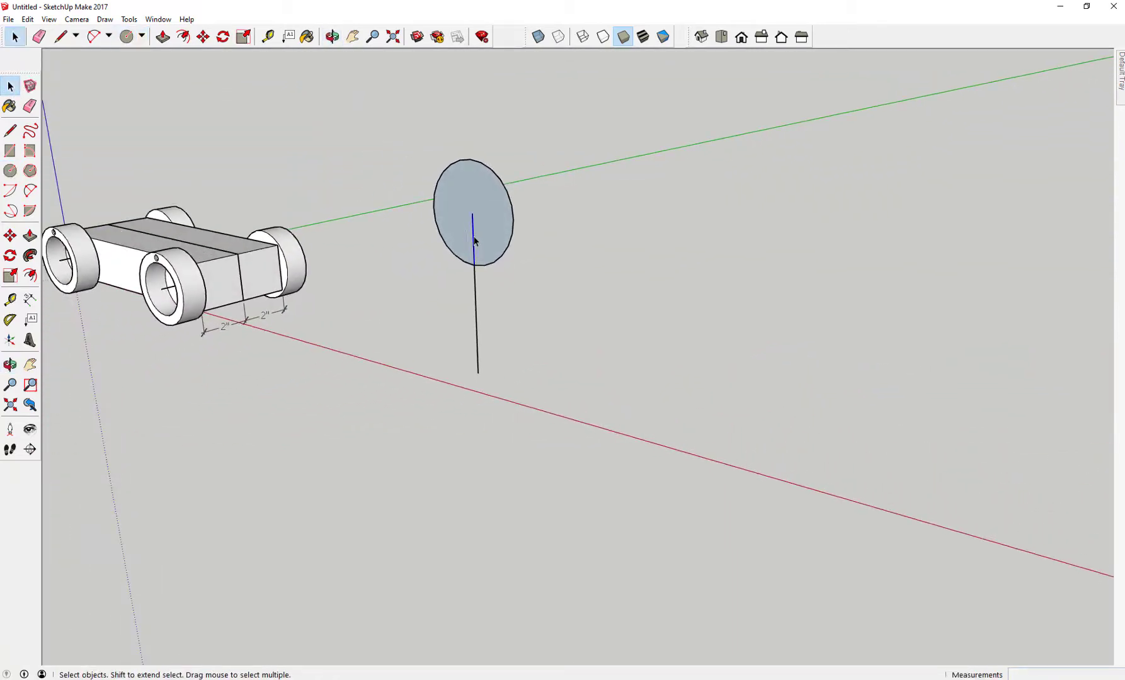
{"action": "left_click", "coordinate": [476, 286]}
{"action": "key", "text": "Delete"}
{"action": "middle_click_drag", "start_coordinate": [653, 224], "coordinate": [433, 281]}
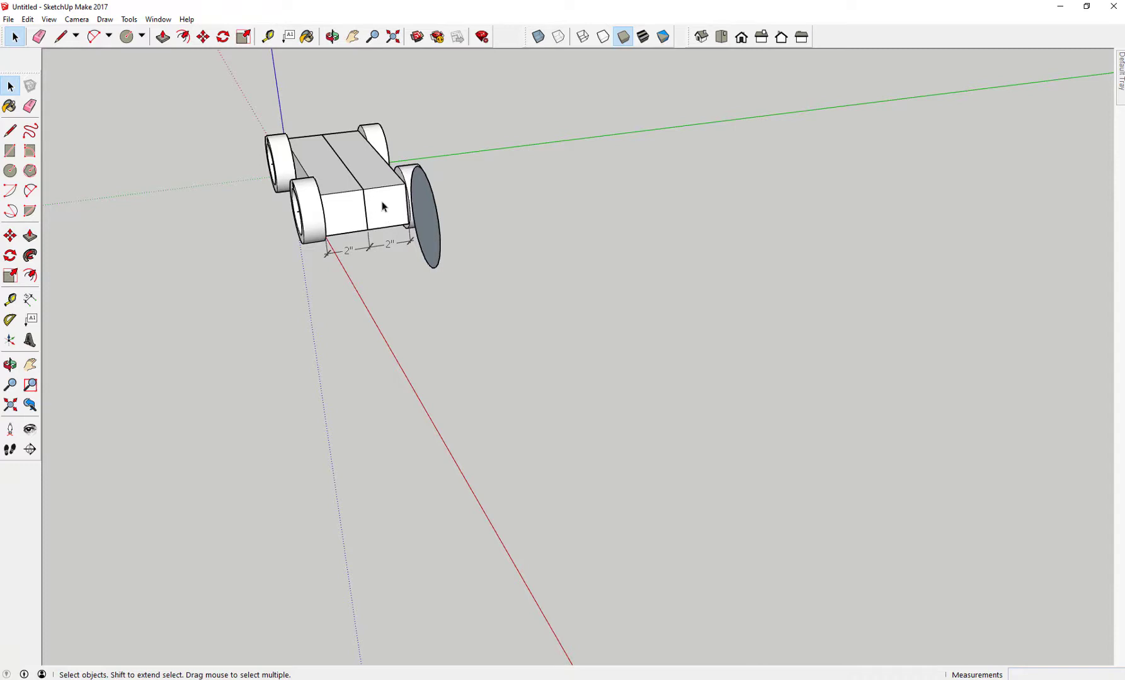
Draw a three-segment zigzag path from the circle's centre: along the green axis, an angled segment, and along the green axis again.
{"action": "left_click", "coordinate": [10, 130]}
{"action": "middle_click_drag", "start_coordinate": [498, 295], "coordinate": [377, 216]}
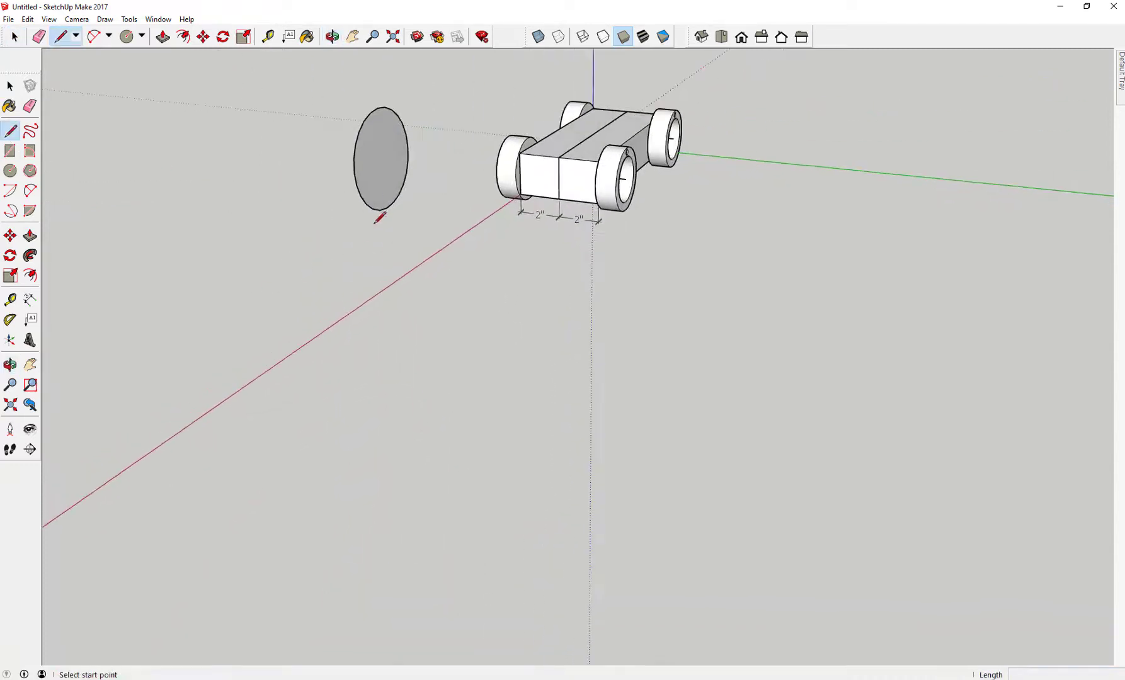
{"action": "left_click", "coordinate": [382, 158]}
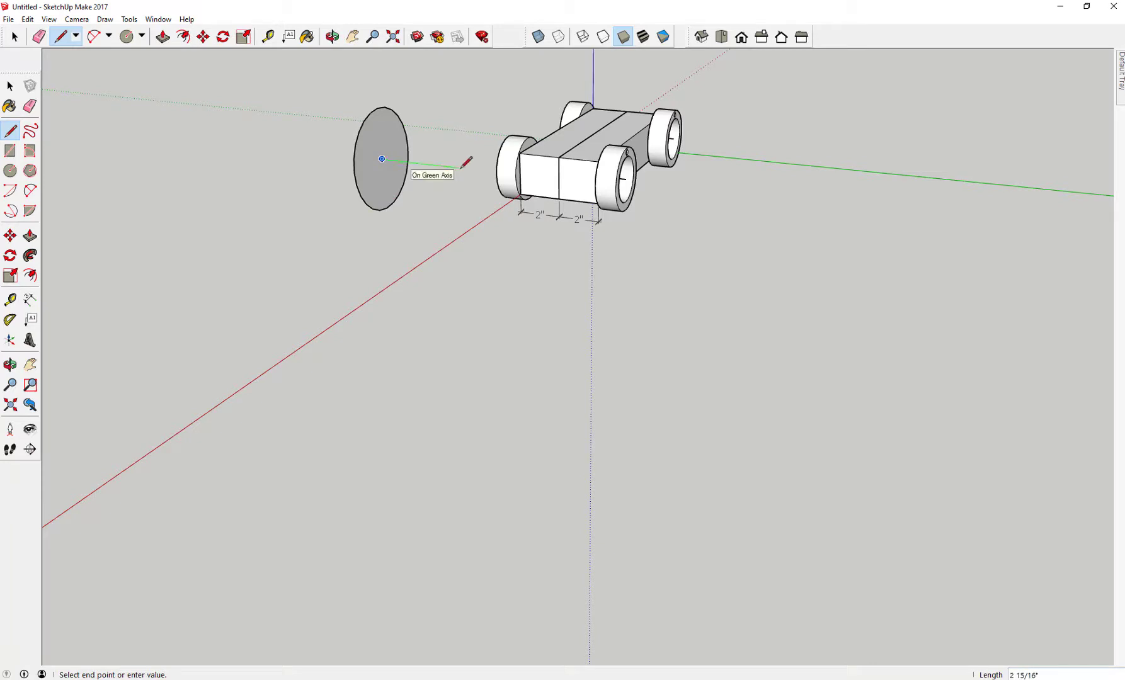
{"action": "left_click", "coordinate": [840, 211]}
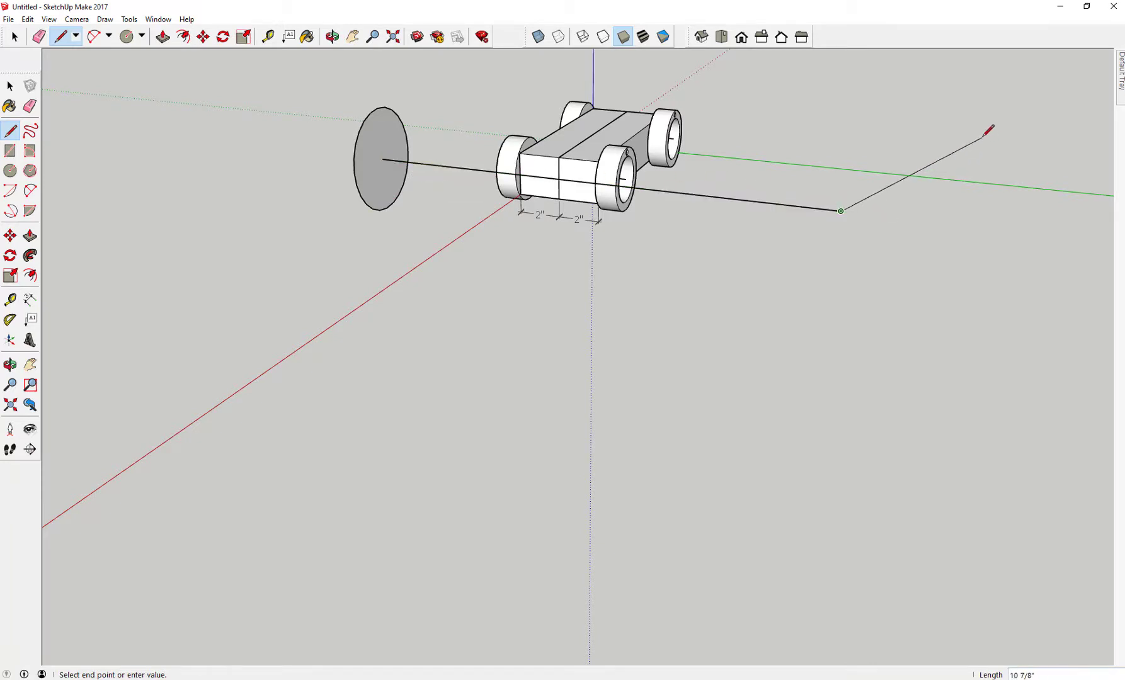
{"action": "scroll", "coordinate": [985, 124], "scroll_direction": "up", "scroll_amount": 2}
{"action": "scroll", "coordinate": [989, 120], "scroll_direction": "down", "scroll_amount": 3}
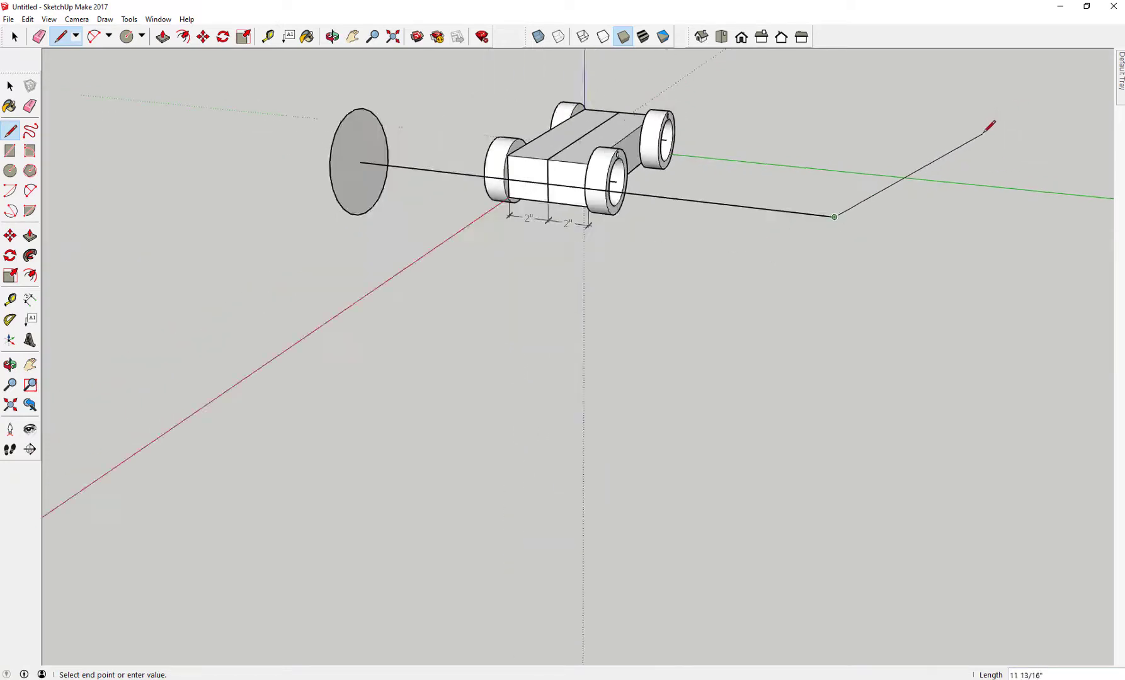
{"action": "left_click", "coordinate": [990, 120]}
{"action": "middle_click_drag", "start_coordinate": [990, 120], "coordinate": [691, 155]}
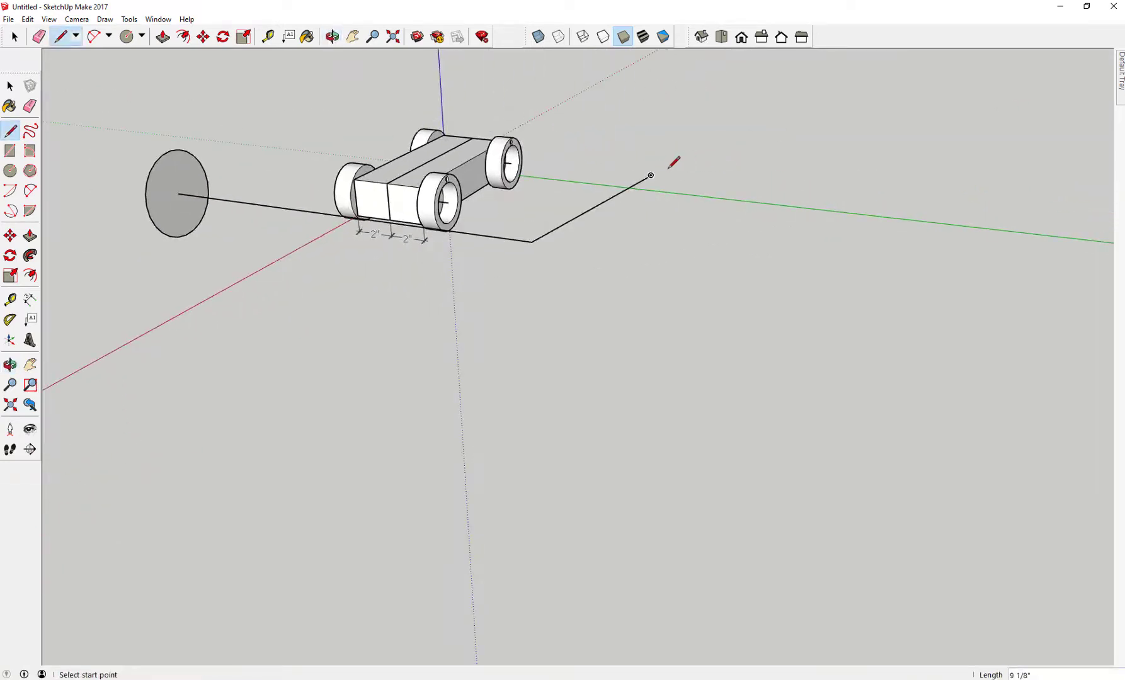
{"action": "left_click", "coordinate": [651, 175]}
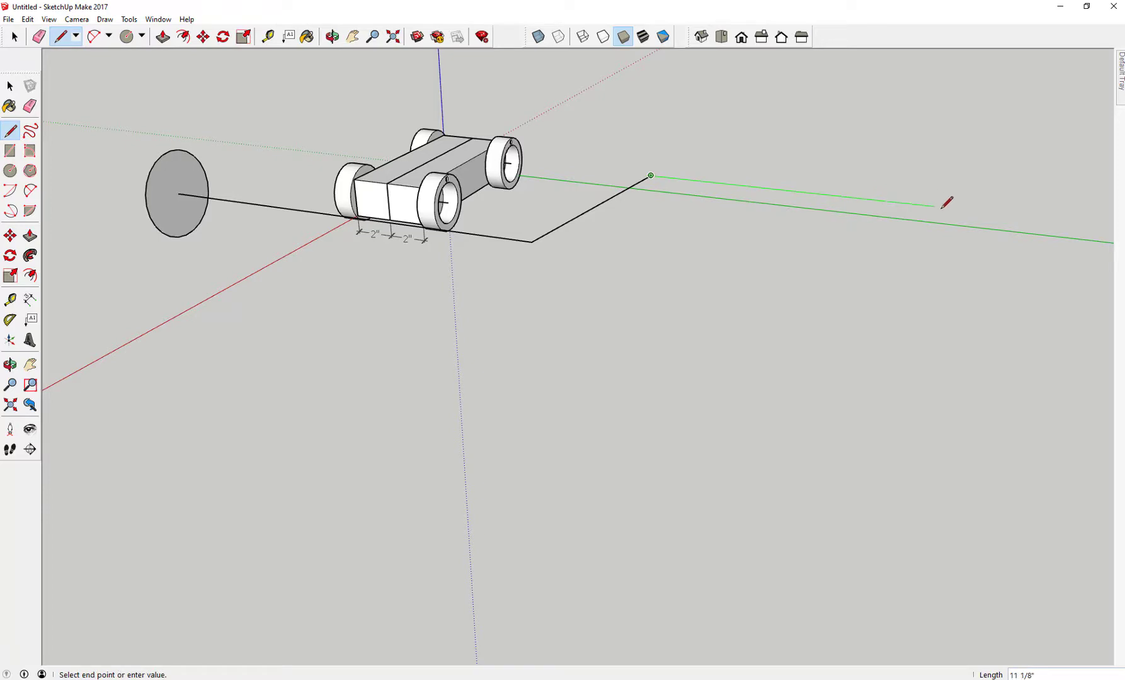
{"action": "left_click", "coordinate": [1007, 213]}
{"action": "key", "text": "Escape"}
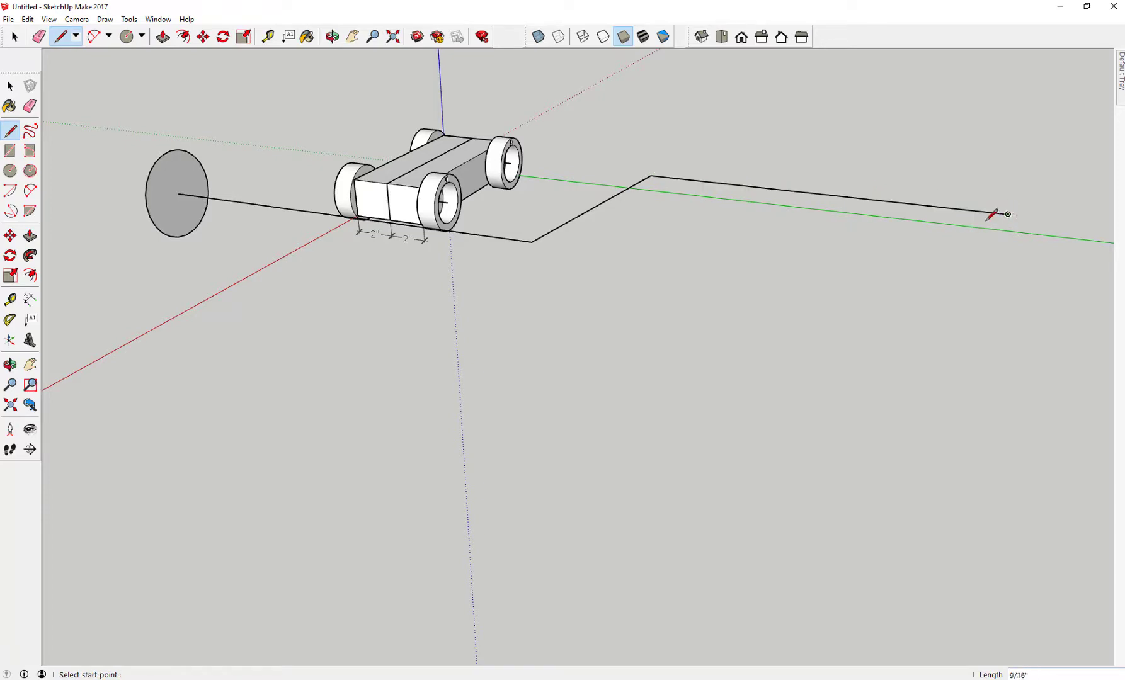
Round the path's first corner with a two-point arc and erase the leftover sharp corner.
{"action": "middle_click_drag", "start_coordinate": [661, 319], "coordinate": [673, 348]}
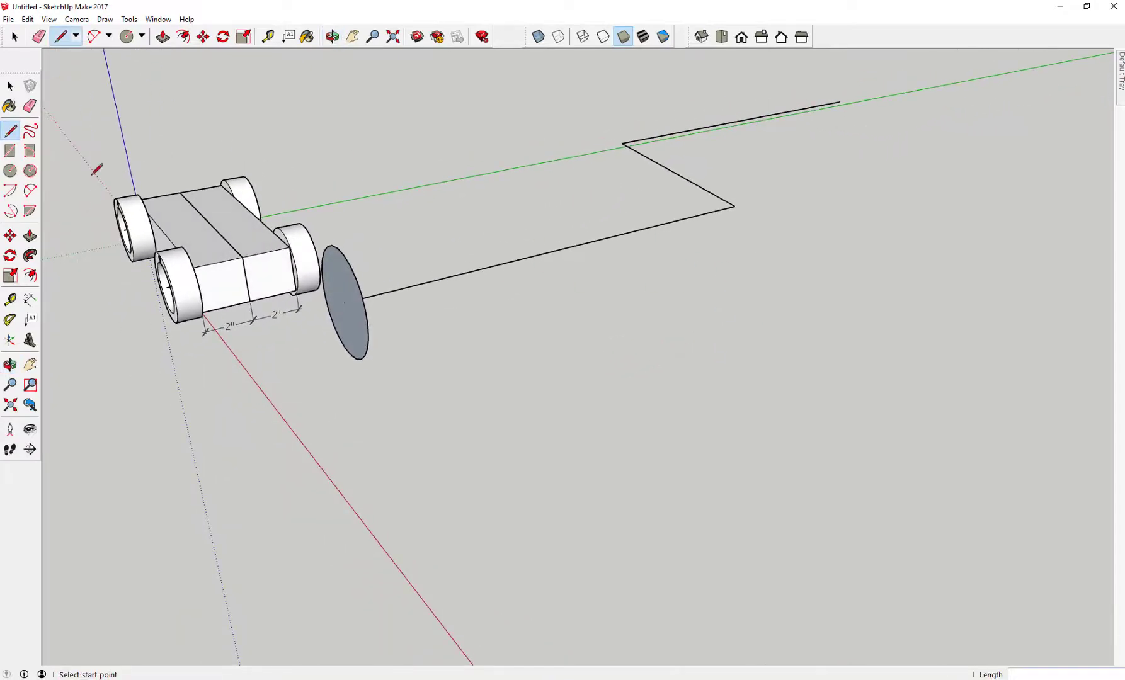
{"action": "left_click", "coordinate": [30, 191]}
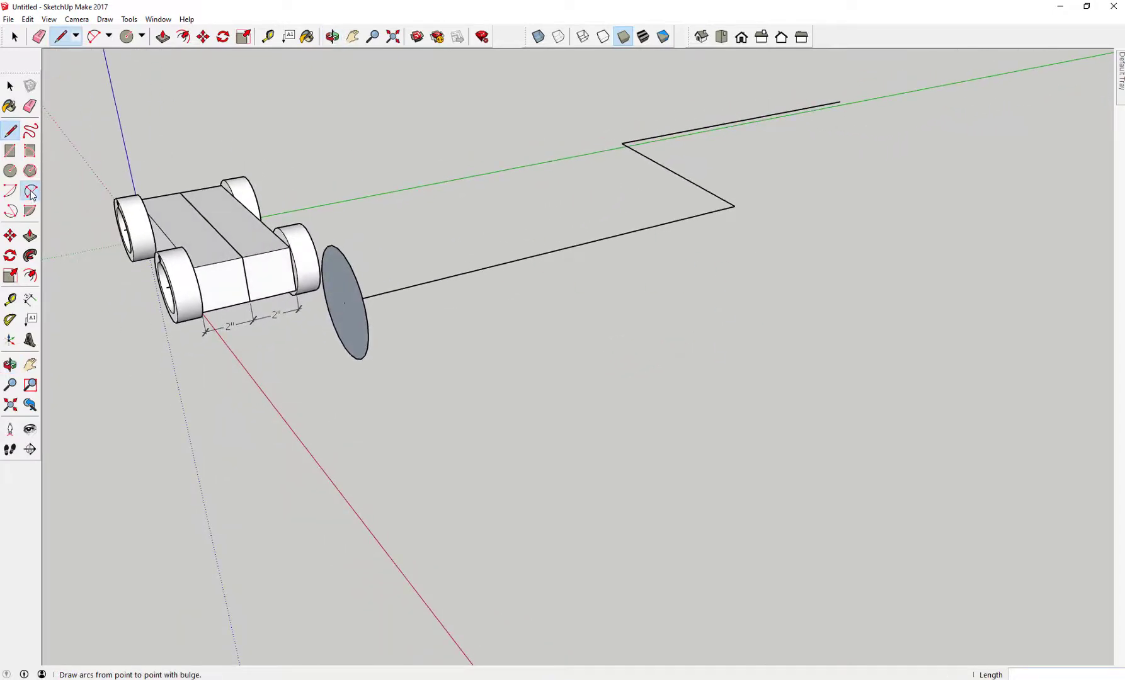
{"action": "left_click", "coordinate": [697, 184]}
{"action": "left_click", "coordinate": [685, 218]}
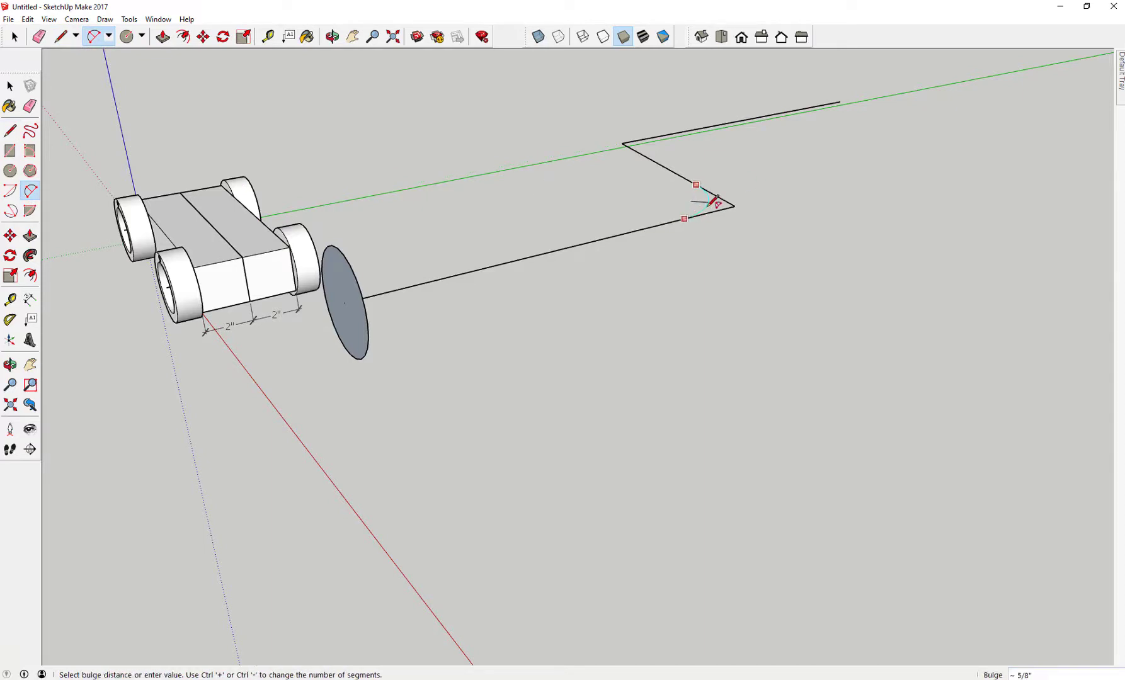
{"action": "left_click", "coordinate": [715, 196]}
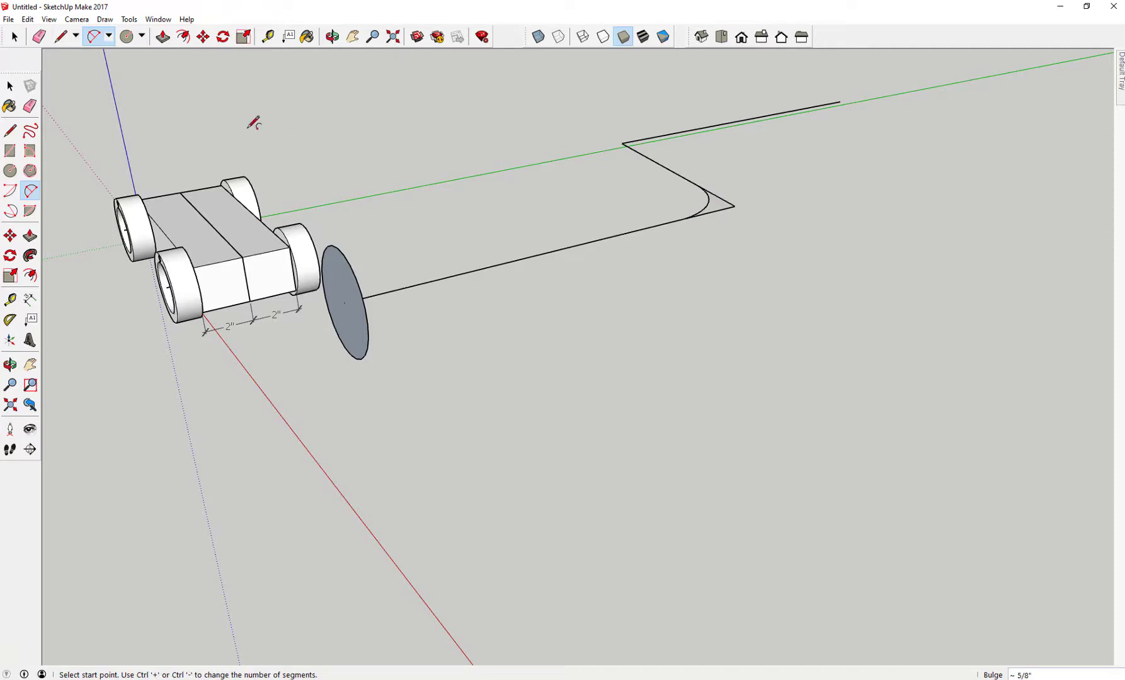
{"action": "left_click", "coordinate": [30, 106]}
{"action": "left_click_drag", "start_coordinate": [745, 187], "coordinate": [725, 217]}
Round the path's second corner with an arc between its two segments and erase the leftover corner edges.
{"action": "mouse_move", "coordinate": [771, 242]}
{"action": "middle_mouse_down"}
{"action": "mouse_move", "coordinate": [735, 321]}
{"action": "mouse_move", "coordinate": [525, 351]}
{"action": "mouse_move", "coordinate": [758, 394]}
{"action": "mouse_move", "coordinate": [880, 215]}
{"action": "mouse_move", "coordinate": [854, 151]}
{"action": "mouse_move", "coordinate": [837, 201]}
{"action": "middle_mouse_up"}
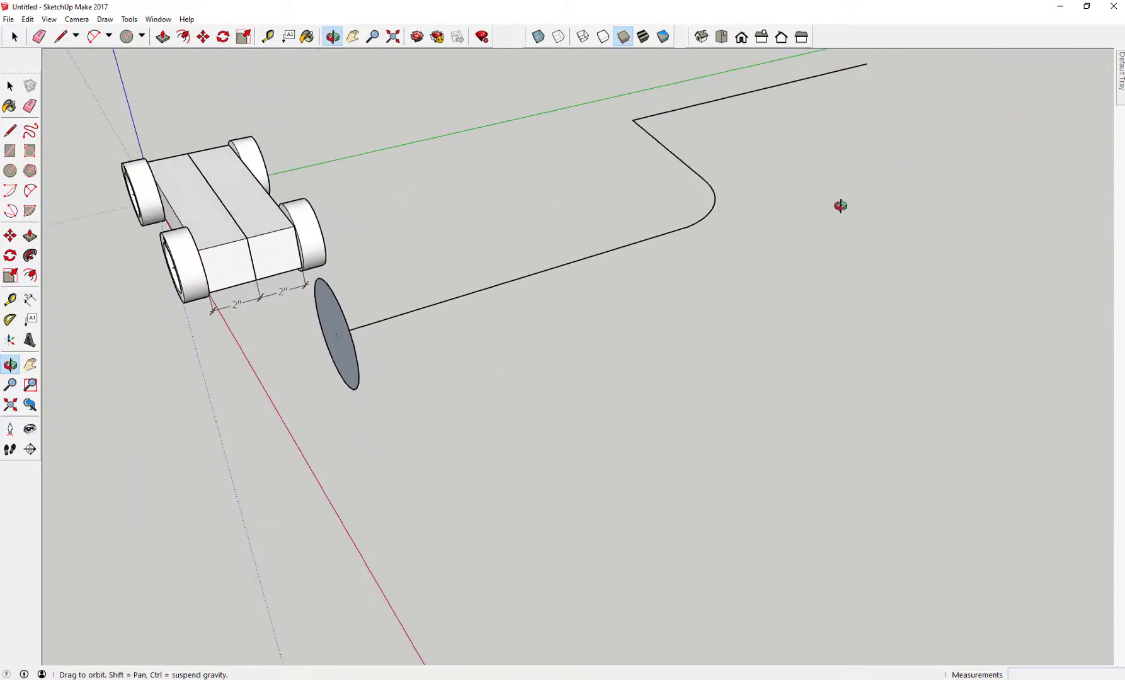
{"action": "left_click", "coordinate": [30, 190]}
{"action": "left_click", "coordinate": [718, 99]}
{"action": "left_click", "coordinate": [682, 162]}
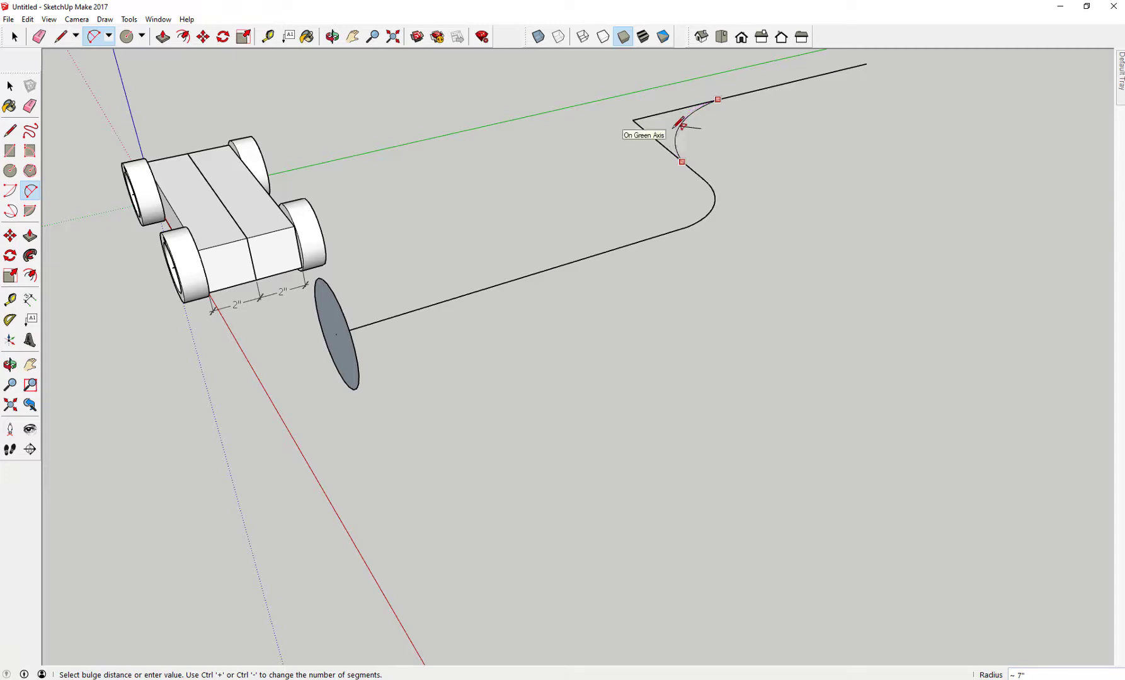
{"action": "left_click", "coordinate": [673, 119]}
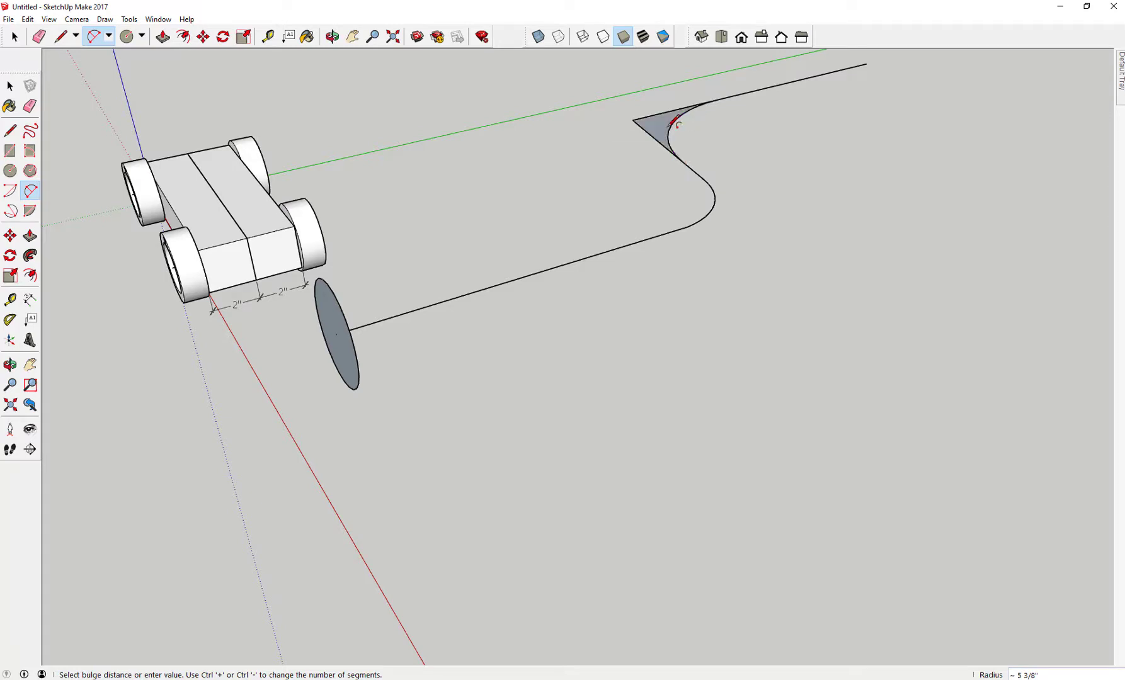
{"action": "left_click", "coordinate": [30, 106]}
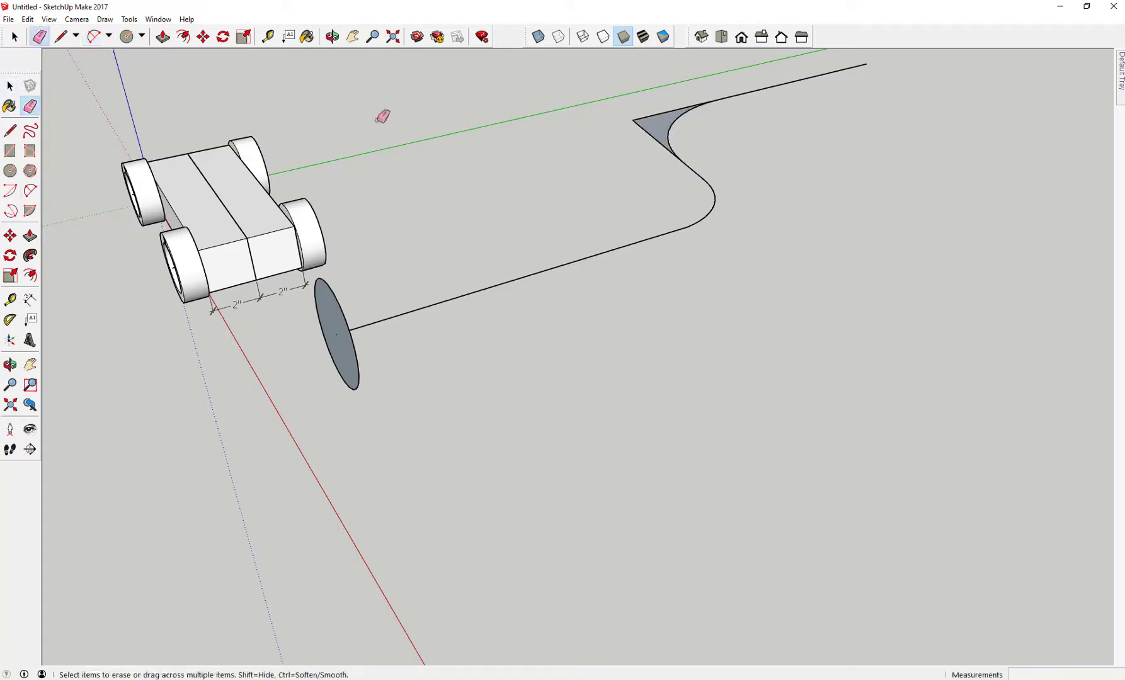
{"action": "left_click_drag", "start_coordinate": [665, 112], "coordinate": [632, 140]}
Select the whole S-shaped path and sweep the circular face along it with Follow Me to form a tube.
{"action": "mouse_move", "coordinate": [497, 385]}
{"action": "middle_mouse_down"}
{"action": "mouse_move", "coordinate": [91, 193]}
{"action": "mouse_move", "coordinate": [209, 161]}
{"action": "mouse_move", "coordinate": [522, 277]}
{"action": "mouse_move", "coordinate": [464, 236]}
{"action": "middle_mouse_up"}
{"action": "left_click", "coordinate": [10, 87]}
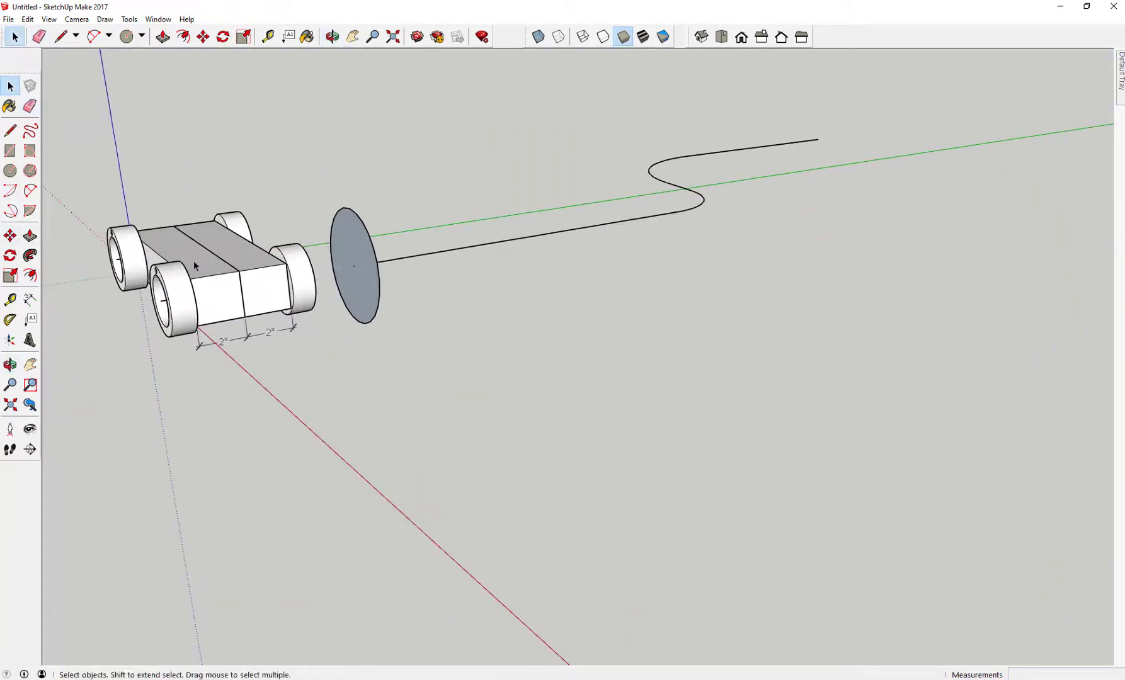
{"action": "left_click", "coordinate": [478, 248]}
{"action": "left_click_drag", "start_coordinate": [627, 105], "coordinate": [883, 168]}
{"action": "left_click_drag", "start_coordinate": [621, 99], "coordinate": [869, 189]}
{"action": "left_click", "coordinate": [852, 179]}
{"action": "left_click_drag", "start_coordinate": [841, 118], "coordinate": [835, 182]}
{"action": "left_click_drag", "start_coordinate": [752, 206], "coordinate": [612, 230]}
{"action": "left_click", "coordinate": [668, 249]}
{"action": "left_click_drag", "start_coordinate": [592, 104], "coordinate": [872, 202]}
{"action": "left_click_drag", "start_coordinate": [870, 119], "coordinate": [757, 213]}
{"action": "left_click_drag", "start_coordinate": [546, 252], "coordinate": [546, 252]}
{"action": "left_click", "coordinate": [31, 257]}
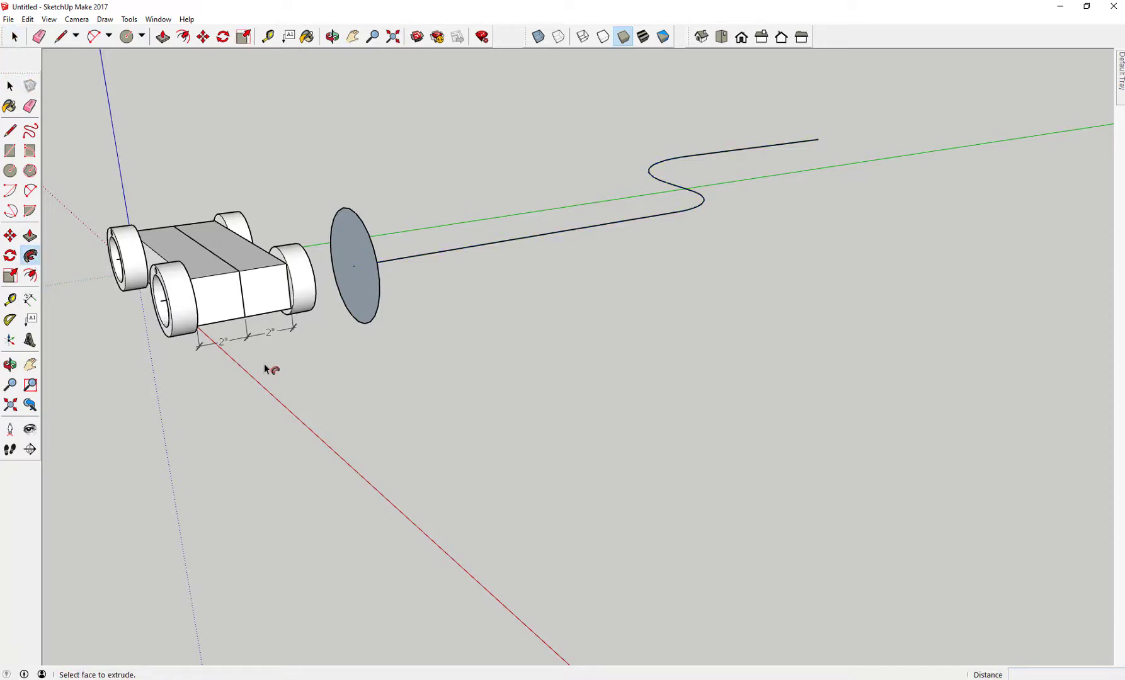
{"action": "left_click", "coordinate": [363, 250]}
{"action": "middle_click_drag", "start_coordinate": [727, 294], "coordinate": [758, 357]}
Try reversing the faces on the side of the tube's first straight section.
{"action": "left_click", "coordinate": [10, 85]}
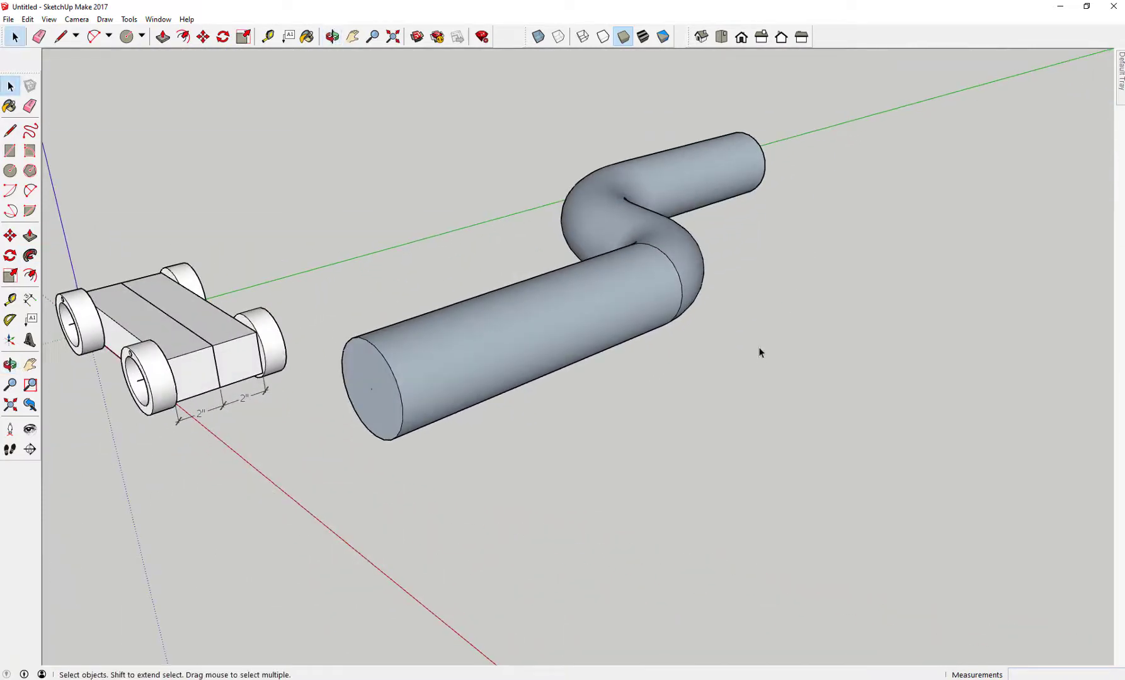
{"action": "left_click", "coordinate": [492, 340]}
{"action": "right_click", "coordinate": [481, 332]}
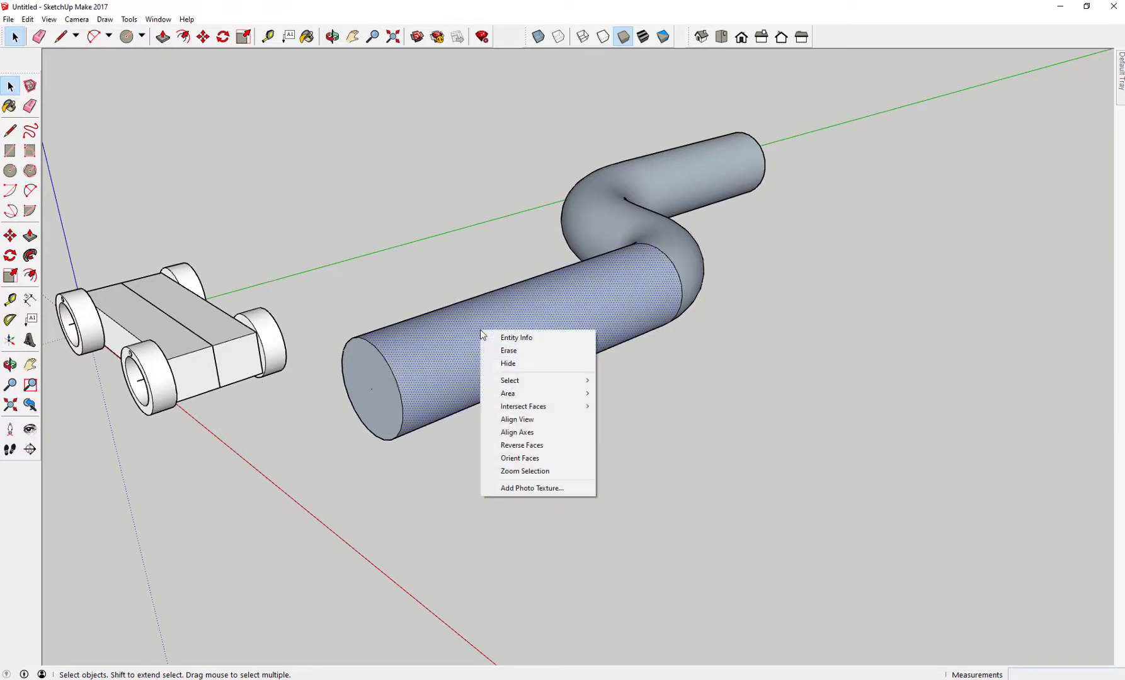
{"action": "left_click", "coordinate": [531, 445]}
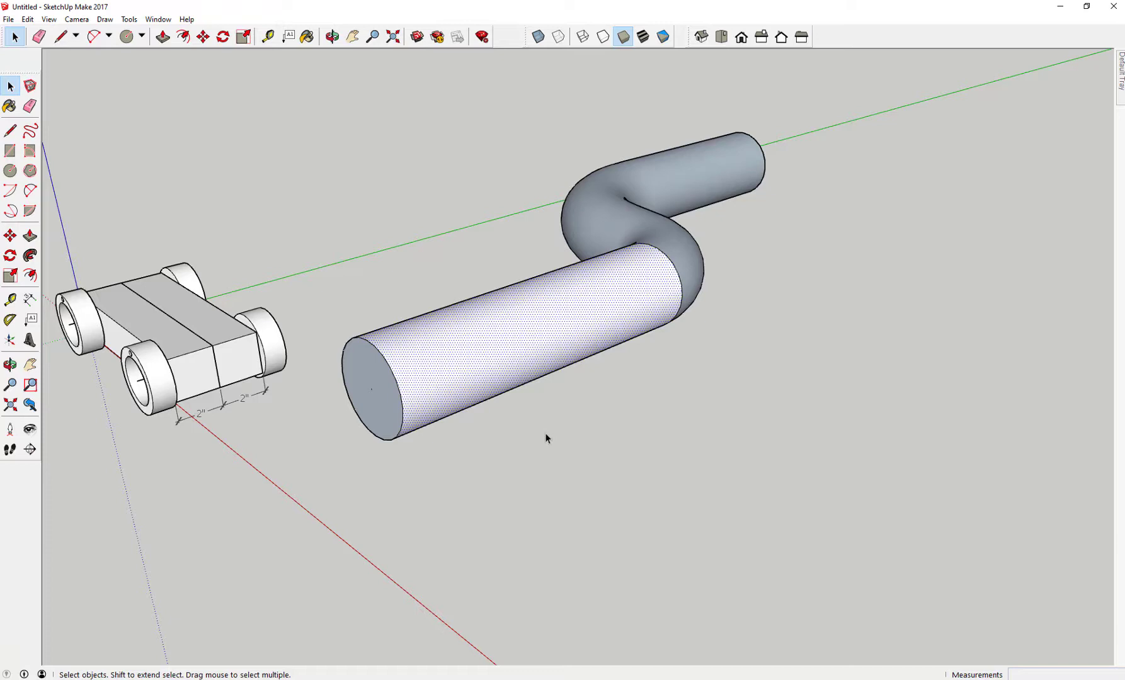
Reverse the circular end face at the start of the tube.
{"action": "right_click", "coordinate": [378, 401]}
{"action": "left_click", "coordinate": [373, 403]}
{"action": "middle_click_drag", "start_coordinate": [501, 456], "coordinate": [866, 280]}
{"action": "left_click_drag", "start_coordinate": [476, 381], "coordinate": [477, 380]}
{"action": "right_click", "coordinate": [604, 294]}
{"action": "left_click", "coordinate": [655, 409]}
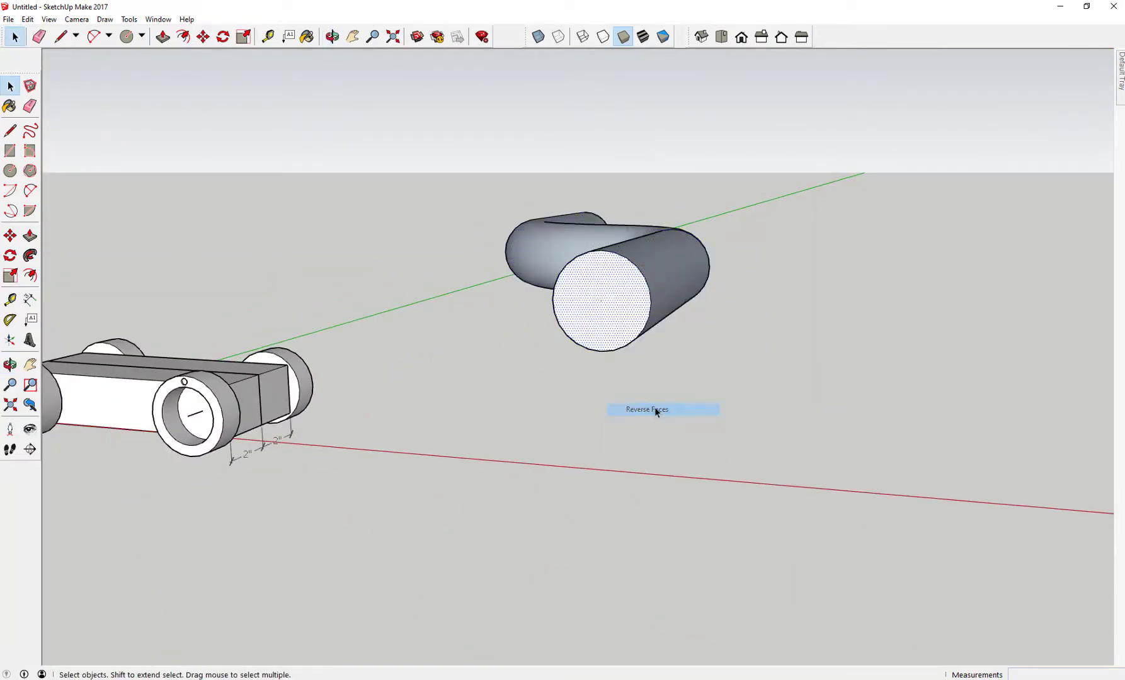
{"action": "middle_click_drag", "start_coordinate": [876, 309], "coordinate": [818, 296]}
Reverse the faces of the tube's first straight section and of its remaining curved and straight part.
{"action": "left_click", "coordinate": [599, 316]}
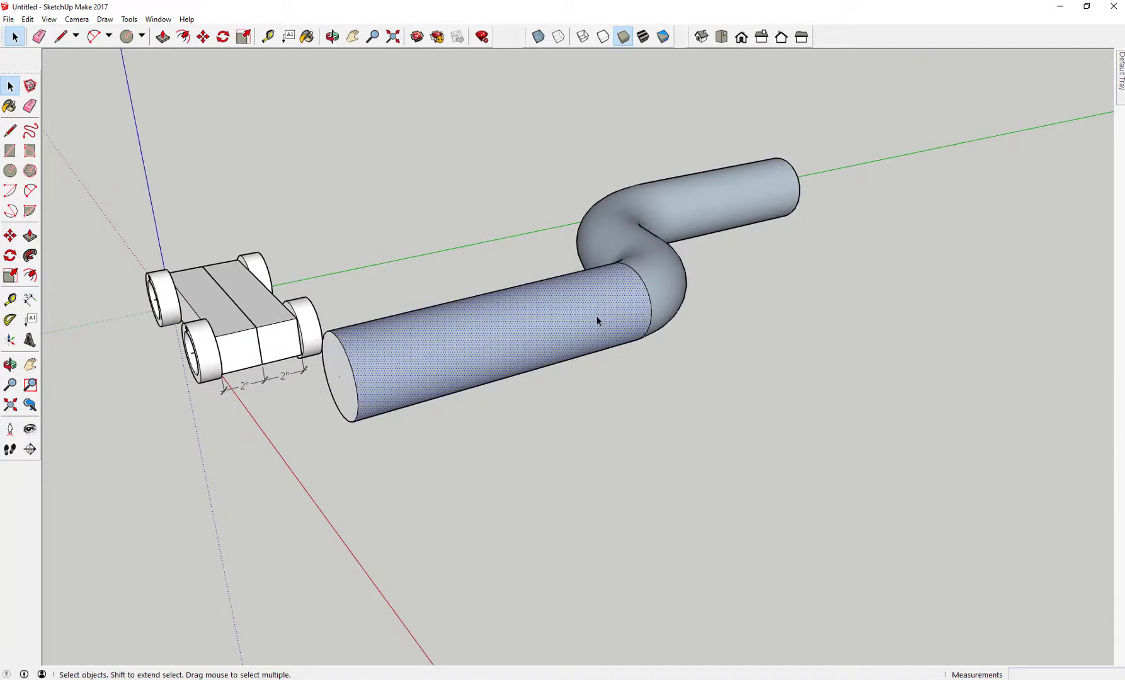
{"action": "right_click", "coordinate": [600, 316]}
{"action": "left_click", "coordinate": [654, 428]}
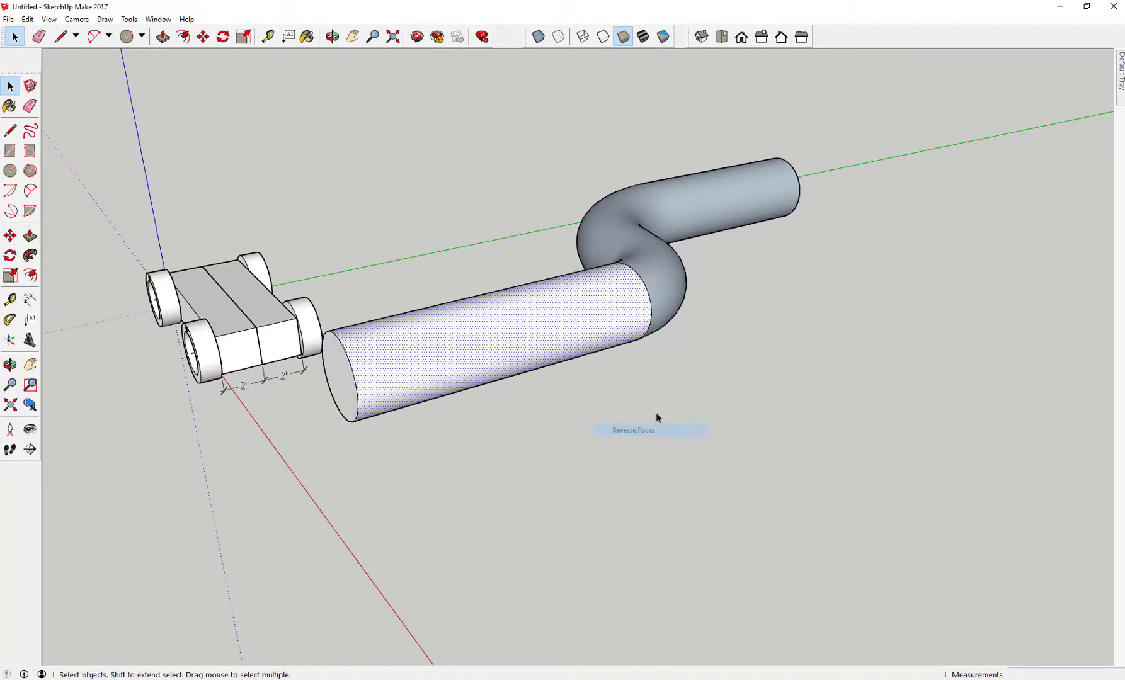
{"action": "right_click", "coordinate": [660, 277]}
{"action": "left_click", "coordinate": [713, 391]}
{"action": "middle_click_drag", "start_coordinate": [712, 390], "coordinate": [568, 413]}
{"action": "left_click", "coordinate": [788, 321]}
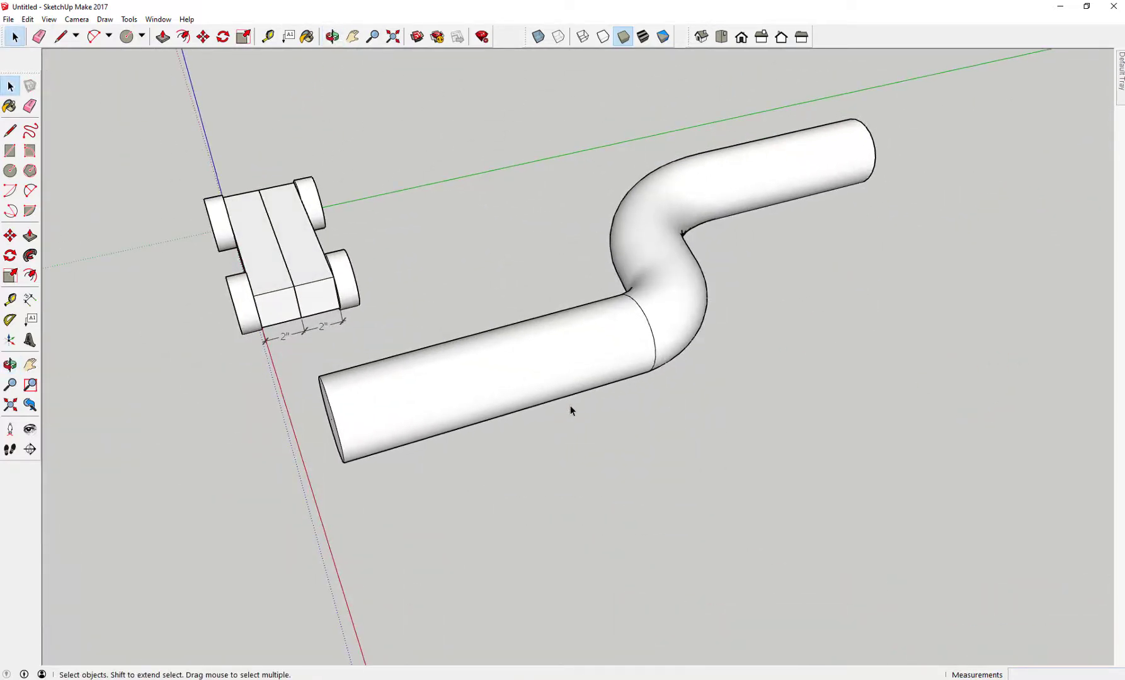
Draw a flat ground circle of about 3 5/16 inch radius beside the red axis and delete its face, keeping the edge.
{"action": "middle_click_drag", "start_coordinate": [486, 361], "coordinate": [735, 266]}
{"action": "scroll", "coordinate": [733, 261], "scroll_direction": "down", "scroll_amount": 6}
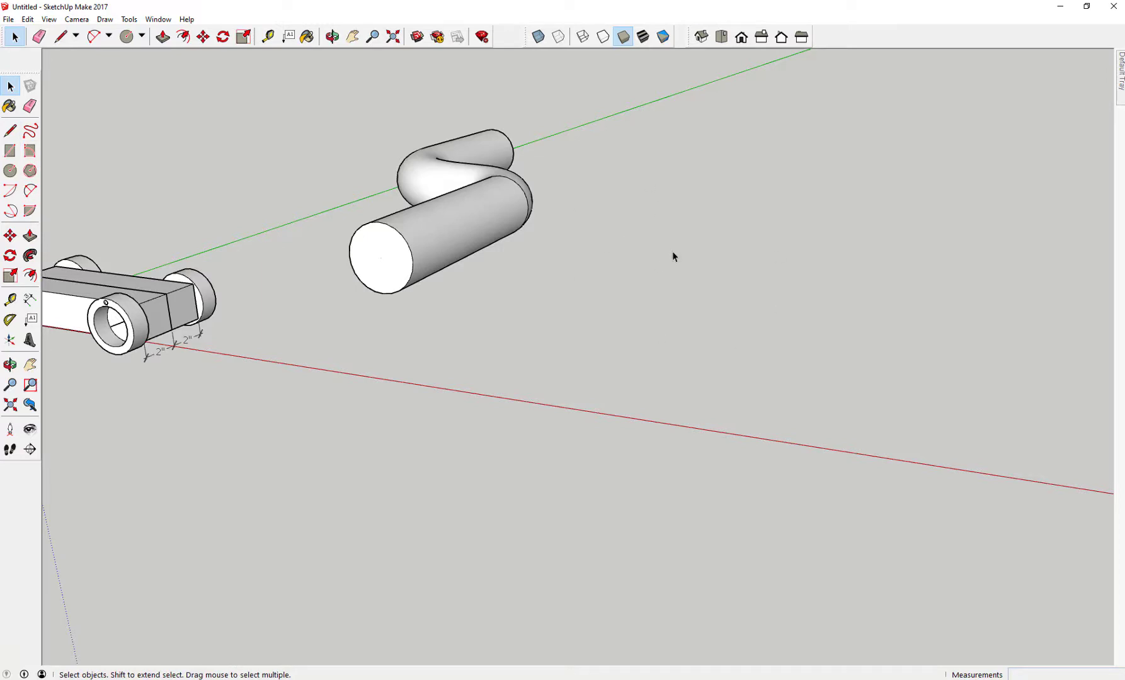
{"action": "left_click", "coordinate": [10, 171]}
{"action": "middle_click_drag", "start_coordinate": [685, 372], "coordinate": [545, 323]}
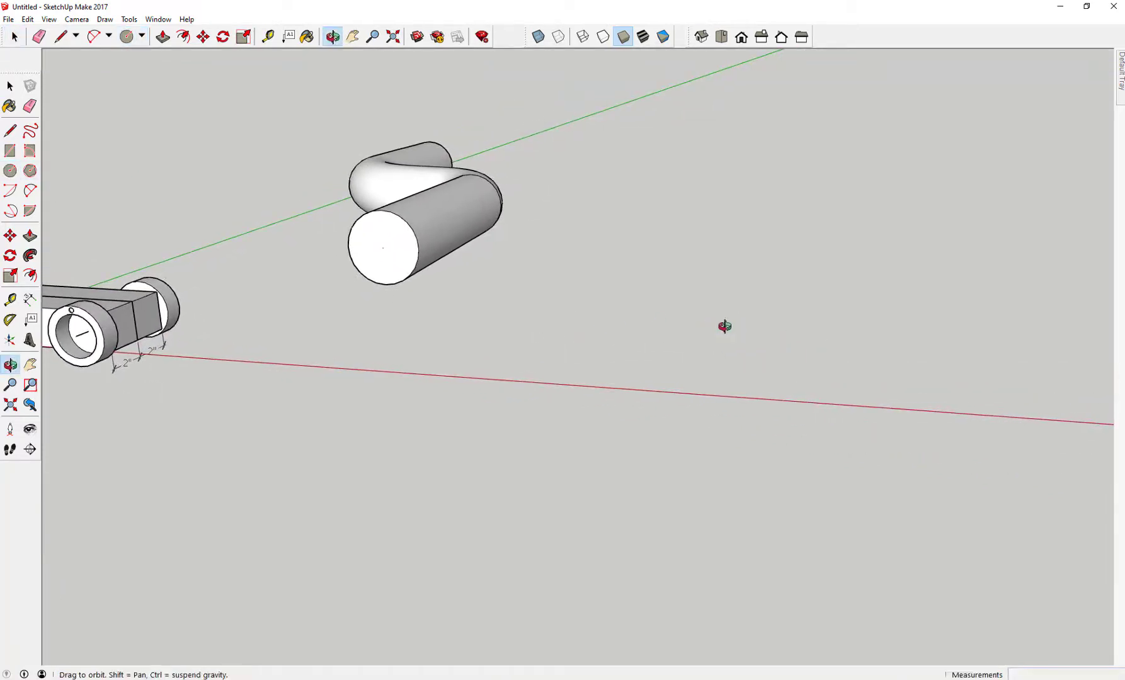
{"action": "middle_click_drag", "start_coordinate": [725, 326], "coordinate": [605, 327]}
{"action": "left_click", "coordinate": [652, 365]}
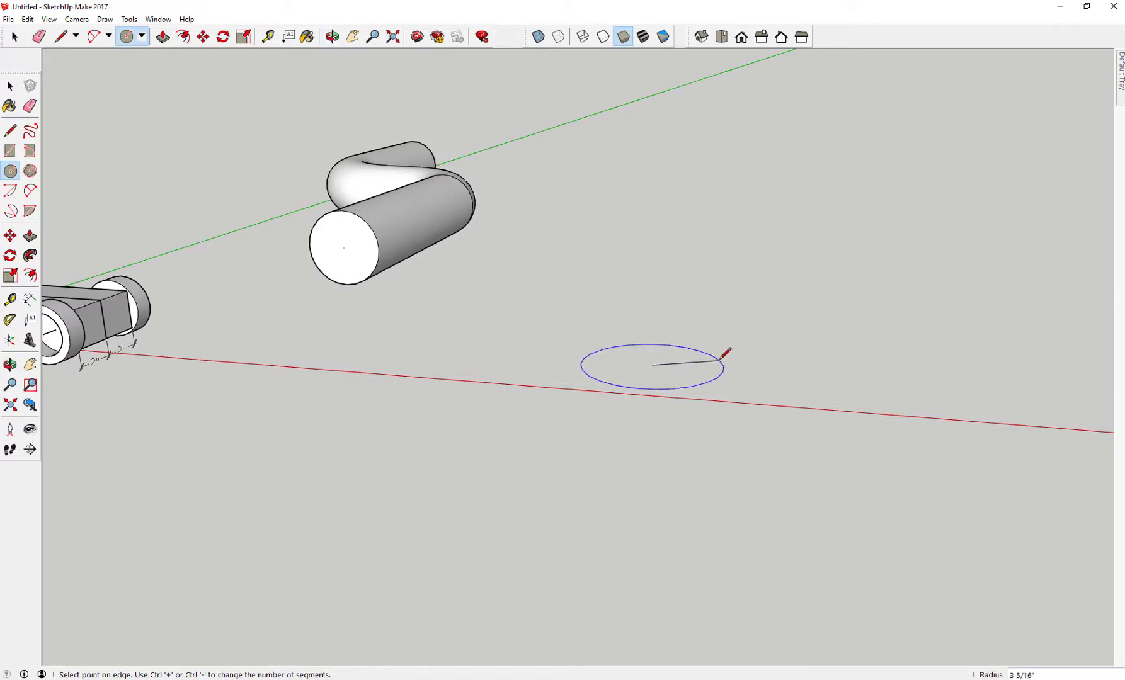
{"action": "left_click", "coordinate": [724, 367]}
{"action": "left_click", "coordinate": [10, 85]}
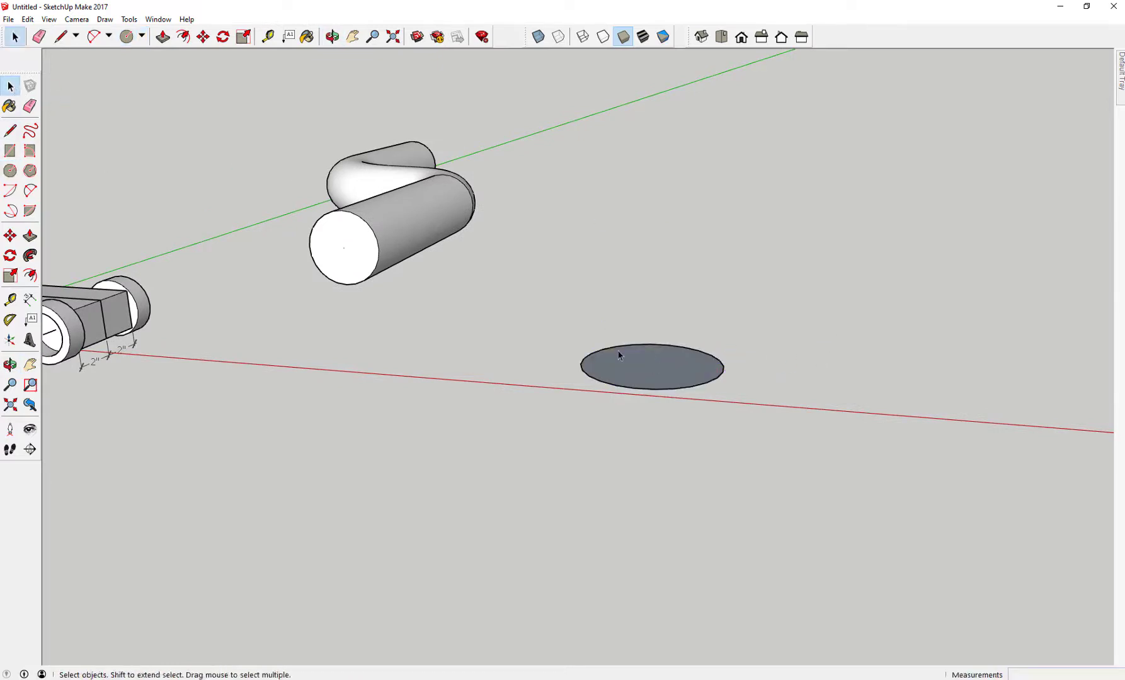
{"action": "key", "text": "Delete"}
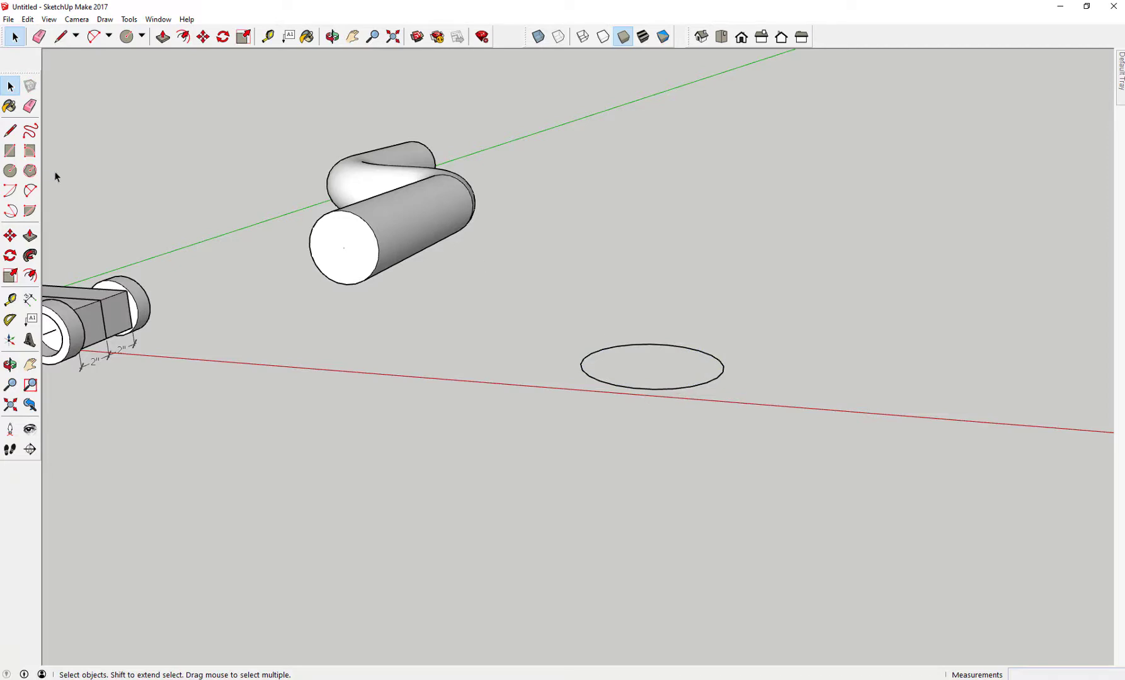
Draw a vertical line from the ground circle's centre up along the blue axis.
{"action": "left_click", "coordinate": [10, 131]}
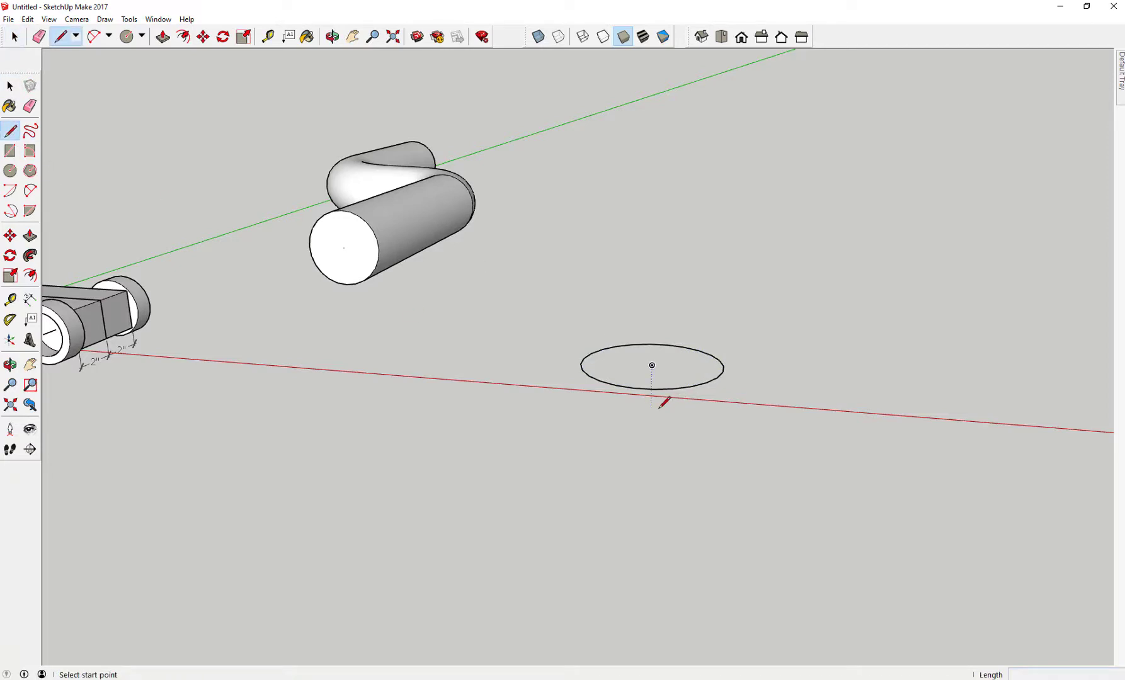
{"action": "left_click", "coordinate": [651, 364]}
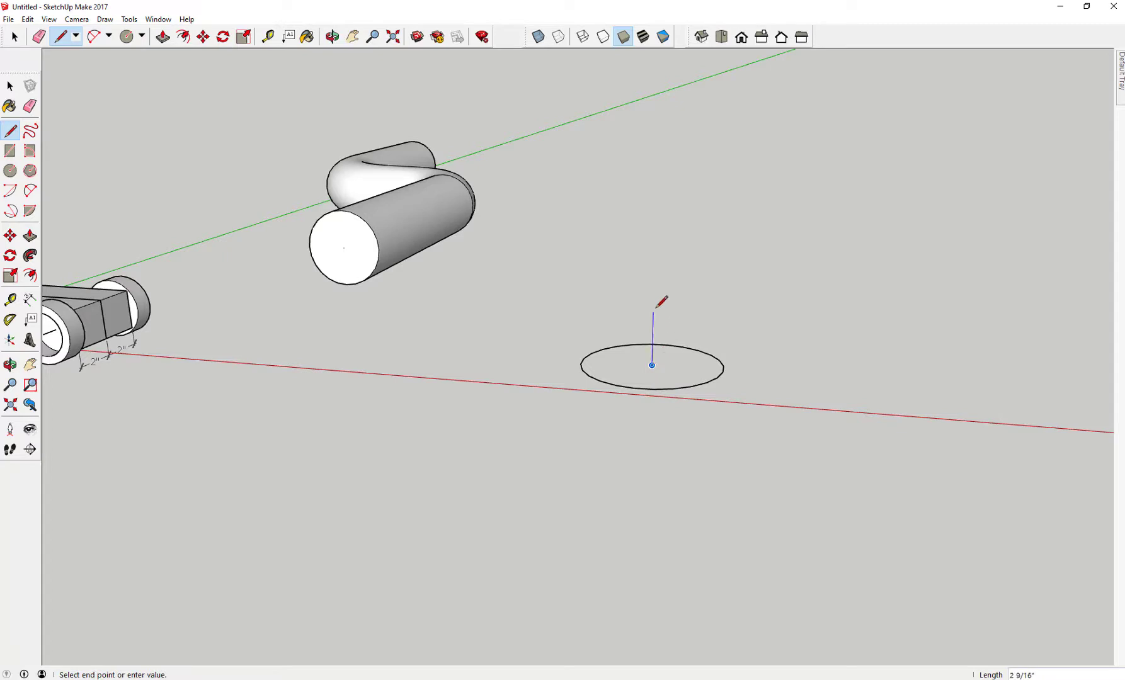
{"action": "left_click", "coordinate": [656, 177]}
Draw an upright circle facing the green axis, centred on the upper end of the vertical line.
{"action": "left_click", "coordinate": [10, 171]}
{"action": "middle_click_drag", "start_coordinate": [690, 194], "coordinate": [684, 110]}
{"action": "left_click", "coordinate": [674, 113]}
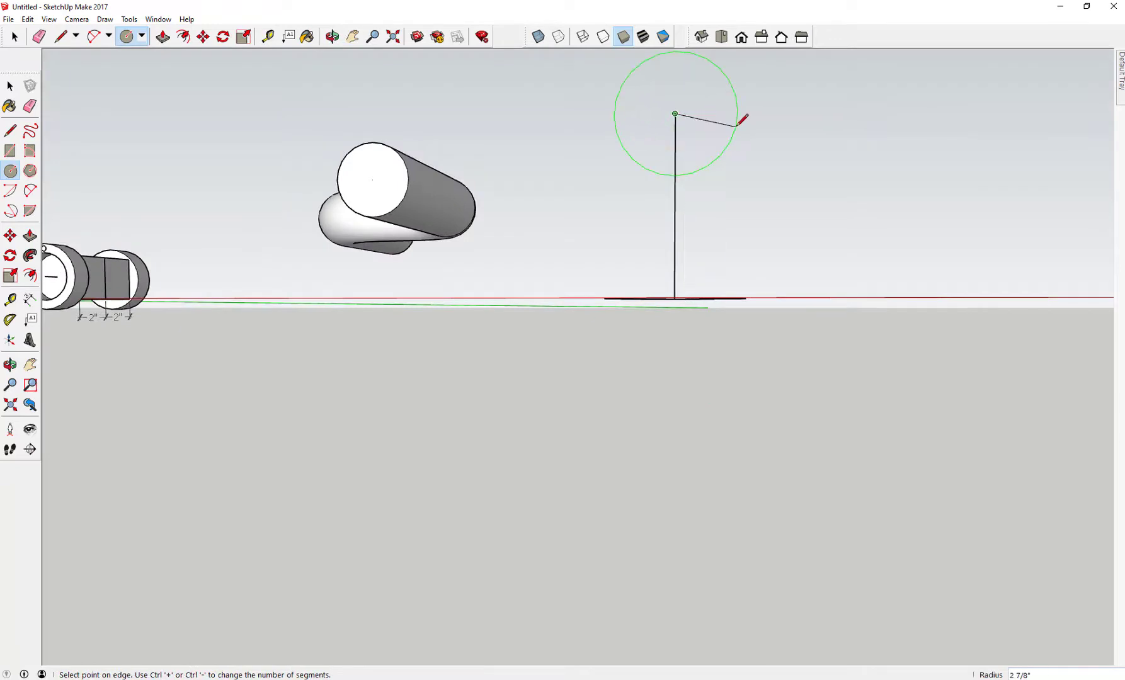
{"action": "left_click", "coordinate": [750, 110]}
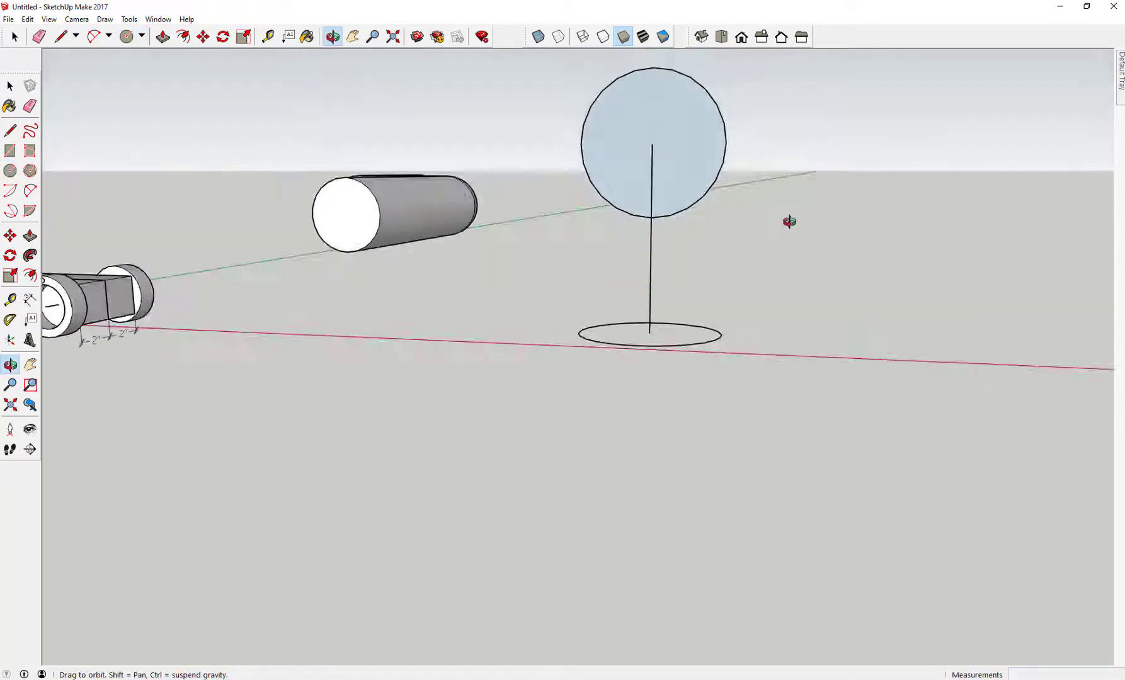
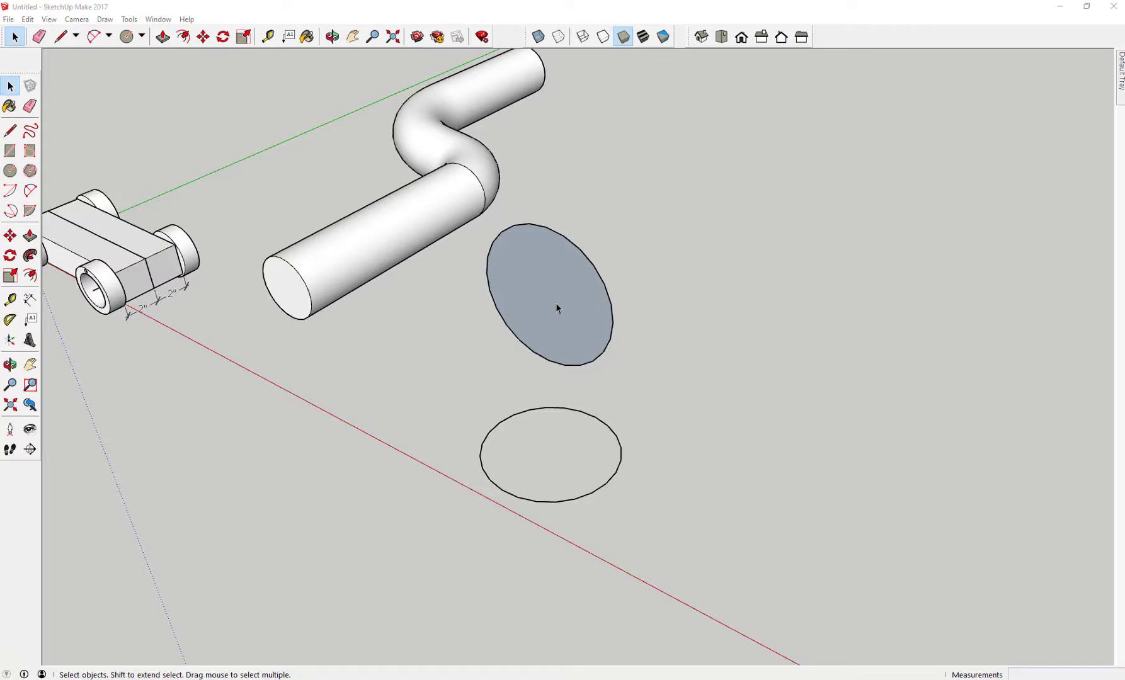
Sweep the upright circle's face around the ground circle with Follow Me to form a sphere.
{"action": "left_click", "coordinate": [600, 424]}
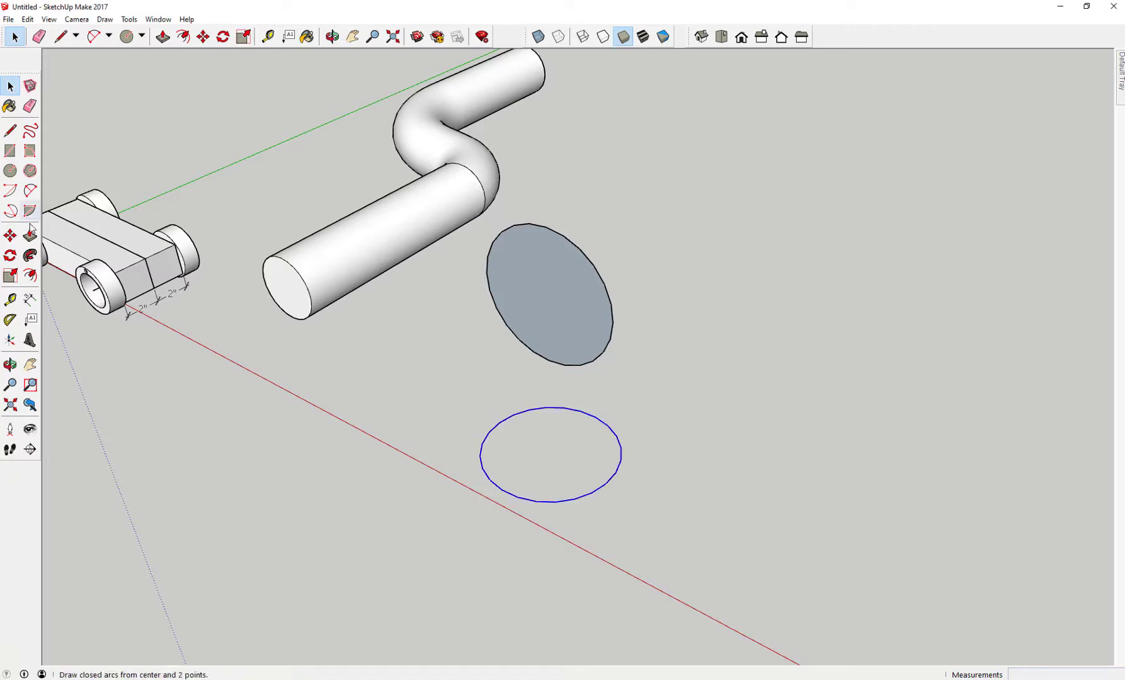
{"action": "left_click", "coordinate": [30, 257]}
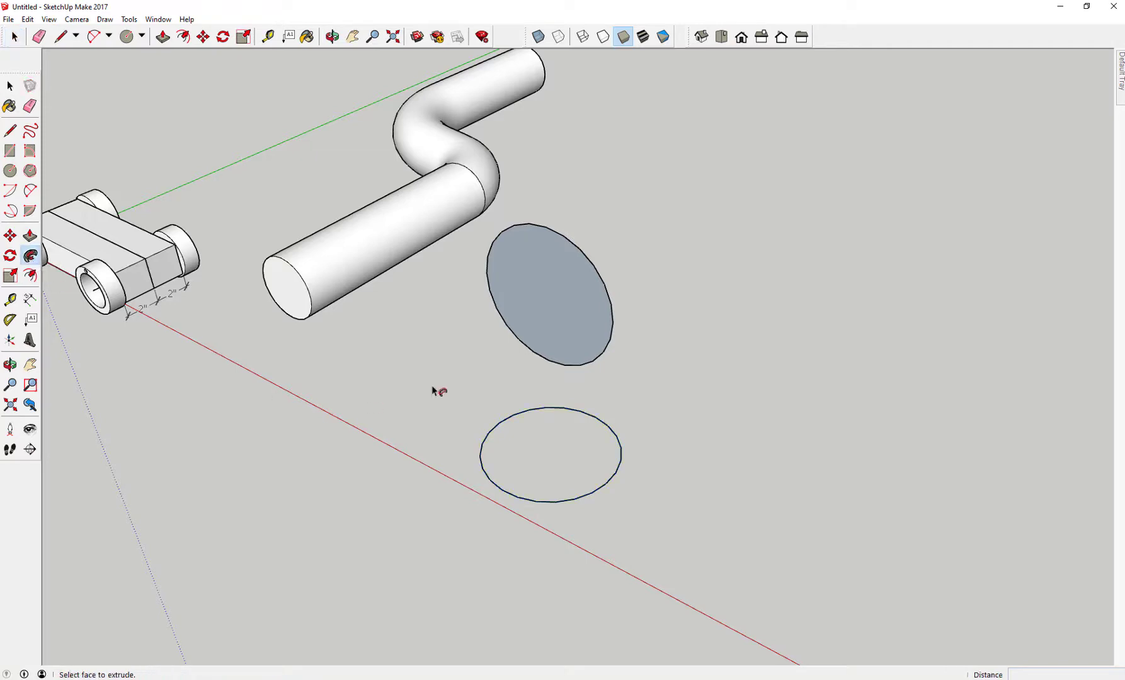
{"action": "left_click", "coordinate": [539, 313]}
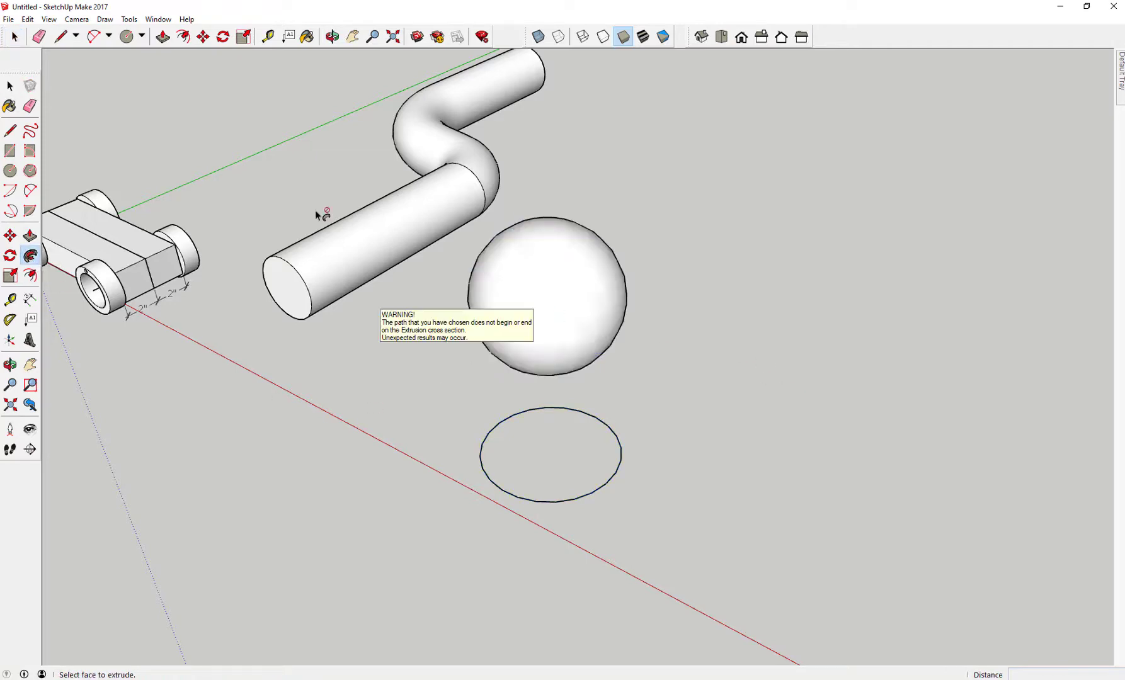
{"action": "left_click", "coordinate": [10, 85]}
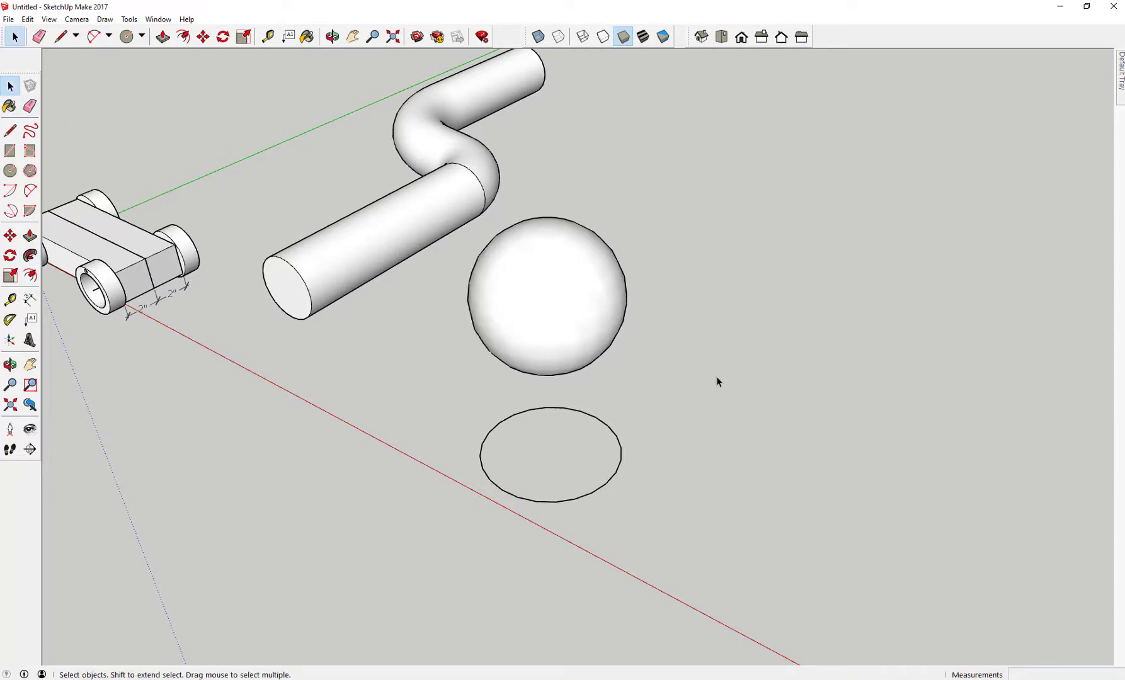
{"action": "middle_click_drag", "start_coordinate": [710, 371], "coordinate": [776, 307]}
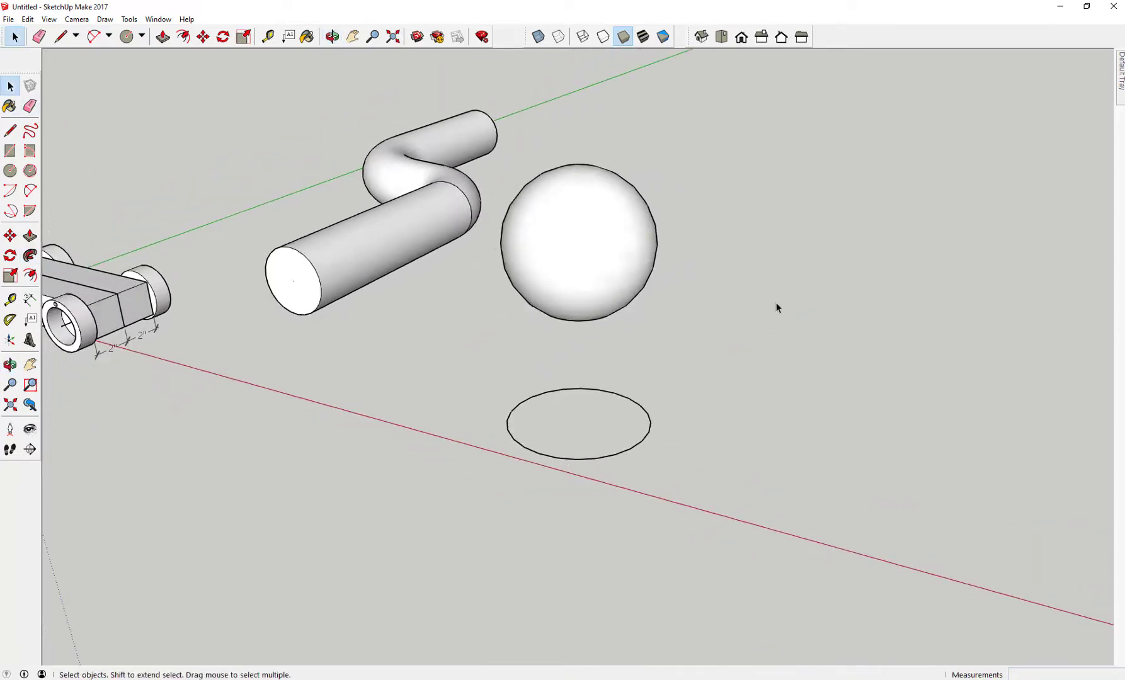
{"action": "middle_click_drag", "start_coordinate": [703, 318], "coordinate": [730, 330]}
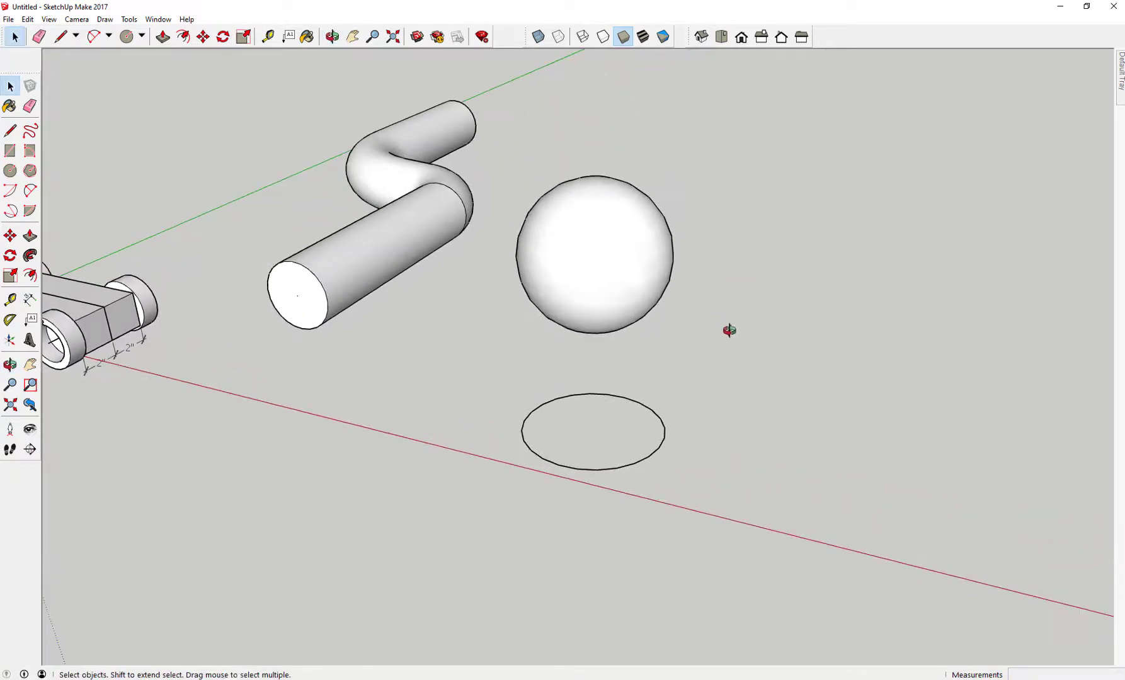
Undo the sphere sweep and the upright circle, keeping only the ground circle.
{"action": "key", "text": "ctrl+z"}
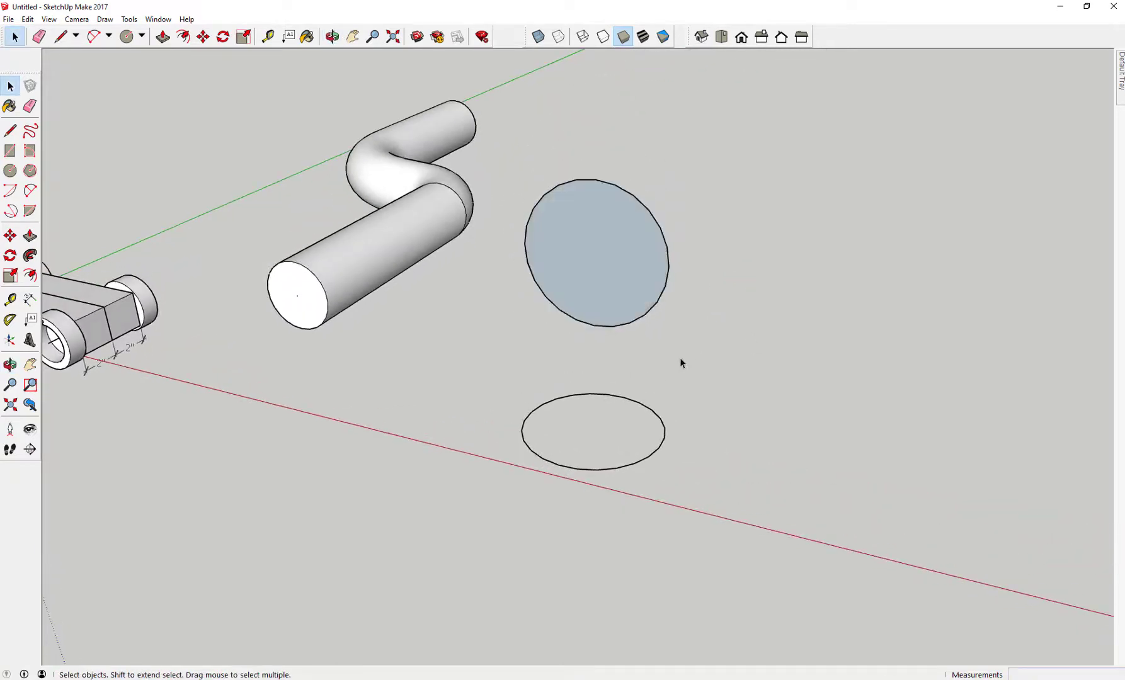
{"action": "key", "text": "ctrl+z"}
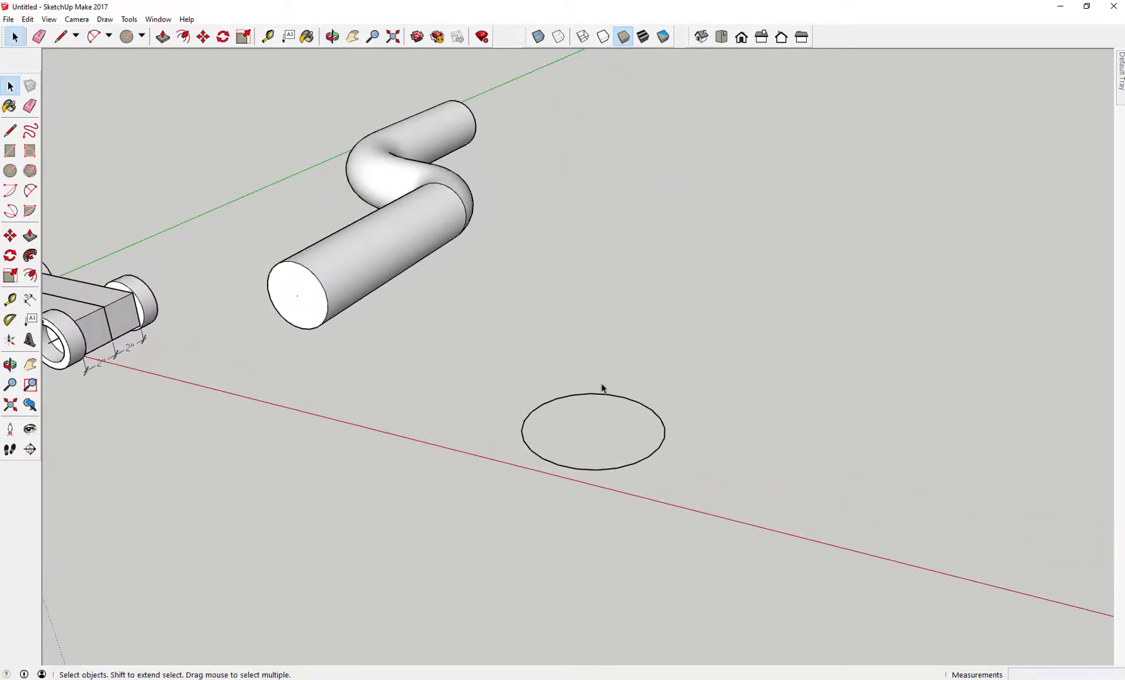
Draw a vertical guide line about 8" long from the ground circle's centre up along the blue axis.
{"action": "left_click", "coordinate": [10, 131]}
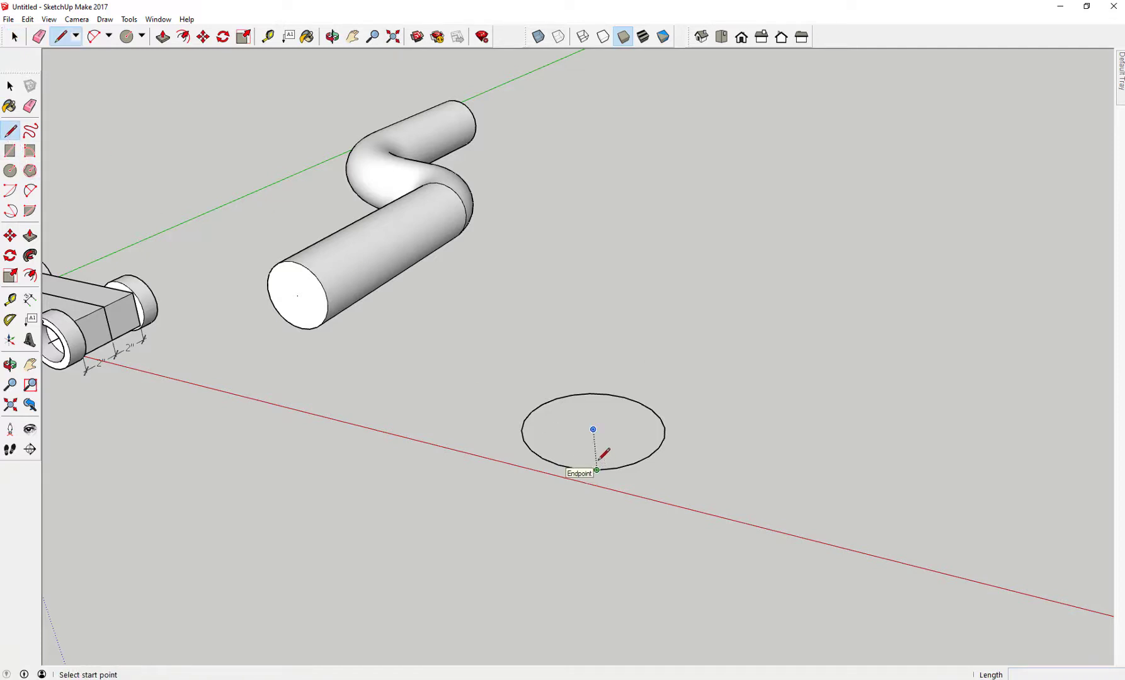
{"action": "left_click", "coordinate": [593, 429]}
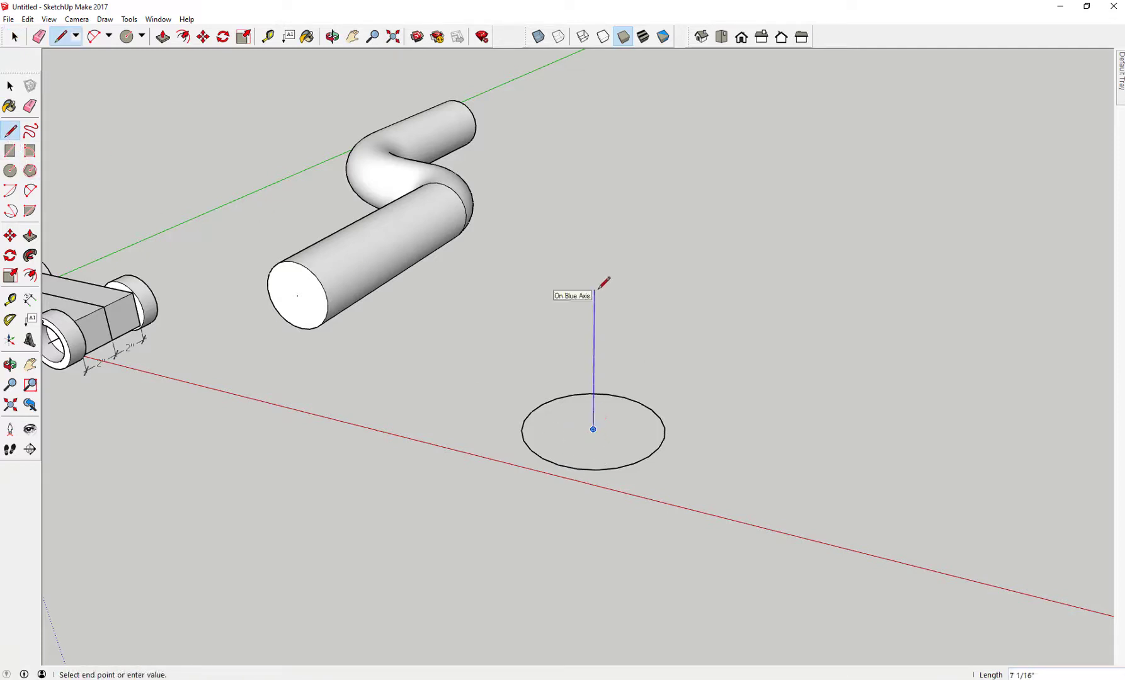
{"action": "left_click", "coordinate": [595, 193]}
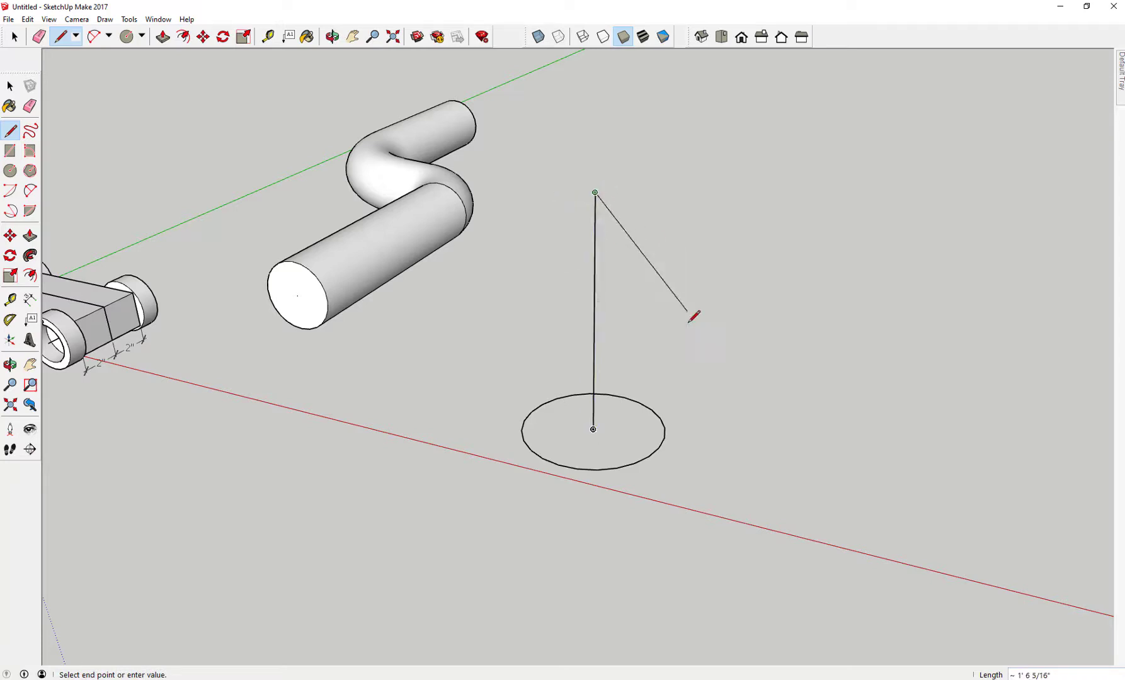
{"action": "key", "text": "Escape"}
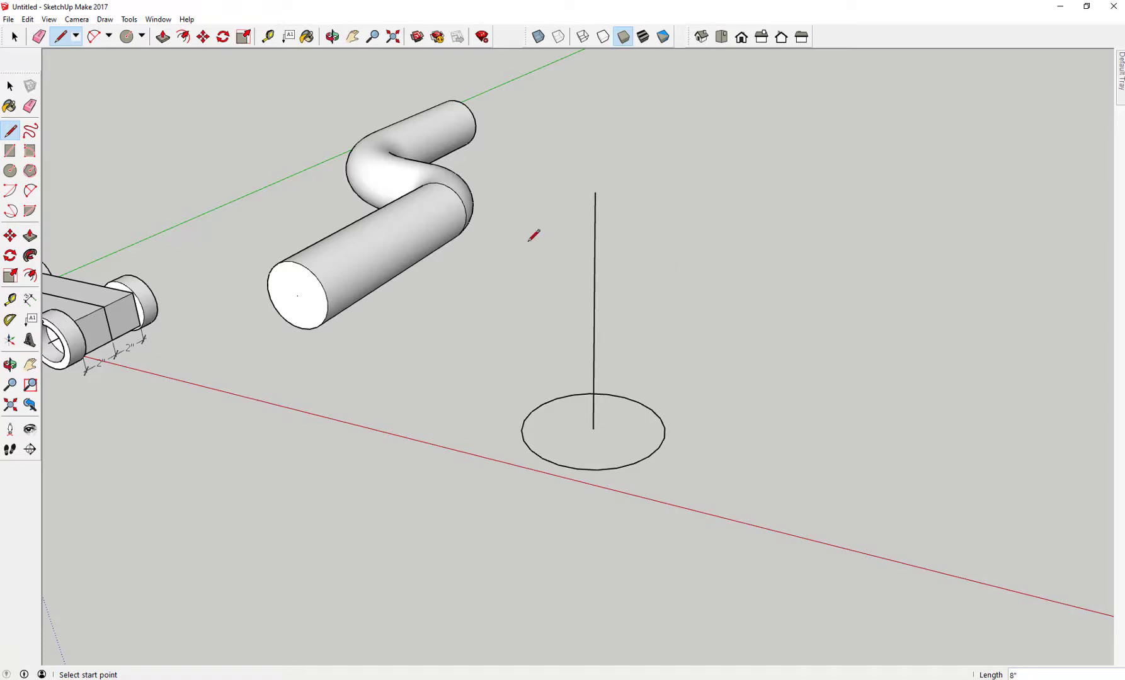
Draw an upright circle facing the red axis, centred on the upper end of the guide line.
{"action": "left_click", "coordinate": [10, 365]}
{"action": "left_click_drag", "start_coordinate": [594, 236], "coordinate": [661, 90]}
{"action": "key", "text": "c"}
{"action": "middle_click_drag", "start_coordinate": [657, 87], "coordinate": [389, 113]}
{"action": "left_click", "coordinate": [390, 114]}
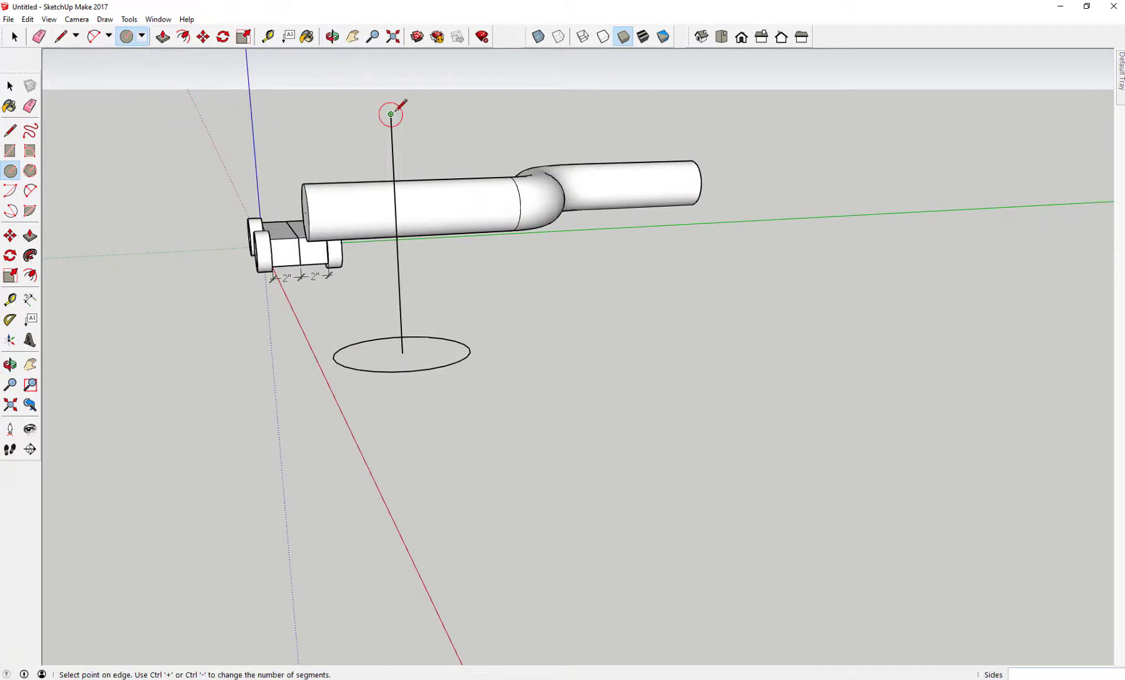
{"action": "left_click", "coordinate": [471, 99]}
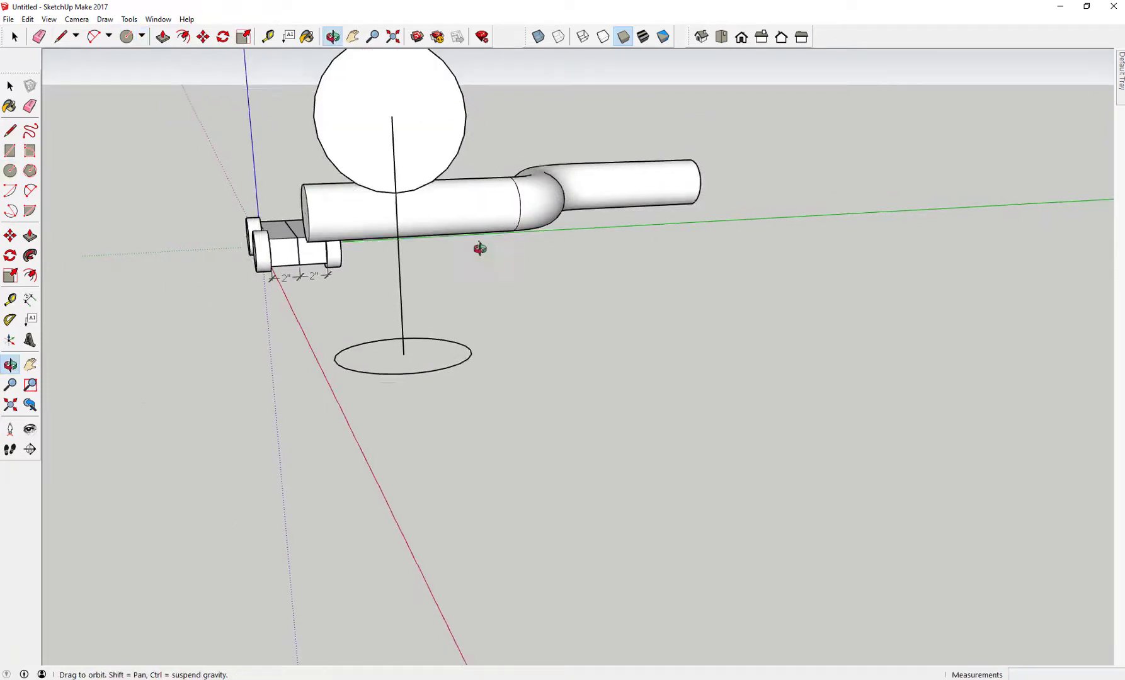
Delete both segments of the vertical guide line between the upright circle and the ground circle.
{"action": "middle_click_drag", "start_coordinate": [477, 252], "coordinate": [756, 314]}
{"action": "key", "text": "space"}
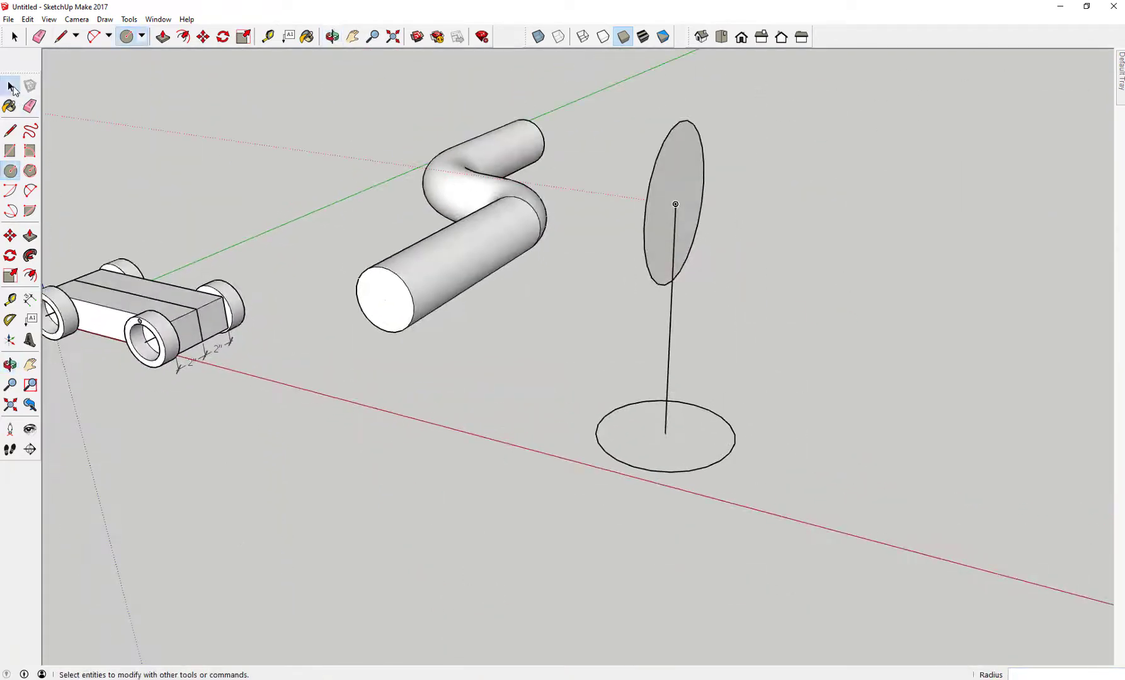
{"action": "middle_click_drag", "start_coordinate": [466, 214], "coordinate": [578, 252]}
{"action": "left_click", "coordinate": [583, 258]}
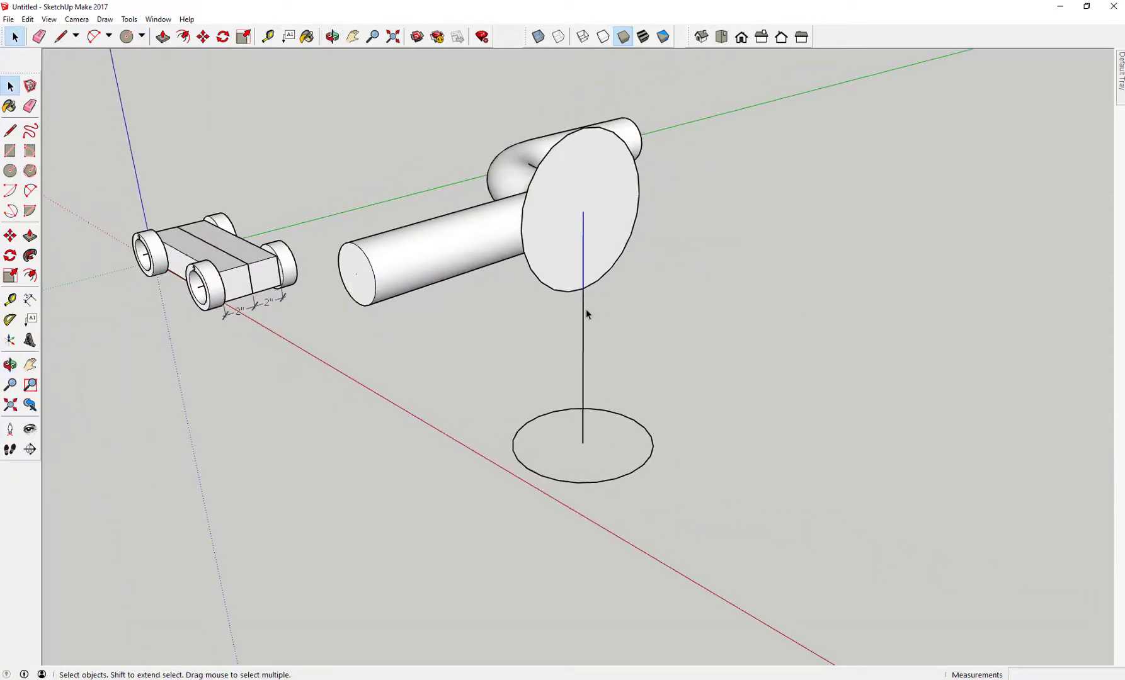
{"action": "key", "text": "Delete"}
{"action": "left_click", "coordinate": [583, 315]}
{"action": "key", "text": "Delete"}
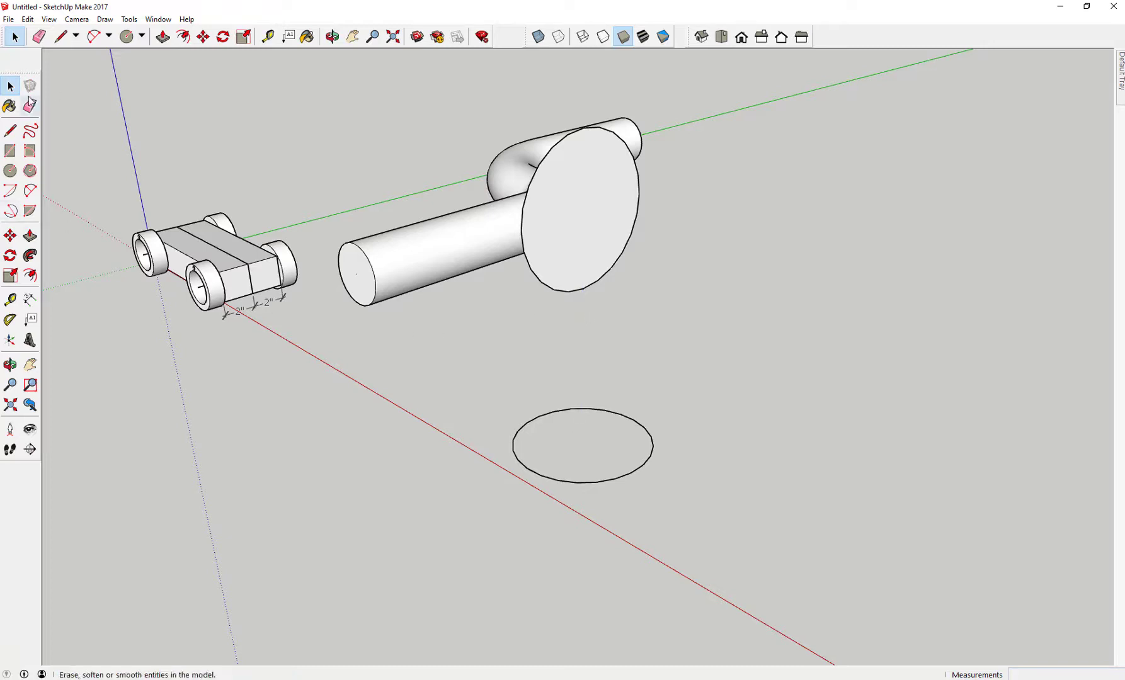
Sweep the upright circle's face around the ground circle with Follow Me to form a sphere.
{"action": "left_click", "coordinate": [537, 478]}
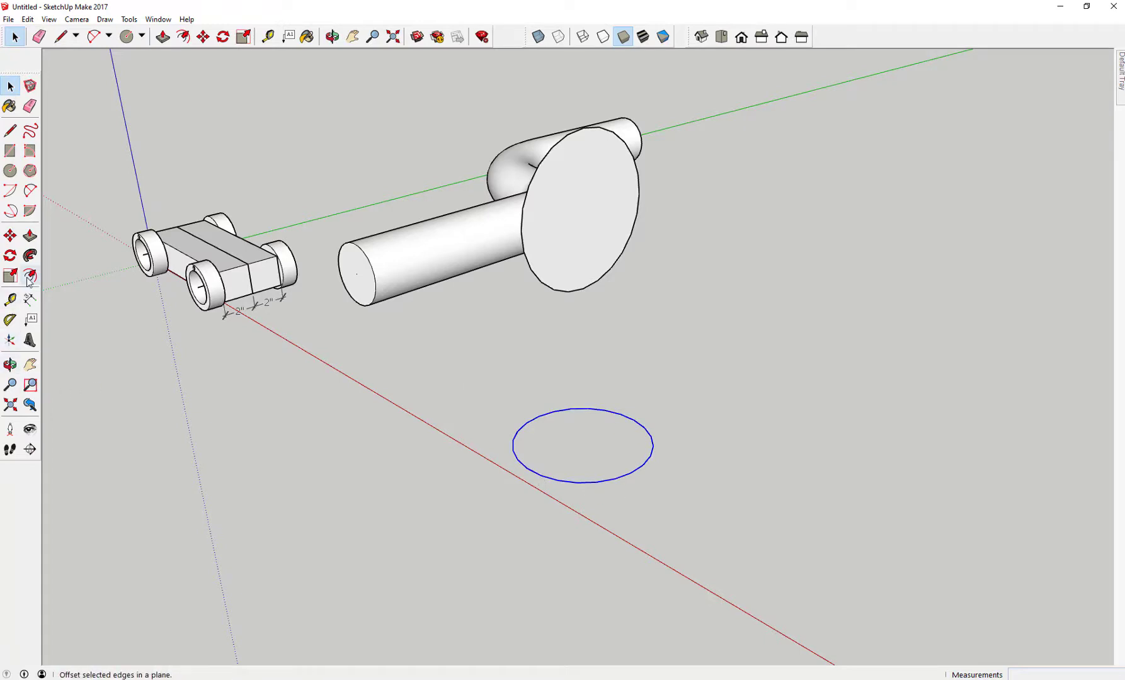
{"action": "left_click", "coordinate": [30, 257]}
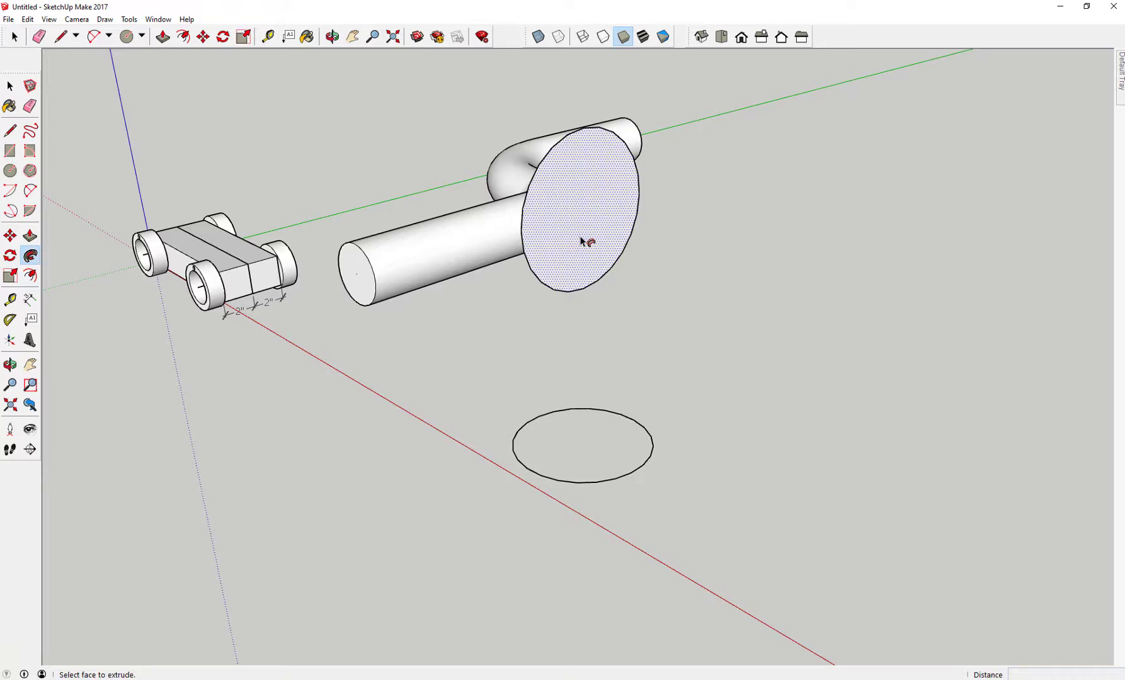
{"action": "left_click", "coordinate": [582, 242]}
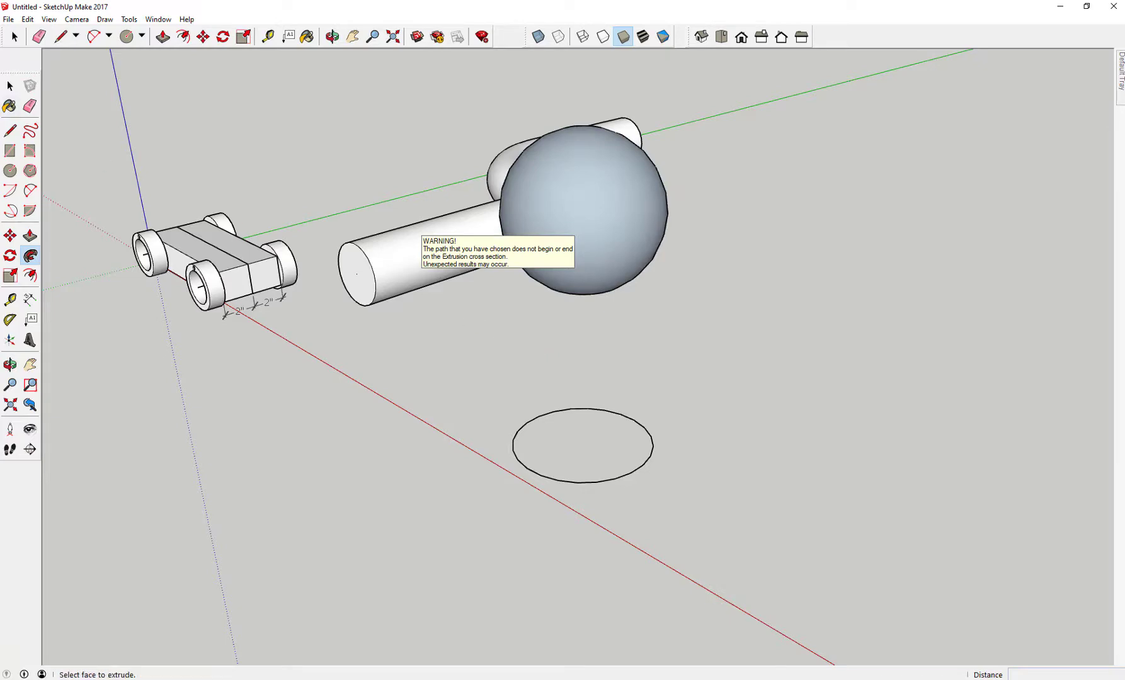
{"action": "key", "text": "space"}
{"action": "key", "text": "o"}
{"action": "left_click_drag", "start_coordinate": [575, 339], "coordinate": [630, 208]}
Reverse the faces of the sphere so its white front side points outward.
{"action": "key", "text": "space"}
{"action": "left_click", "coordinate": [653, 196]}
{"action": "right_click", "coordinate": [672, 208]}
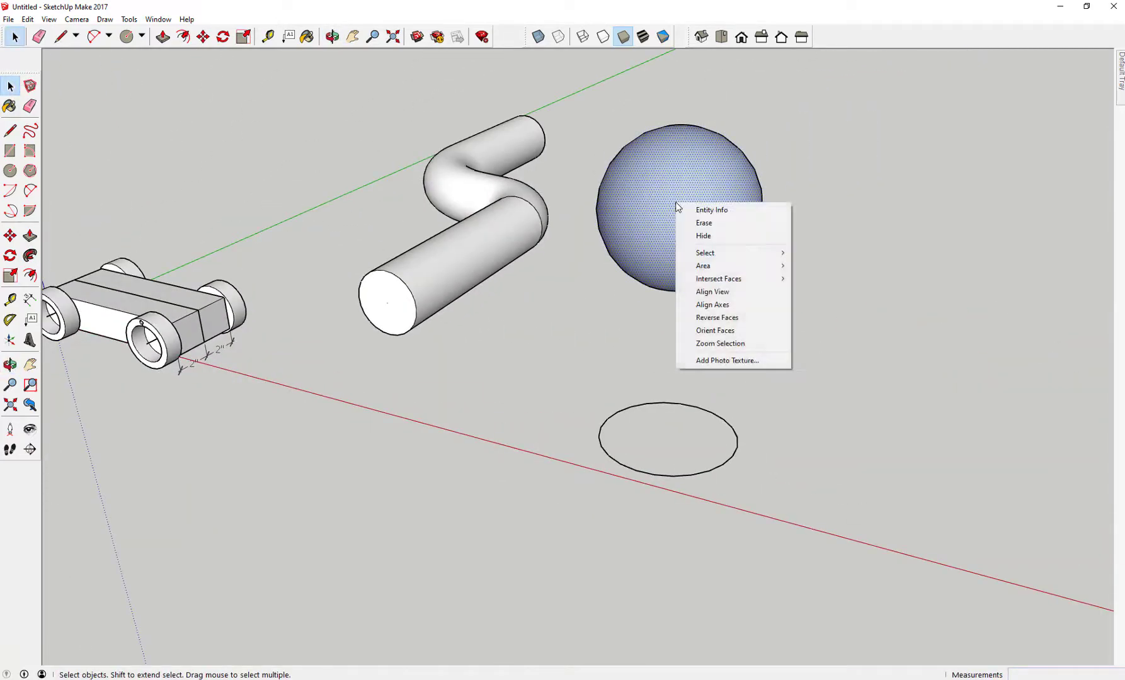
{"action": "left_click", "coordinate": [714, 318]}
{"action": "left_click", "coordinate": [835, 296]}
{"action": "key", "text": "o"}
{"action": "left_click_drag", "start_coordinate": [835, 296], "coordinate": [803, 296]}
{"action": "key", "text": "space"}
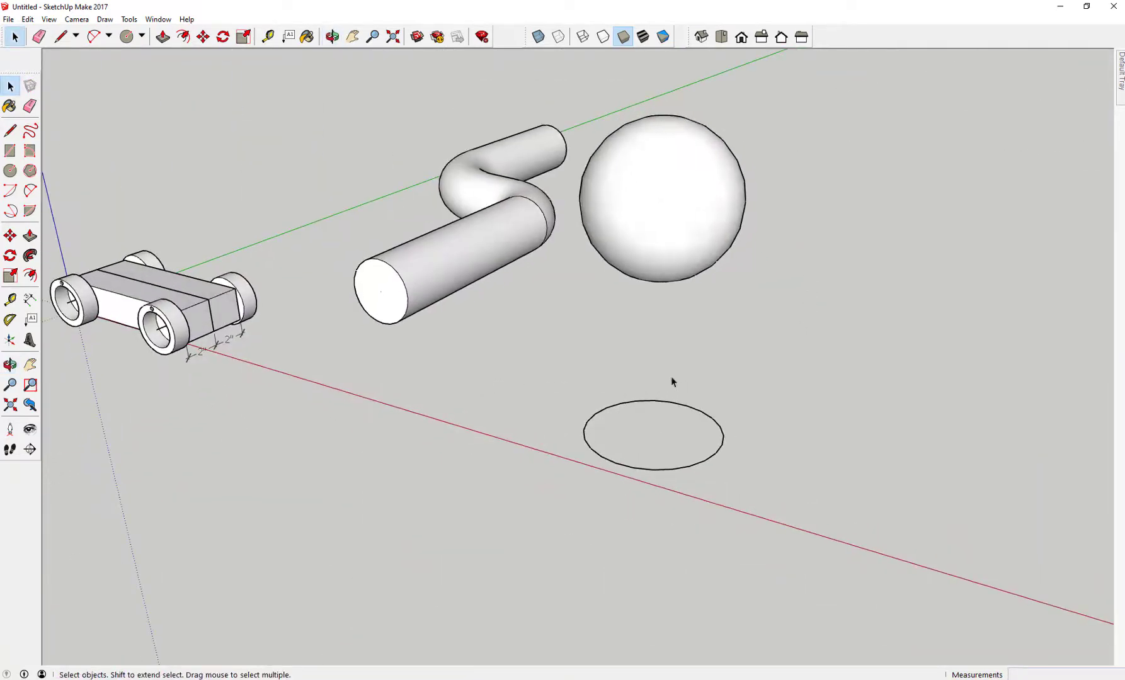
Delete the ground circle used as the sweep path below the sphere.
{"action": "left_click", "coordinate": [646, 402]}
{"action": "key", "text": "Delete"}
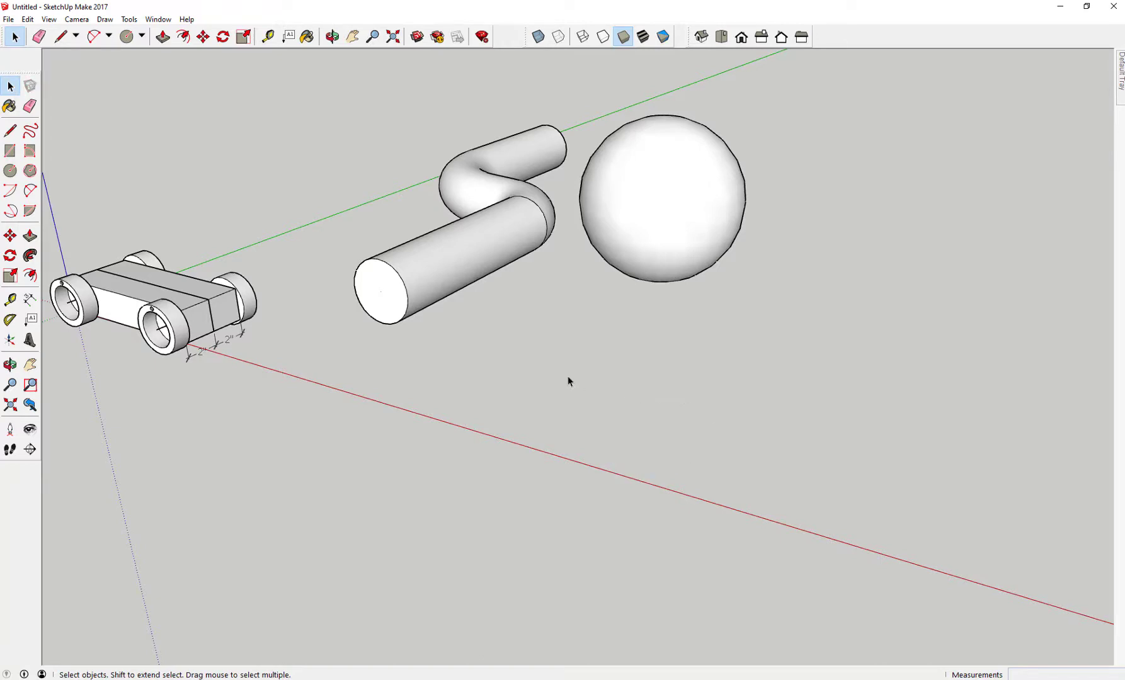
{"action": "middle_click_drag", "start_coordinate": [690, 374], "coordinate": [711, 392]}
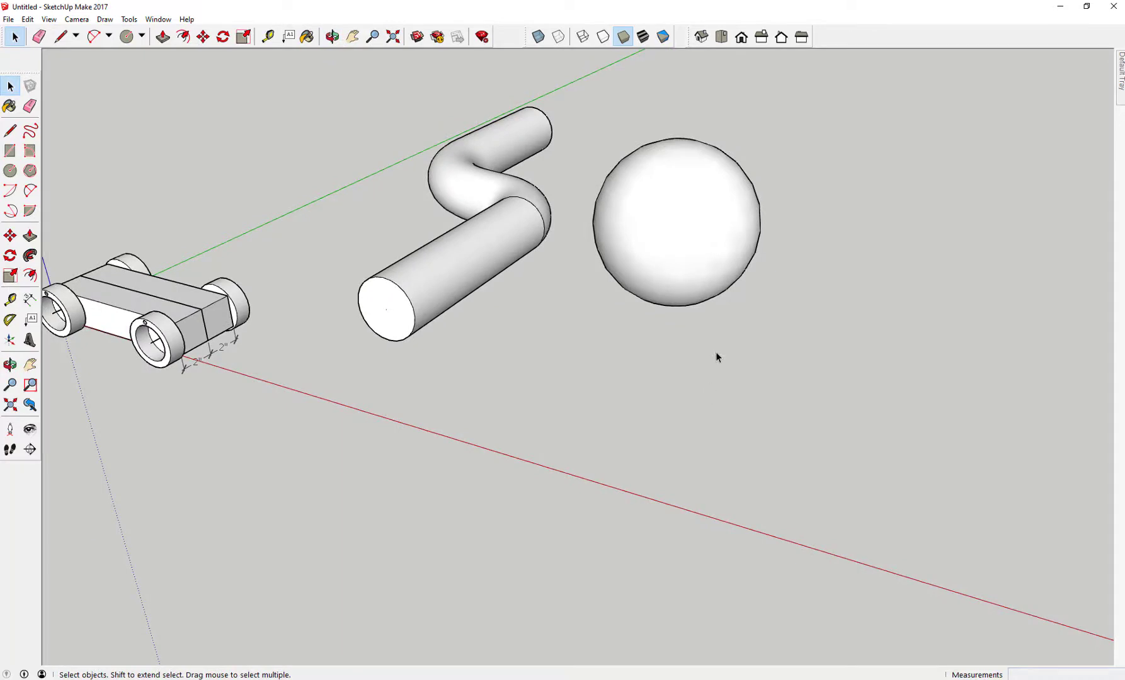
Copy the whole sphere about 9 11/16" along the red axis, away from the tube.
{"action": "middle_click_drag", "start_coordinate": [655, 296], "coordinate": [710, 309]}
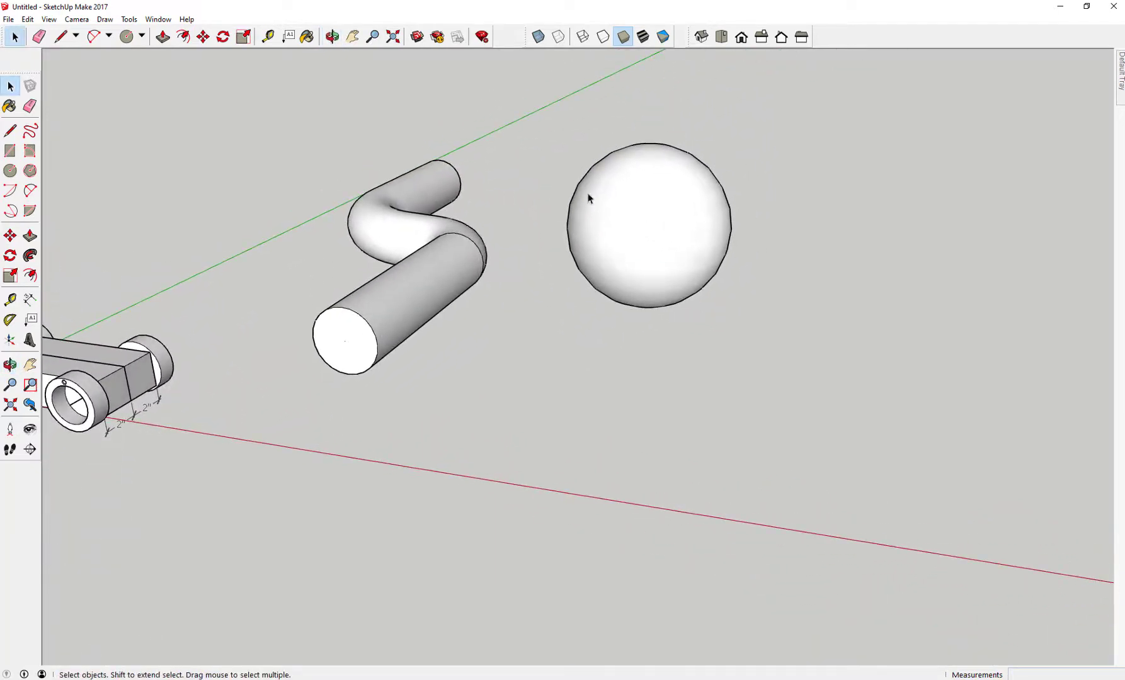
{"action": "left_click_drag", "start_coordinate": [550, 138], "coordinate": [752, 329]}
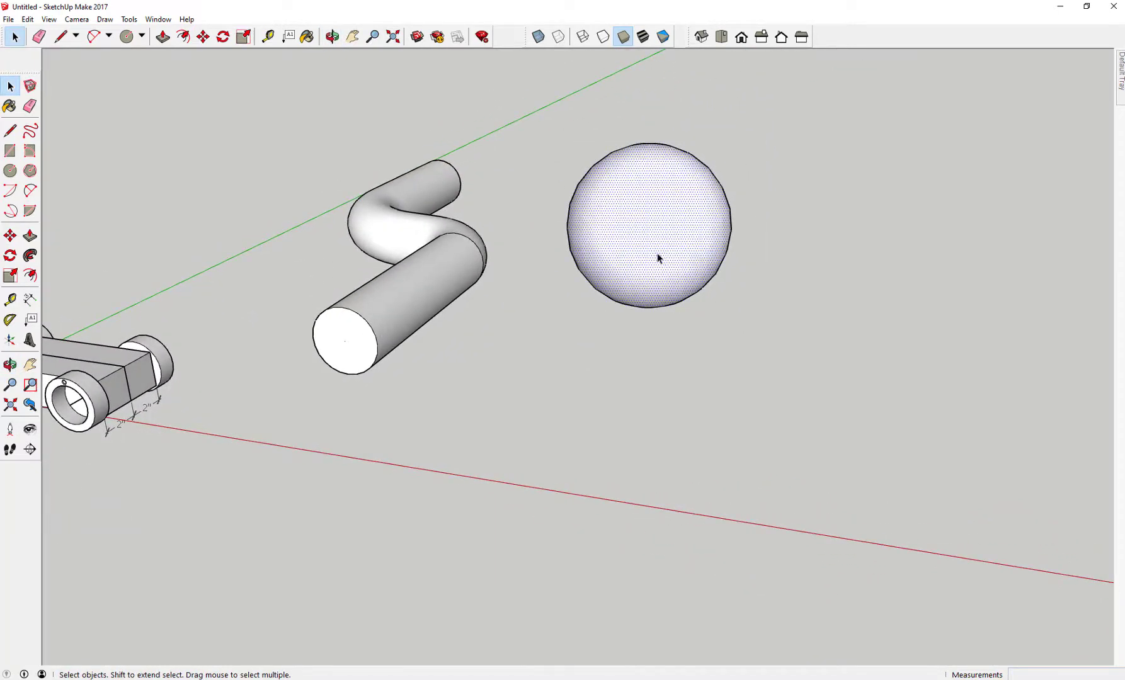
{"action": "left_click", "coordinate": [10, 235]}
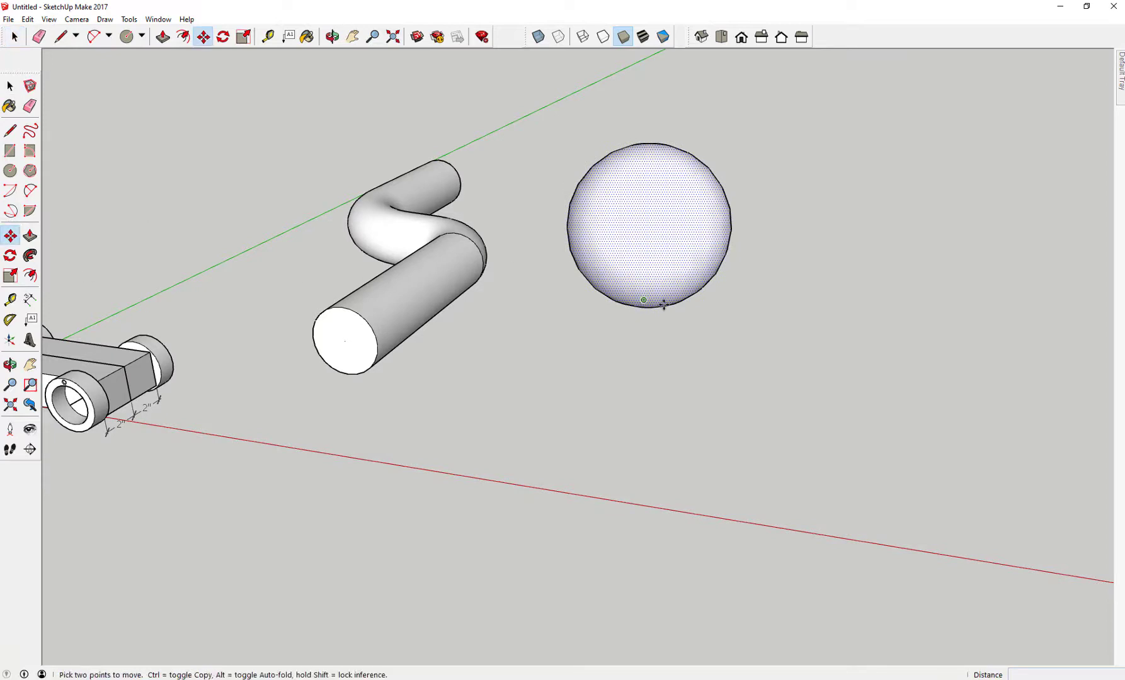
{"action": "left_click", "coordinate": [669, 271]}
{"action": "key", "text": "ctrl"}
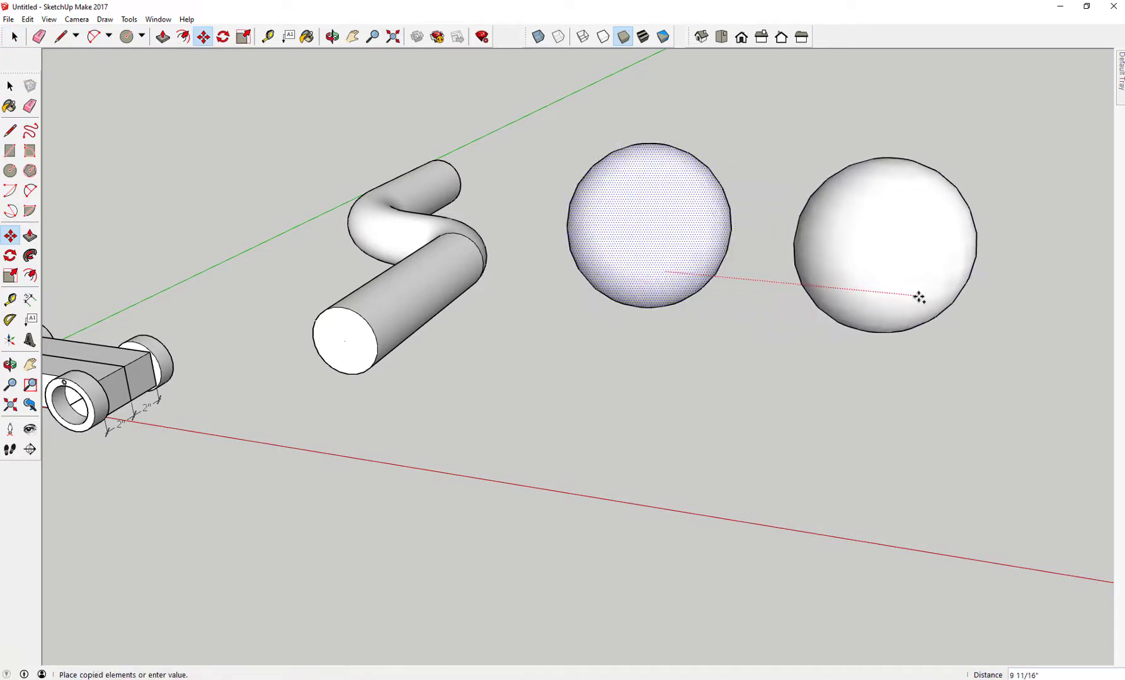
{"action": "left_click", "coordinate": [918, 297]}
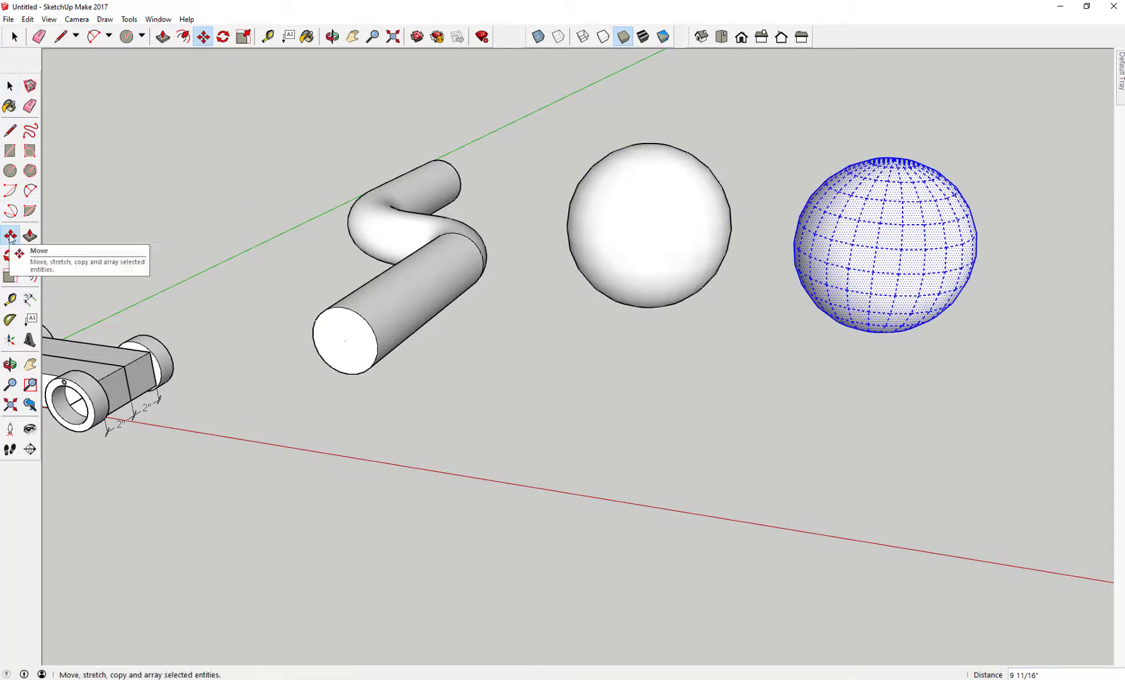
Move the copied sphere about 6" back along the red axis so it overlaps the original sphere.
{"action": "left_click", "coordinate": [906, 278]}
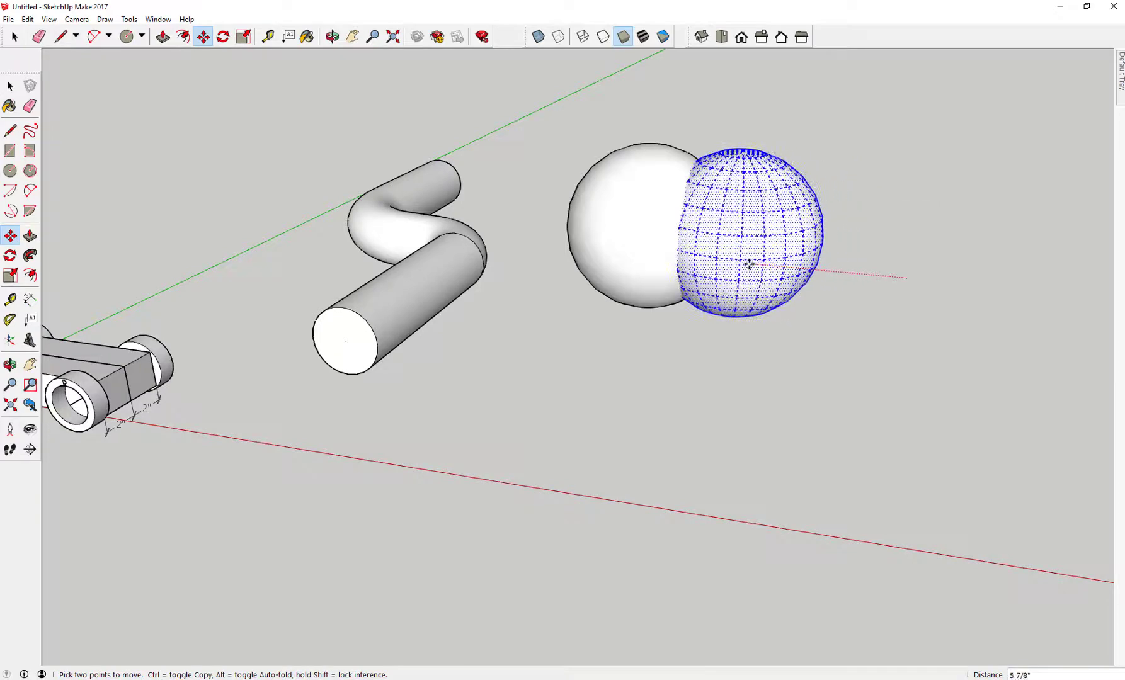
{"action": "left_click", "coordinate": [744, 262]}
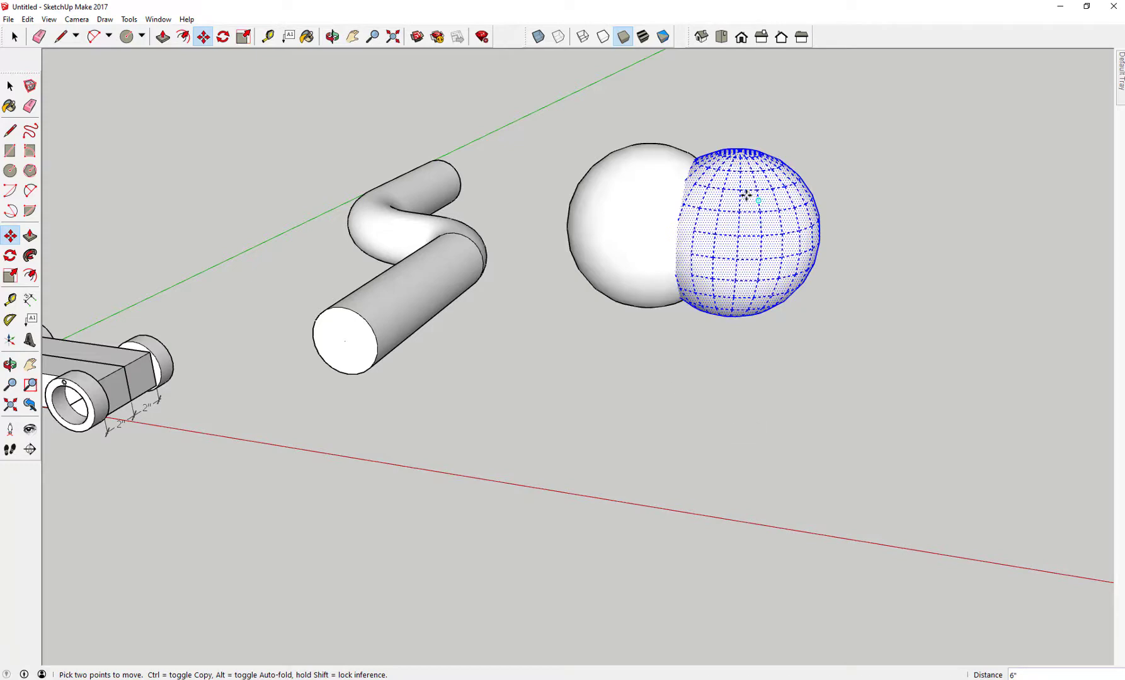
{"action": "scroll", "coordinate": [700, 234], "scroll_direction": "up", "scroll_amount": 5}
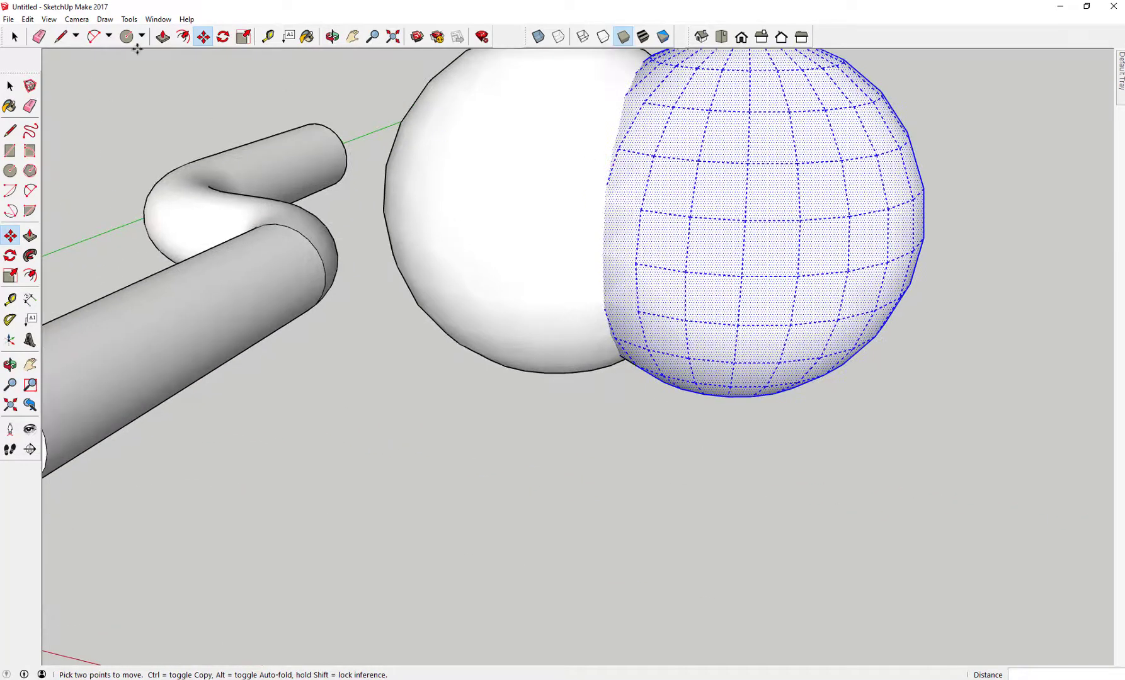
Delete the copied sphere that overlaps the original, and undo that deletion.
{"action": "left_click", "coordinate": [11, 85]}
{"action": "left_click", "coordinate": [673, 433]}
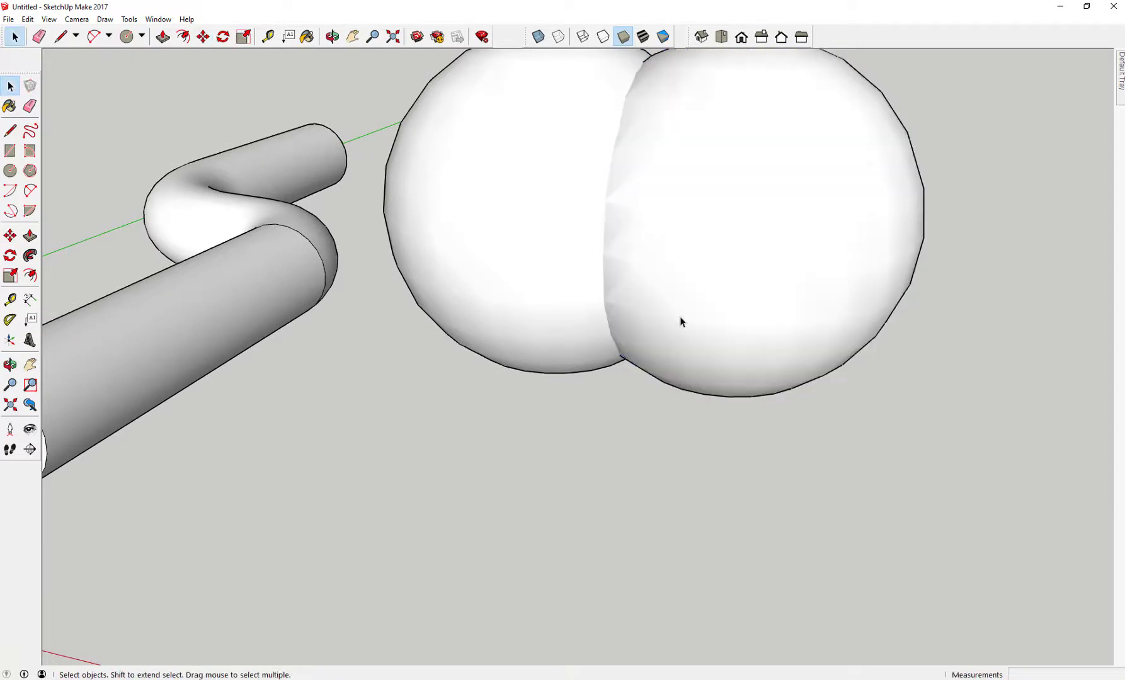
{"action": "left_click", "coordinate": [678, 317]}
{"action": "scroll", "coordinate": [628, 239], "scroll_direction": "up", "scroll_amount": 4}
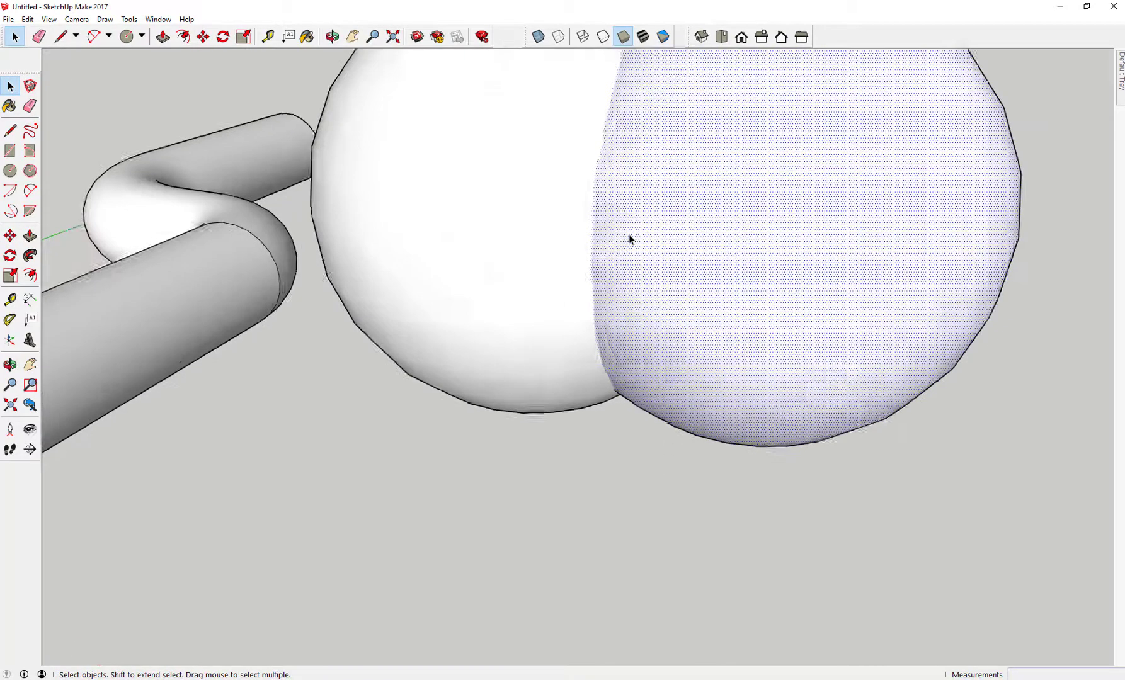
{"action": "scroll", "coordinate": [639, 424], "scroll_direction": "down", "scroll_amount": 2}
{"action": "scroll", "coordinate": [639, 430], "scroll_direction": "down", "scroll_amount": 4}
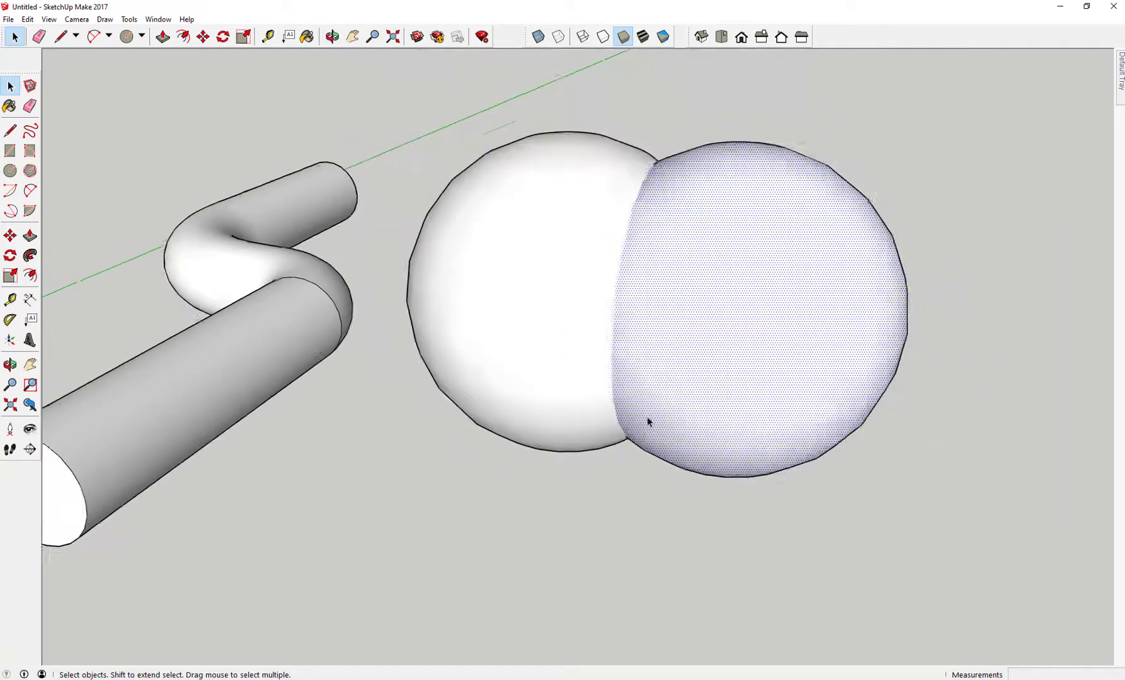
{"action": "scroll", "coordinate": [583, 386], "scroll_direction": "down", "scroll_amount": 3}
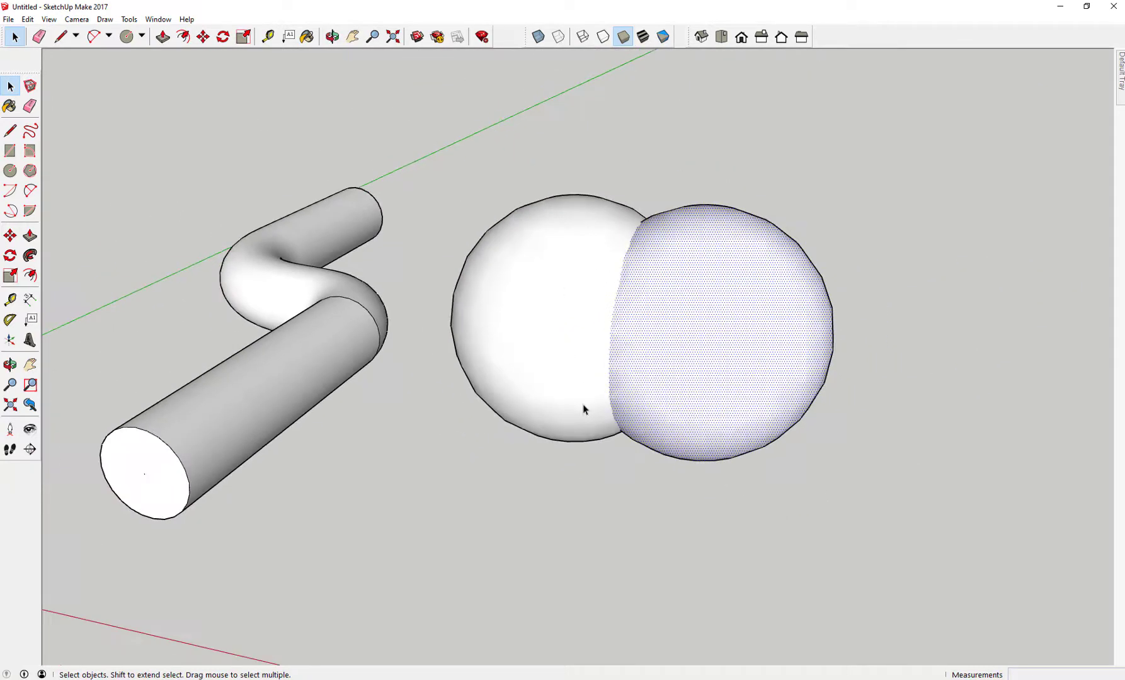
{"action": "scroll", "coordinate": [593, 386], "scroll_direction": "down", "scroll_amount": 2}
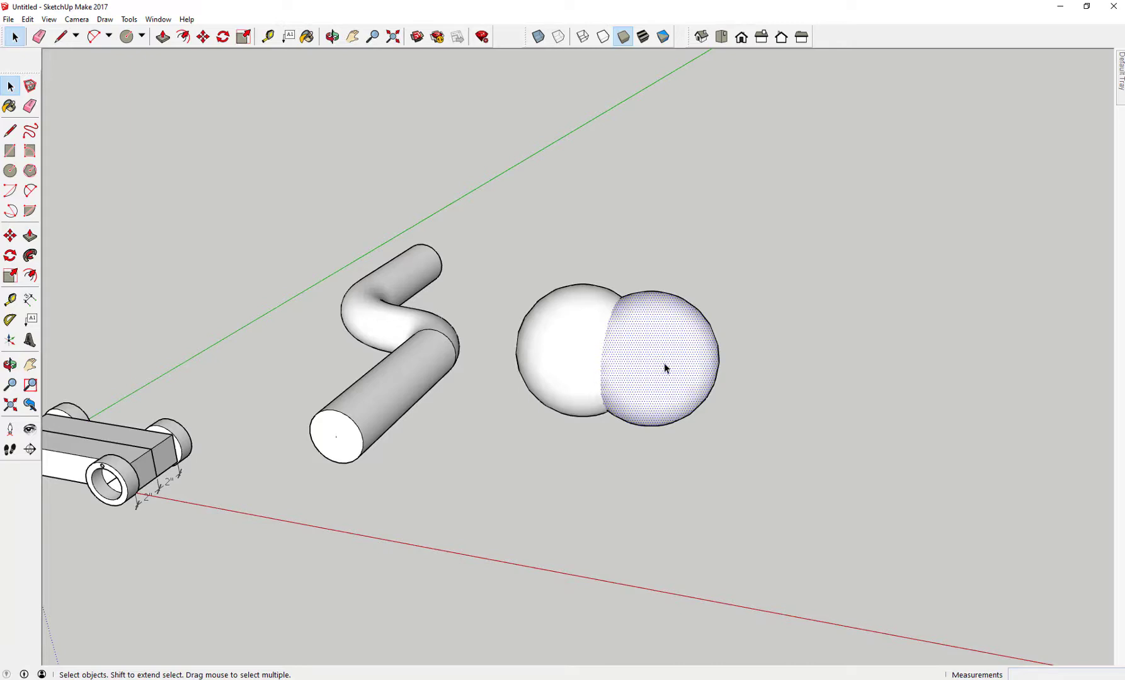
{"action": "scroll", "coordinate": [666, 374], "scroll_direction": "down", "scroll_amount": 2}
{"action": "scroll", "coordinate": [667, 376], "scroll_direction": "up", "scroll_amount": 3}
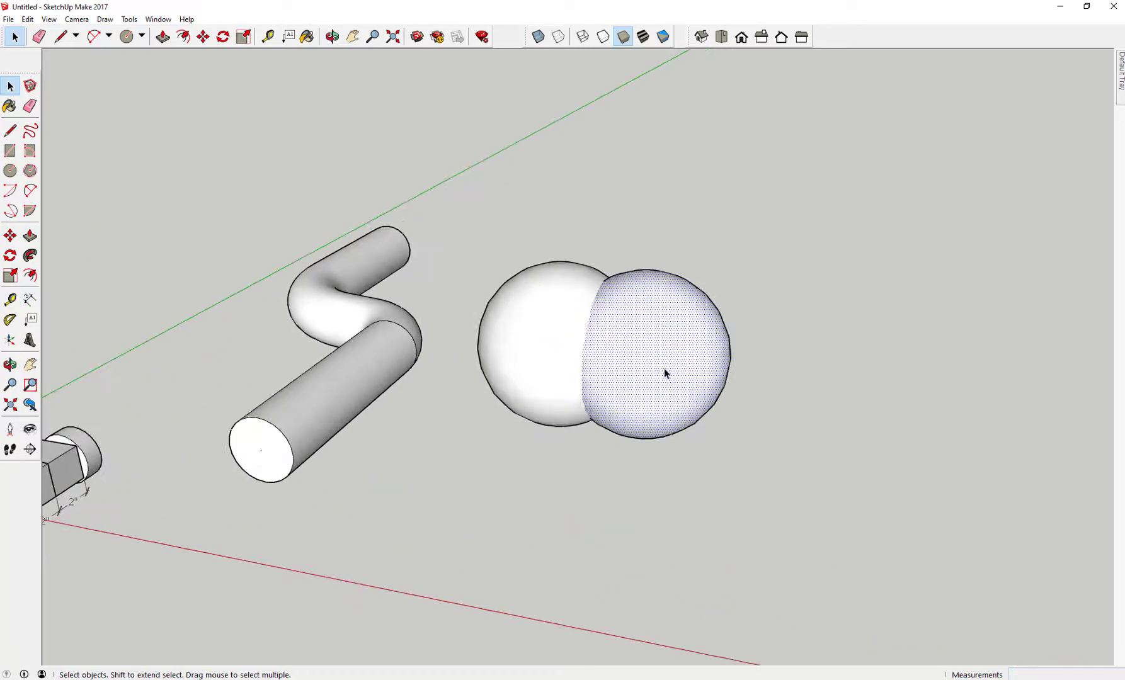
{"action": "key", "text": "Delete"}
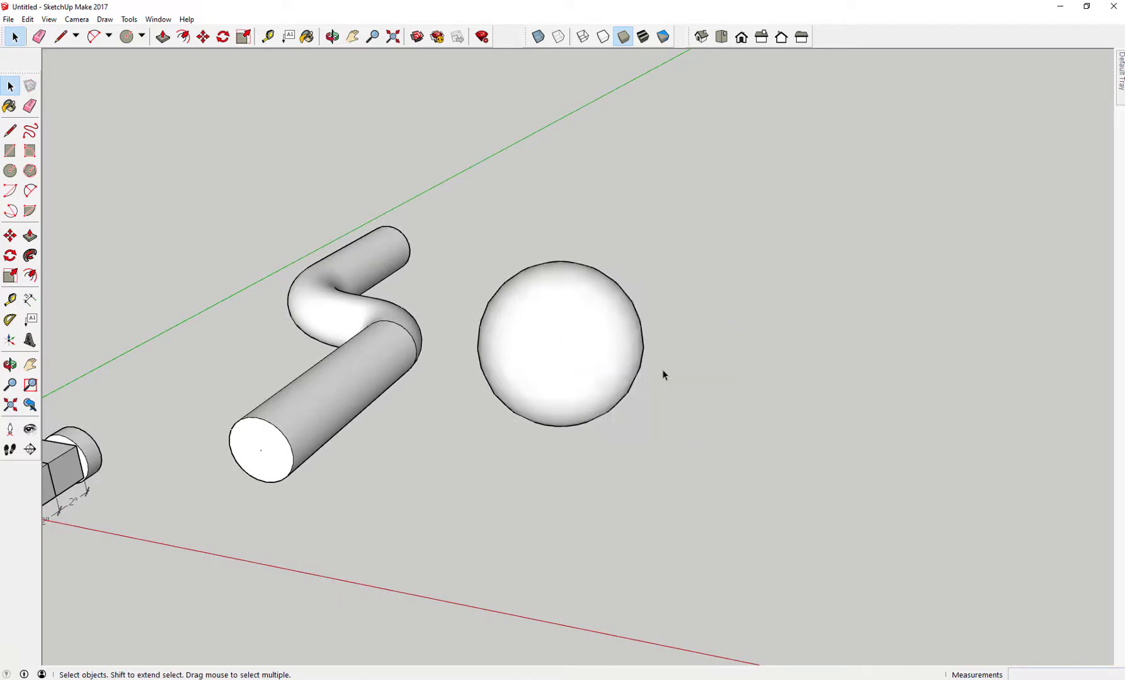
{"action": "key", "text": "ctrl+z"}
Intersect the faces of the copied sphere with the model where it overlaps the original sphere.
{"action": "left_click", "coordinate": [634, 343]}
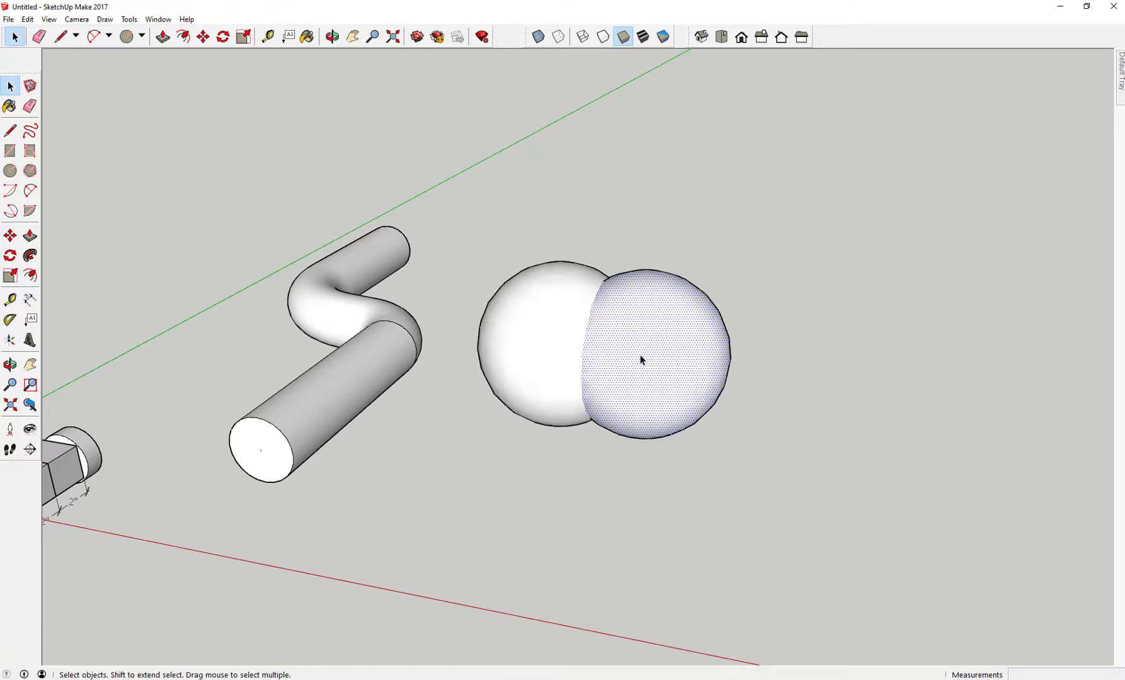
{"action": "right_click", "coordinate": [642, 353]}
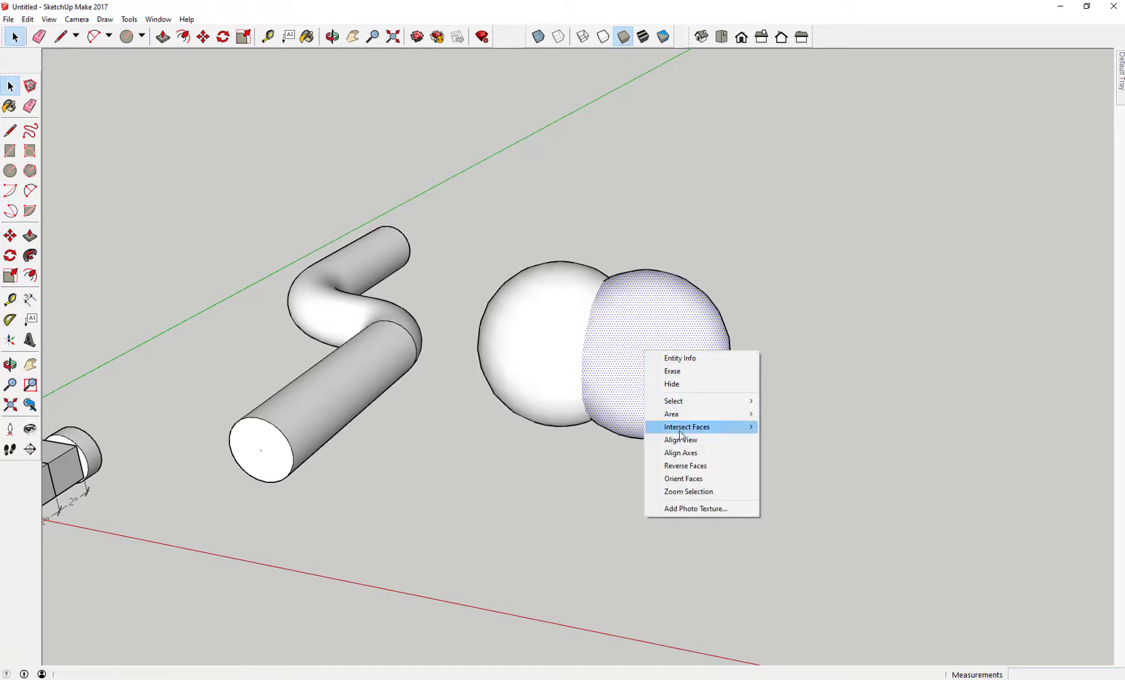
{"action": "mouse_move", "coordinate": [679, 430]}
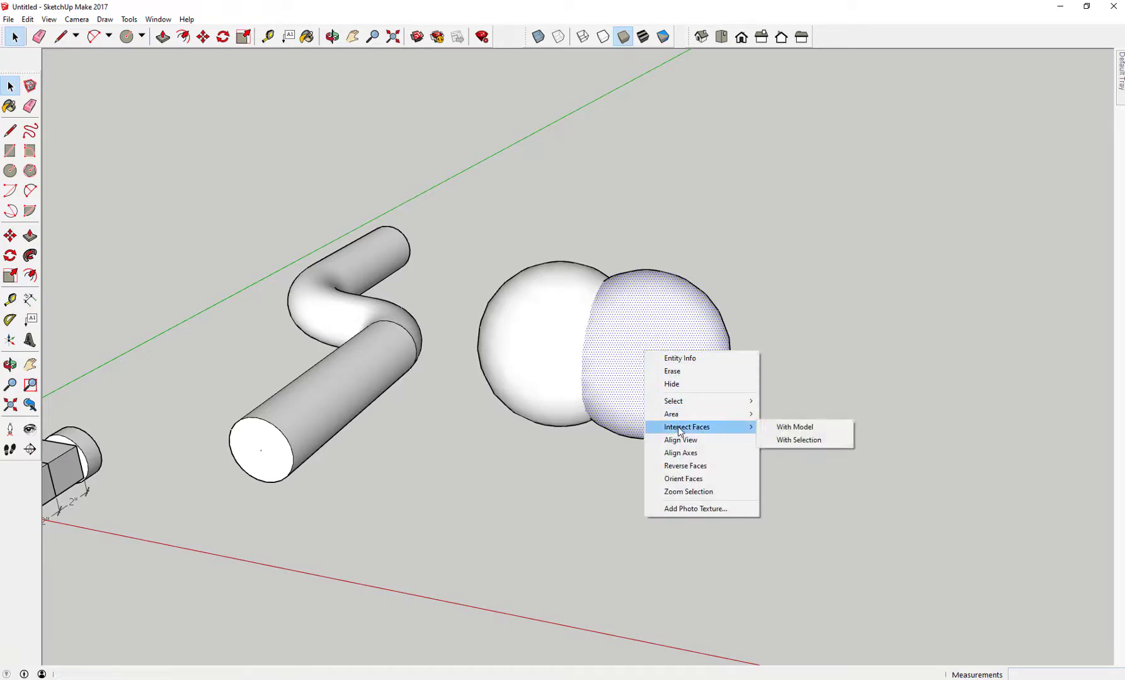
{"action": "left_click", "coordinate": [796, 428]}
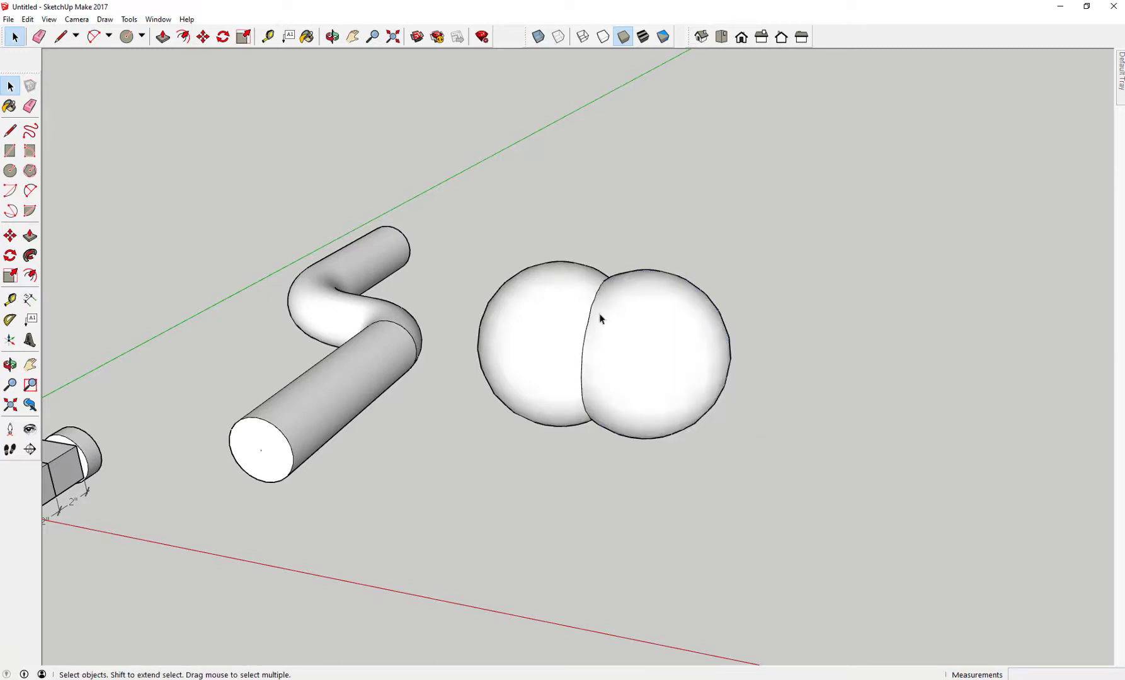
Delete the exposed part of the copied sphere and the original sphere's face inside the intersection line.
{"action": "left_click", "coordinate": [665, 359]}
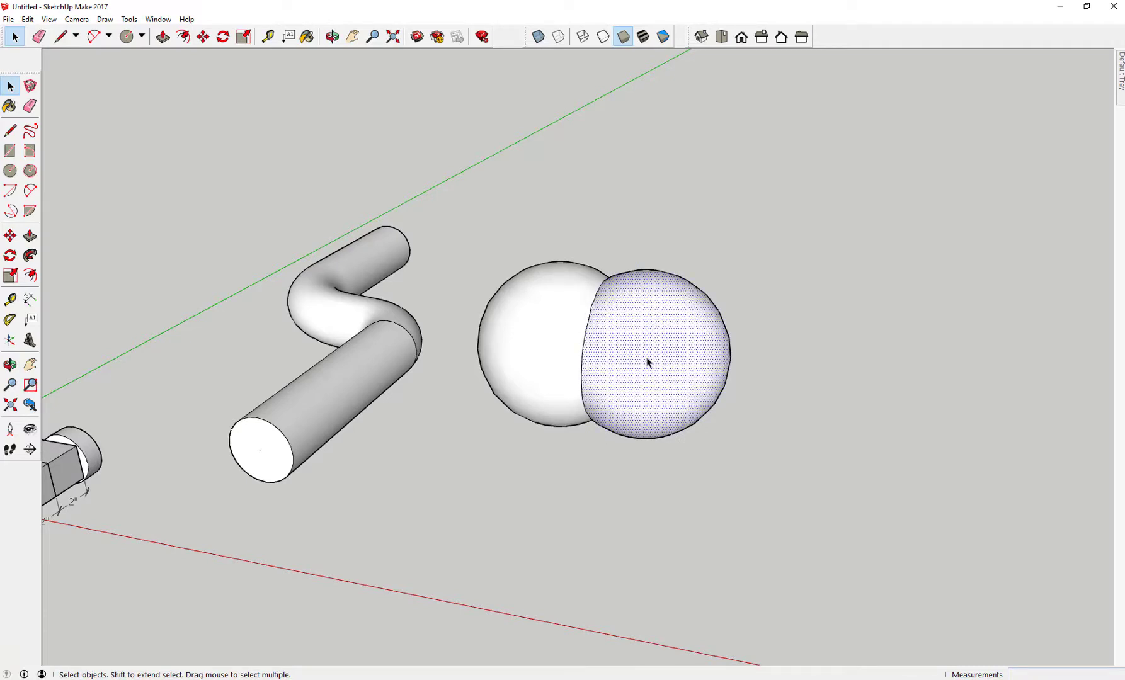
{"action": "key", "text": "Delete"}
{"action": "middle_click_drag", "start_coordinate": [566, 368], "coordinate": [507, 371]}
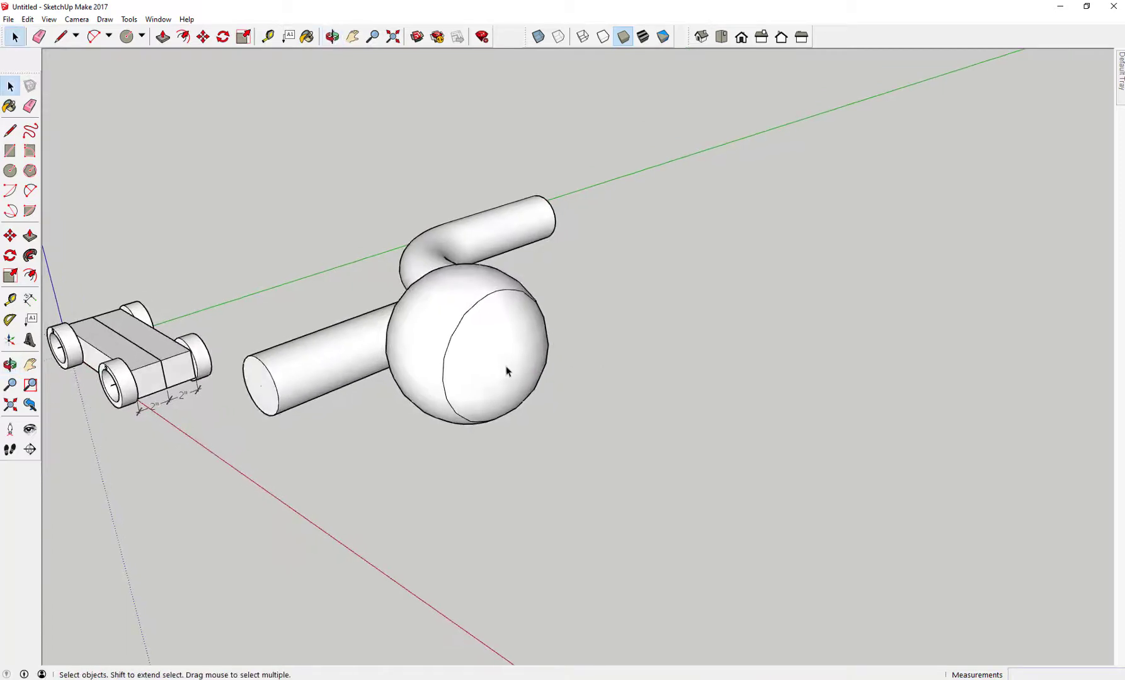
{"action": "scroll", "coordinate": [485, 372], "scroll_direction": "up", "scroll_amount": 5}
{"action": "scroll", "coordinate": [483, 369], "scroll_direction": "up", "scroll_amount": 1}
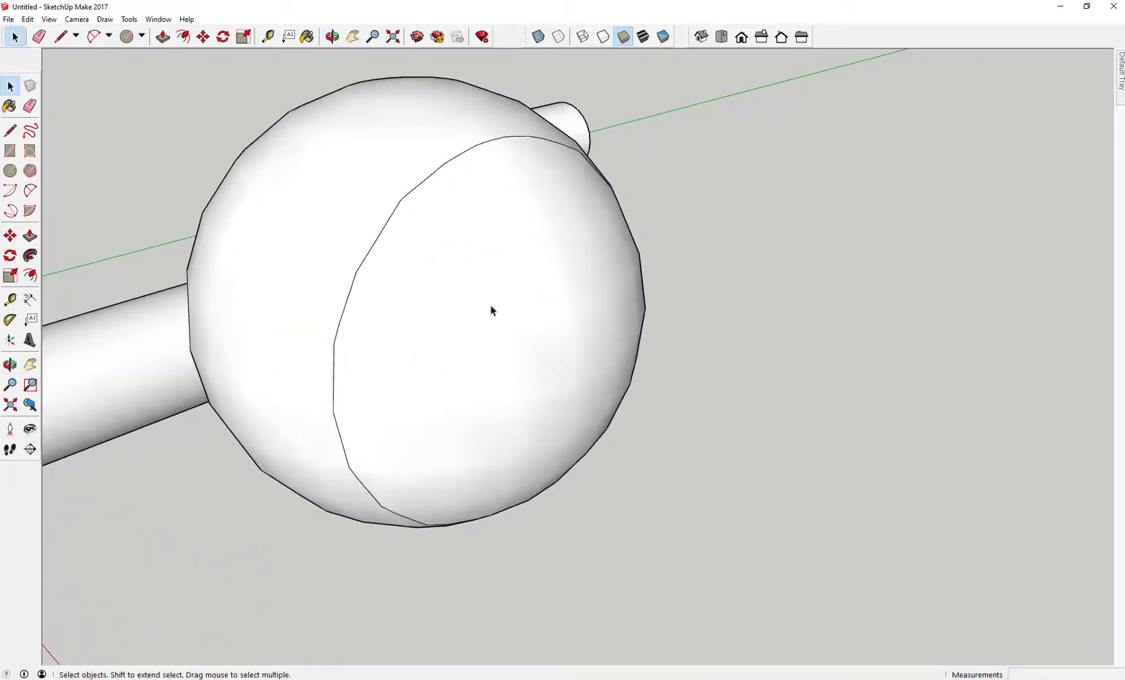
{"action": "left_click", "coordinate": [490, 309]}
{"action": "key", "text": "Delete"}
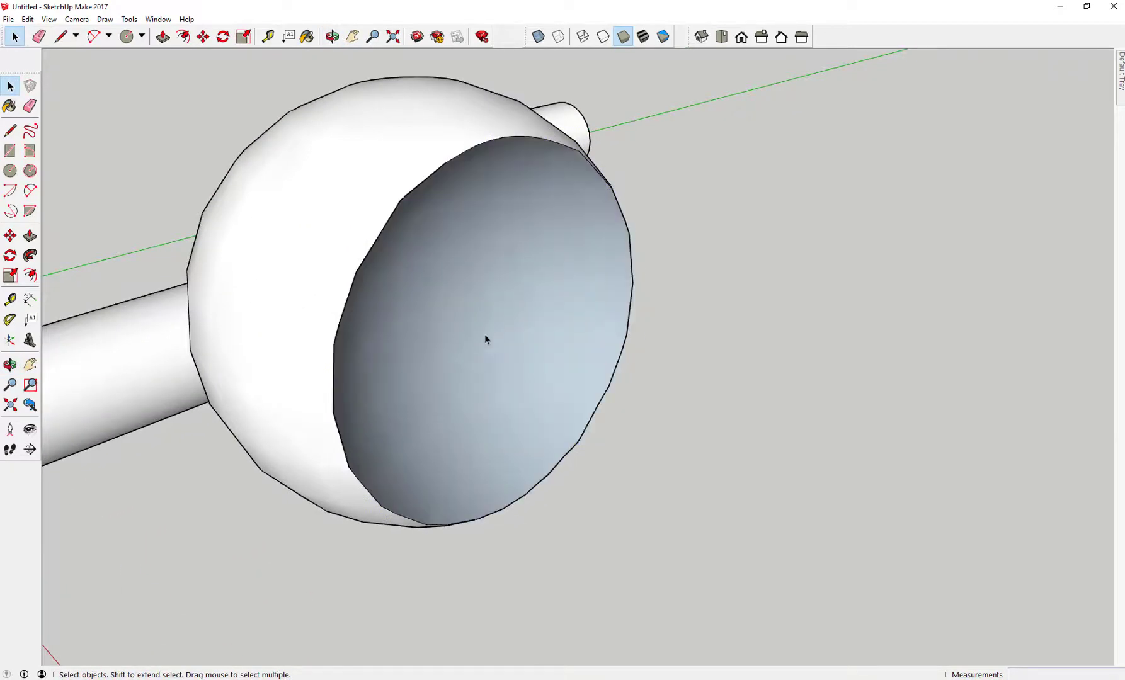
Reverse the faces of the hollow cut into the original sphere so their white side points outward.
{"action": "right_click", "coordinate": [498, 309]}
{"action": "left_click", "coordinate": [539, 426]}
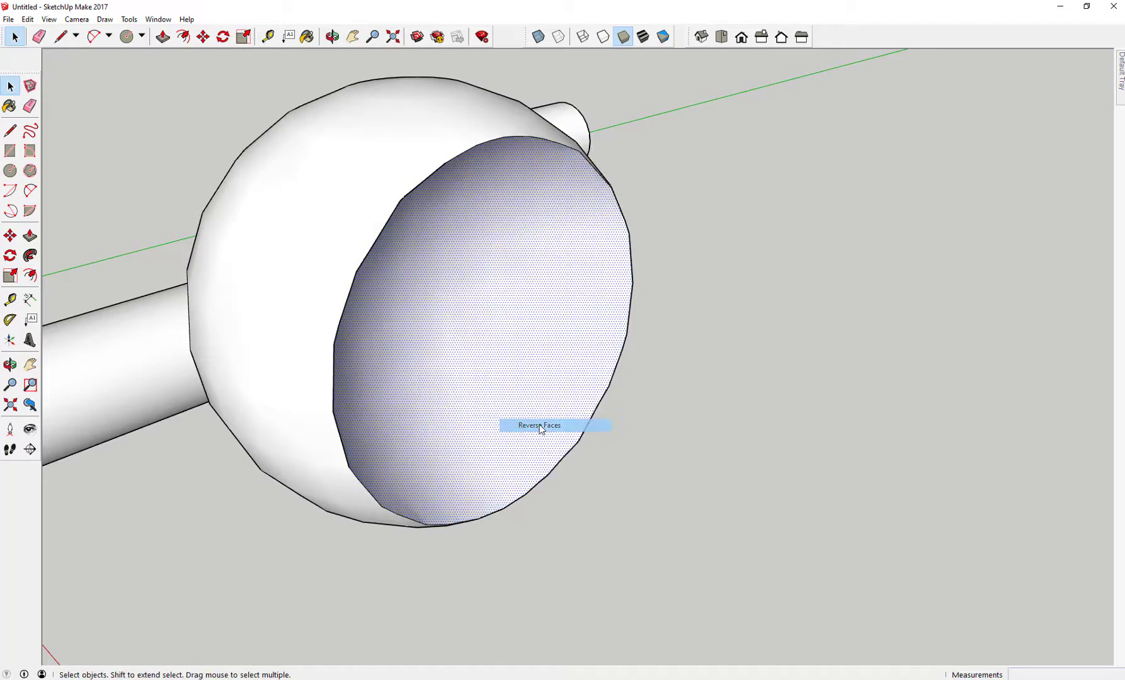
{"action": "middle_click_drag", "start_coordinate": [746, 388], "coordinate": [736, 335]}
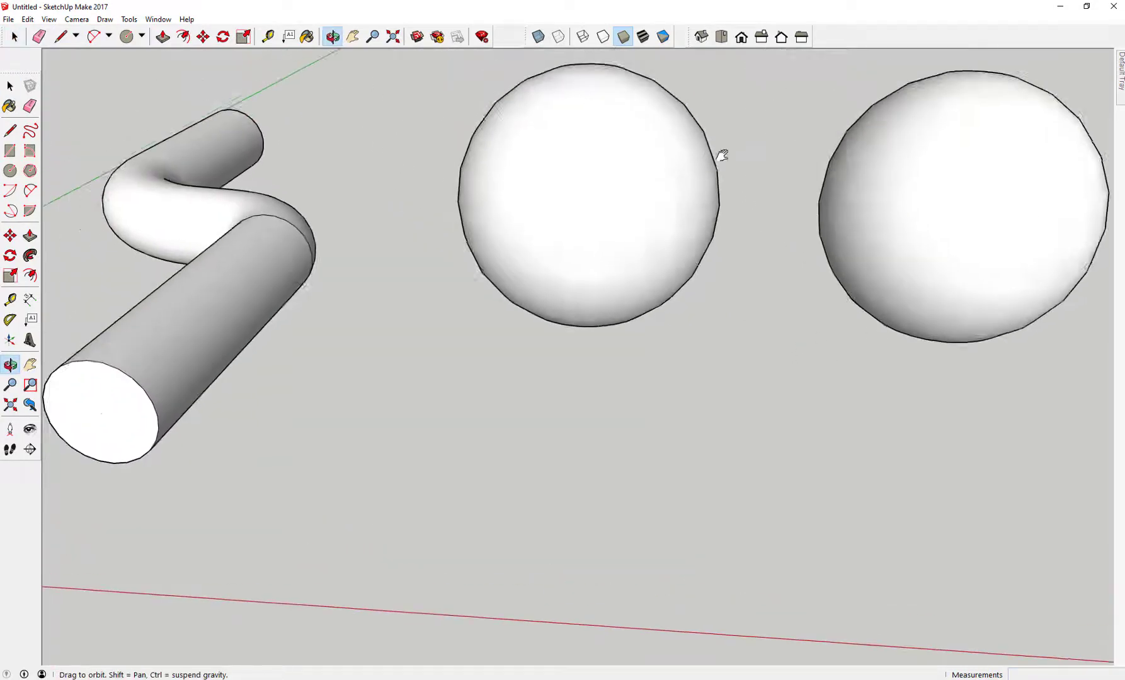
Move the sphere nearest the tube 1' 1 1/4" along the red axis so it sits above the tube's front section.
{"action": "middle_click_drag", "start_coordinate": [720, 156], "coordinate": [660, 214]}
{"action": "left_click", "coordinate": [639, 222]}
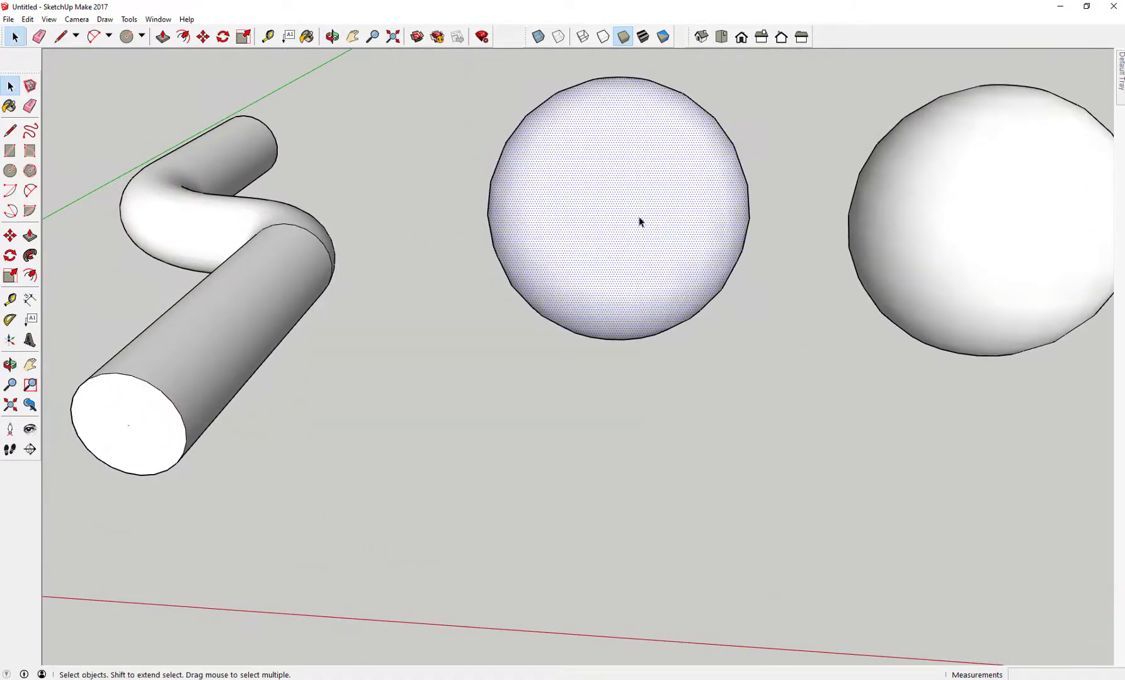
{"action": "key", "text": "m"}
{"action": "middle_click_drag", "start_coordinate": [439, 336], "coordinate": [648, 231]}
{"action": "left_click", "coordinate": [648, 231]}
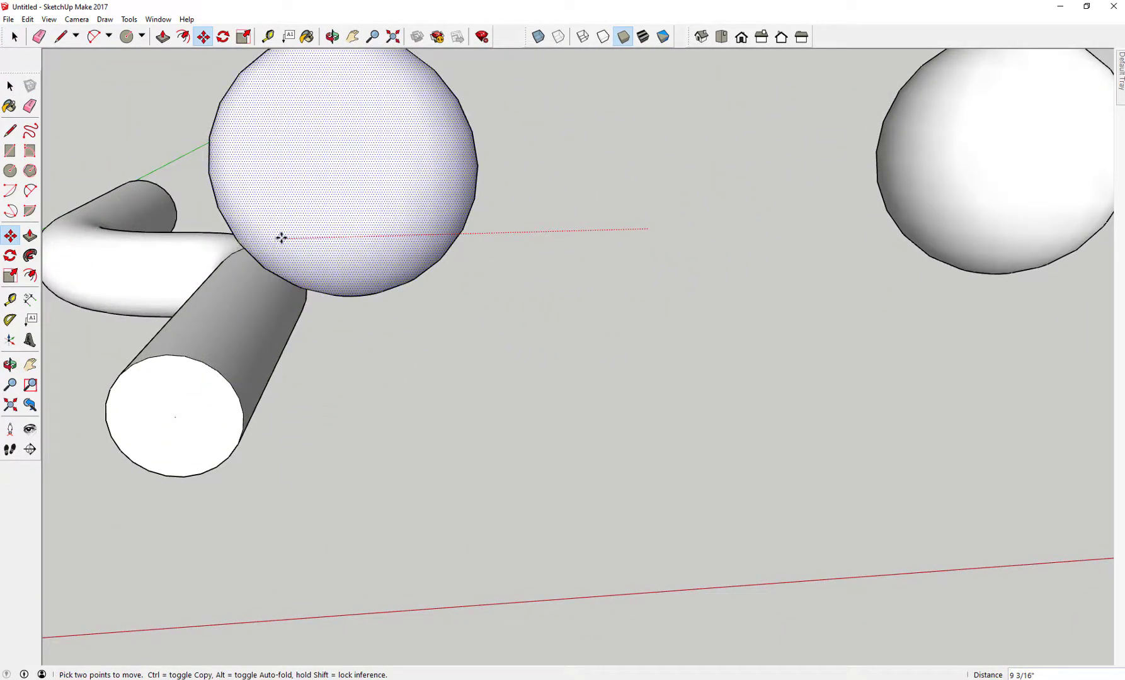
{"action": "left_click", "coordinate": [126, 231]}
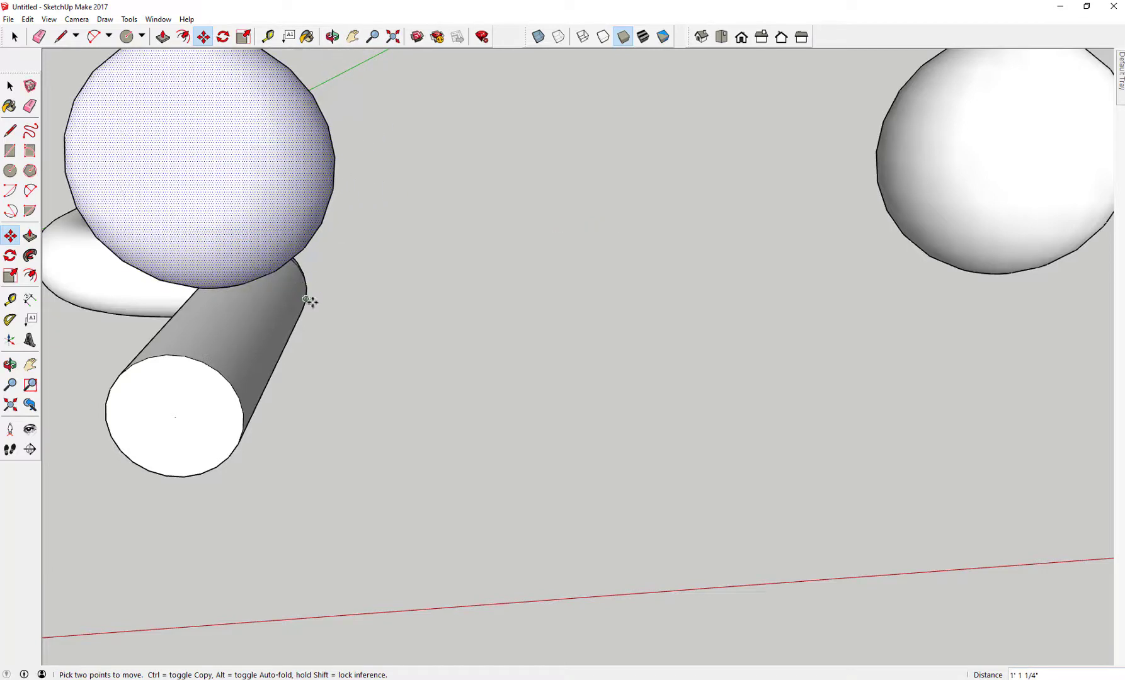
Lower the sphere about 3" along the blue axis so it overlaps the tube's front section.
{"action": "scroll", "coordinate": [308, 301], "scroll_direction": "down", "scroll_amount": 1}
{"action": "scroll", "coordinate": [330, 308], "scroll_direction": "down", "scroll_amount": 1}
{"action": "middle_click_drag", "start_coordinate": [330, 309], "coordinate": [373, 316]}
{"action": "left_click_drag", "start_coordinate": [463, 204], "coordinate": [461, 269]}
{"action": "key", "text": "m"}
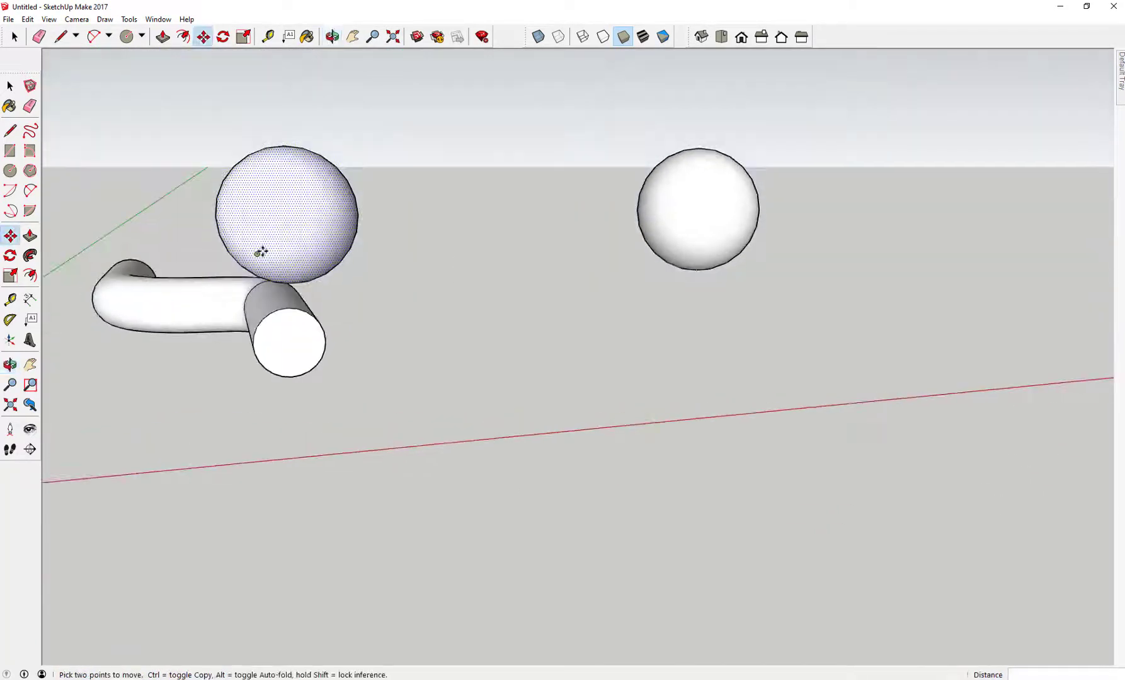
{"action": "left_click", "coordinate": [271, 240]}
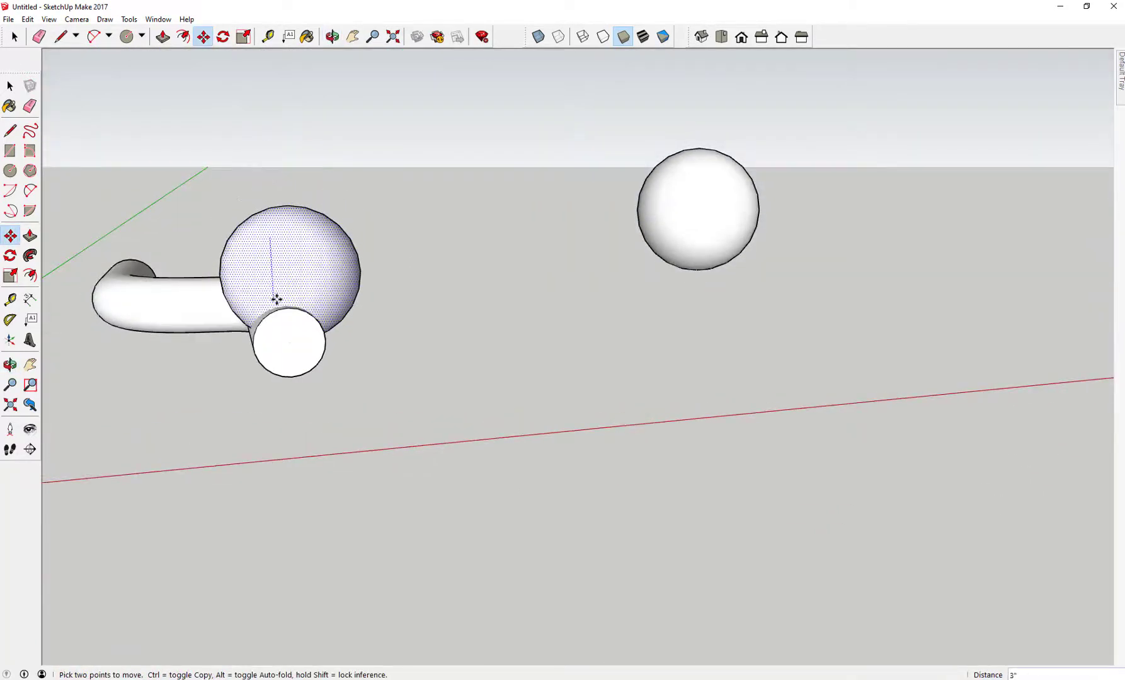
{"action": "left_click", "coordinate": [277, 288]}
Intersect the faces of the lowered sphere with the model where it overlaps the tube.
{"action": "key", "text": "o"}
{"action": "left_click_drag", "start_coordinate": [277, 289], "coordinate": [508, 306]}
{"action": "key", "text": "m"}
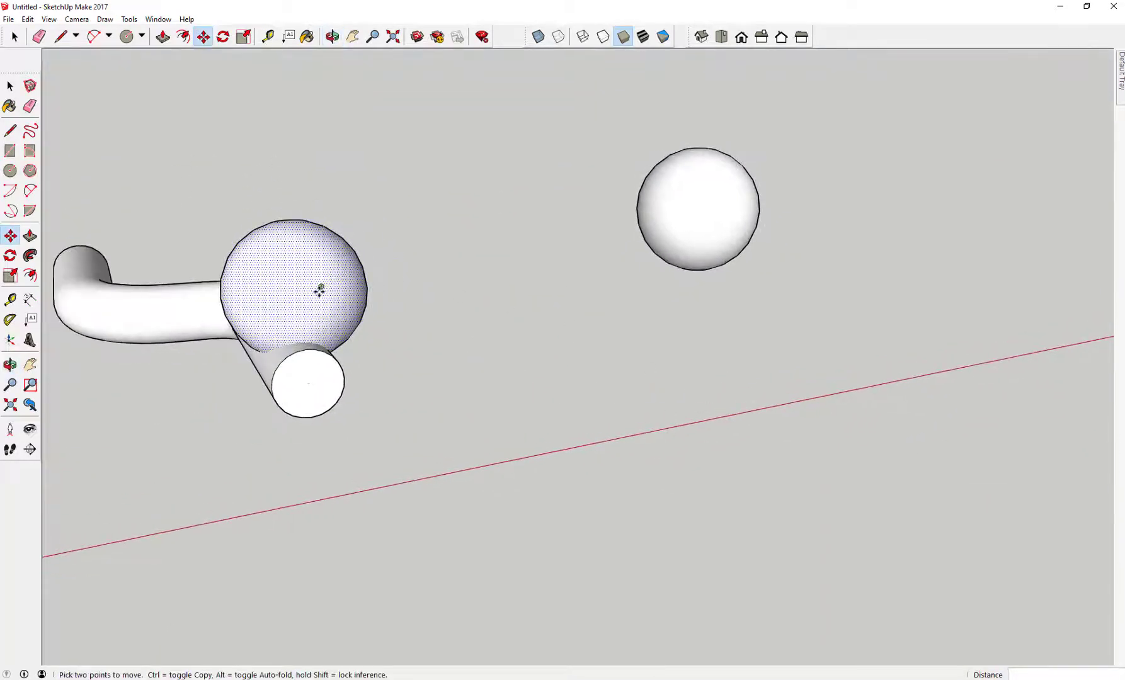
{"action": "left_click", "coordinate": [10, 85]}
{"action": "right_click", "coordinate": [282, 257]}
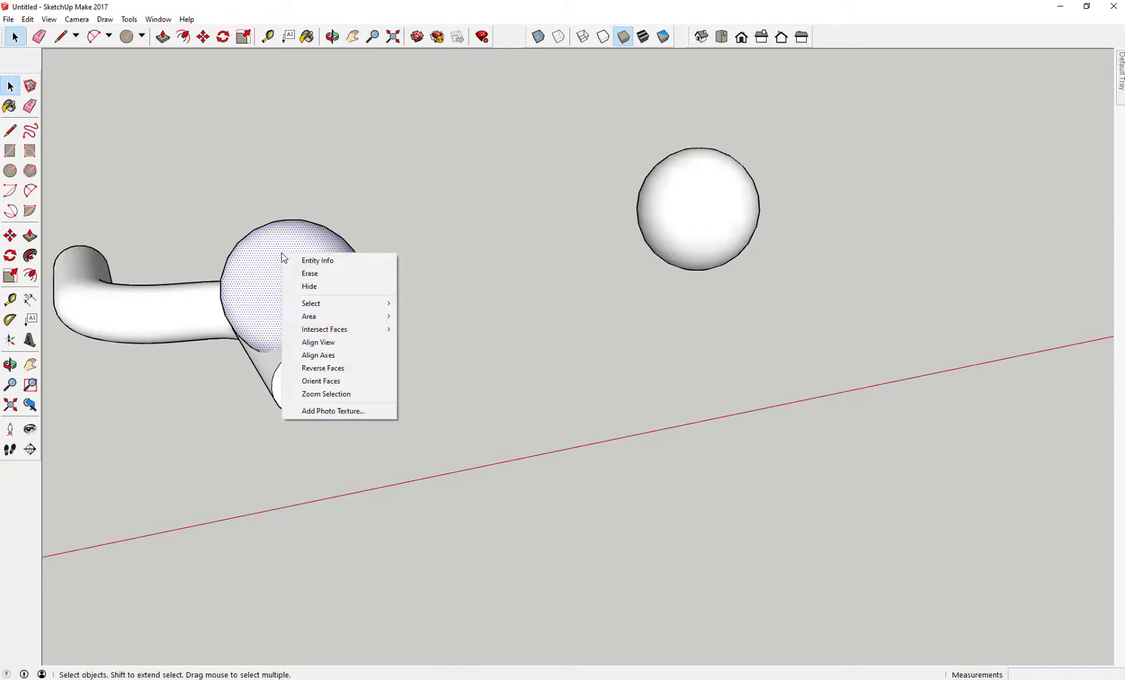
{"action": "mouse_move", "coordinate": [340, 329]}
{"action": "left_click", "coordinate": [418, 329]}
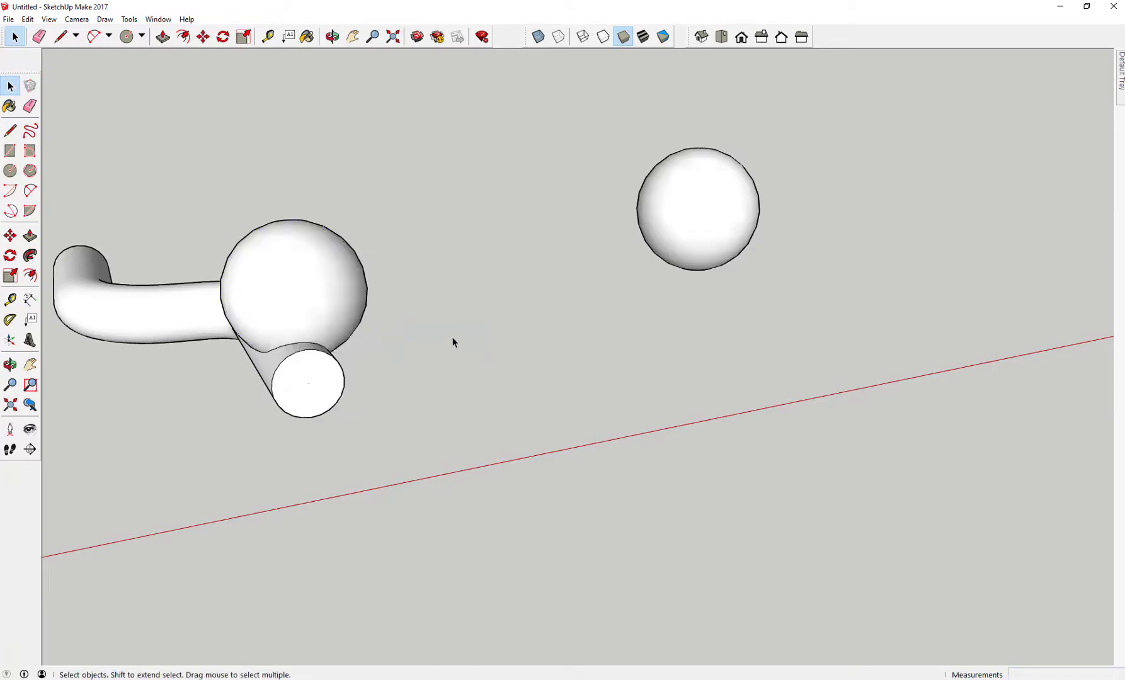
Delete the sphere outside the tube and the tube's surface patch inside the intersection outline.
{"action": "middle_click_drag", "start_coordinate": [453, 343], "coordinate": [353, 330]}
{"action": "scroll", "coordinate": [319, 322], "scroll_direction": "up", "scroll_amount": 6}
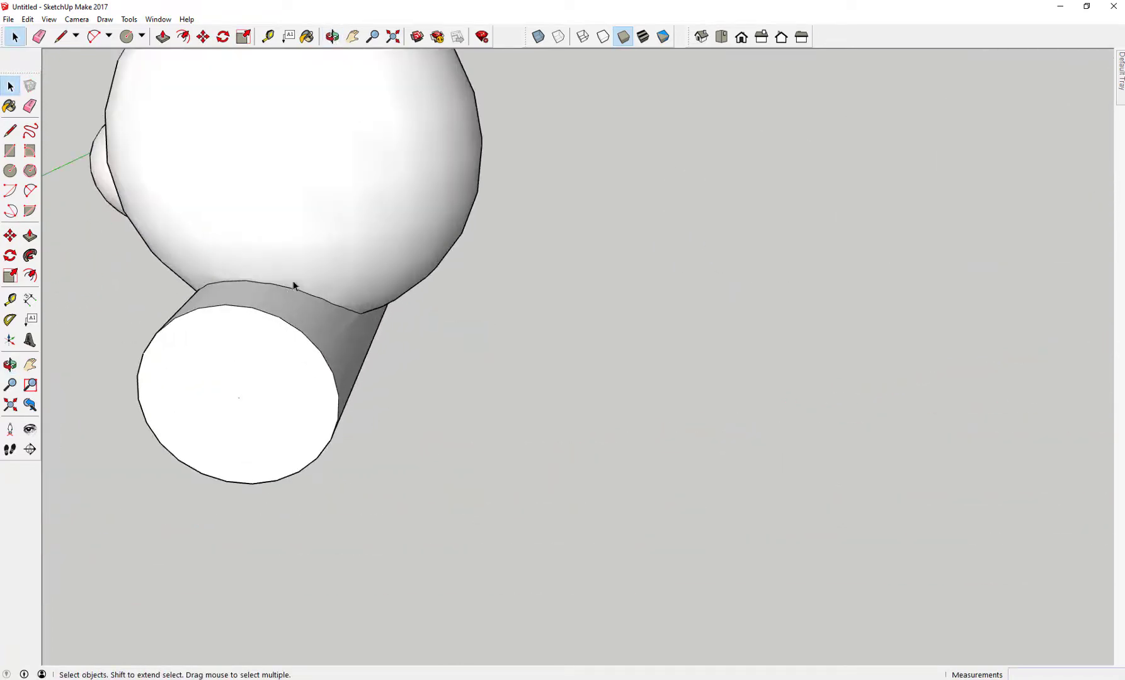
{"action": "left_click", "coordinate": [328, 238]}
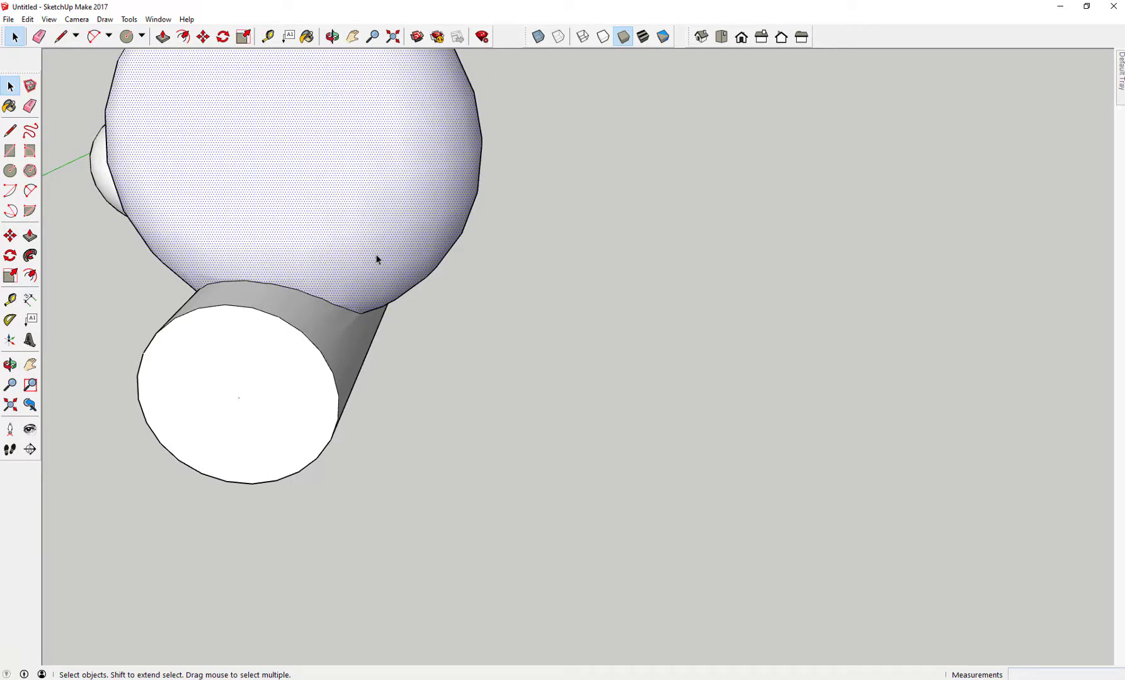
{"action": "key", "text": "Delete"}
{"action": "left_click", "coordinate": [326, 260]}
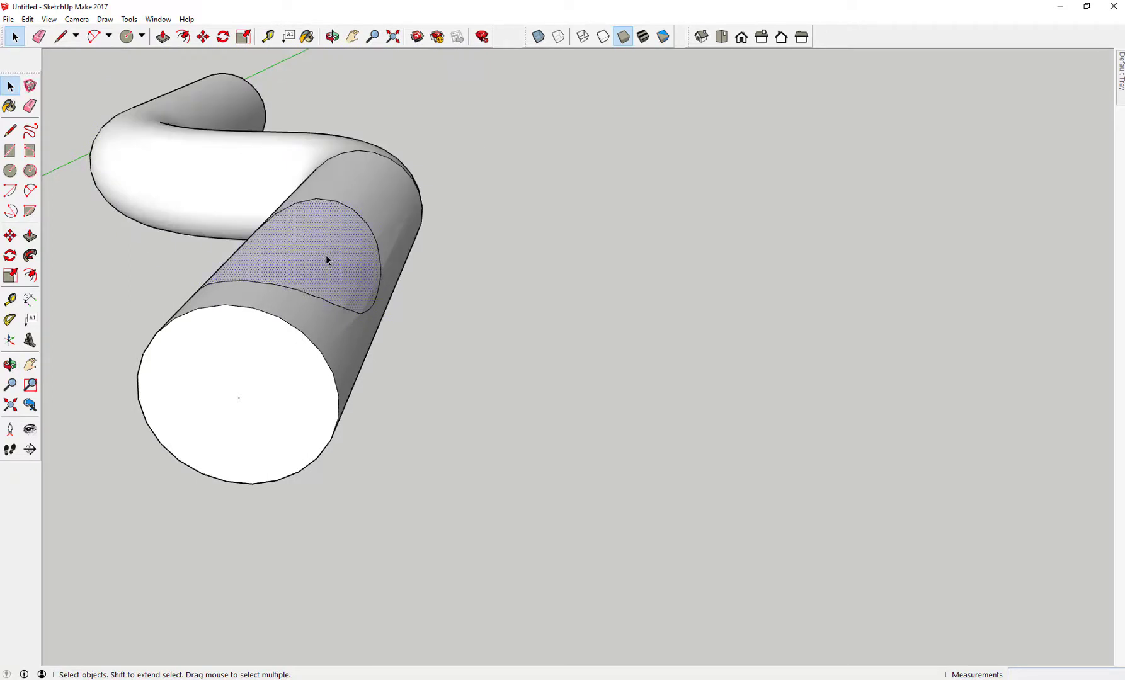
{"action": "key", "text": "Delete"}
Reverse the faces of the spherical recess cut into the tube so their white side points outward.
{"action": "right_click", "coordinate": [315, 258]}
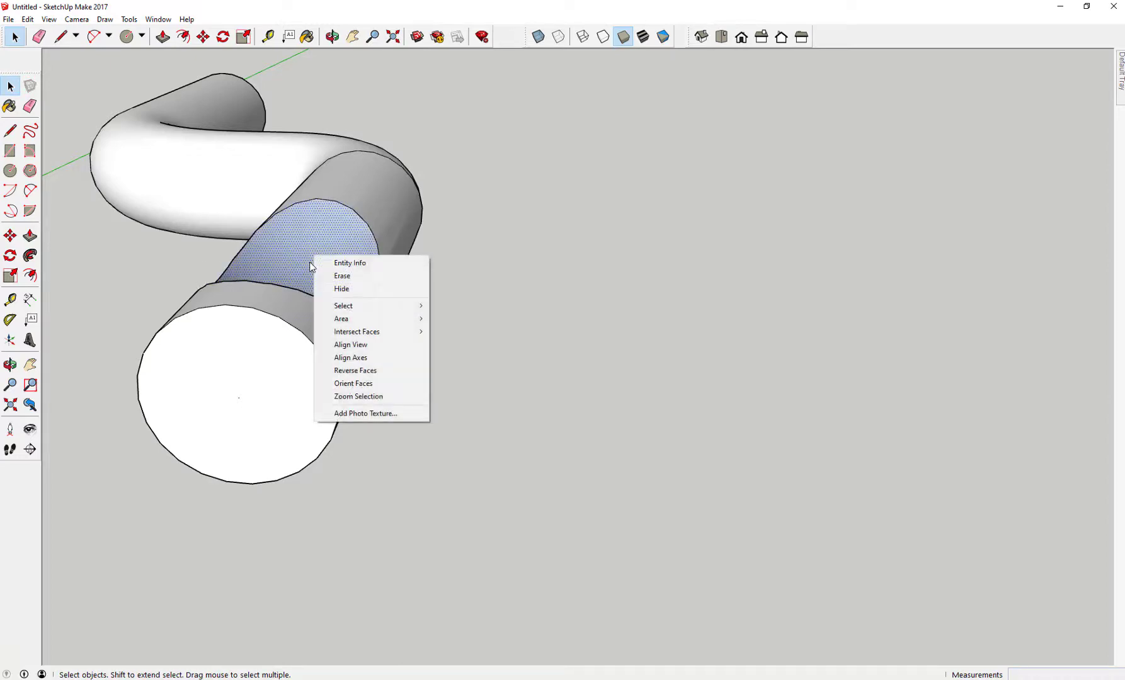
{"action": "left_click", "coordinate": [372, 370]}
{"action": "left_click", "coordinate": [569, 283]}
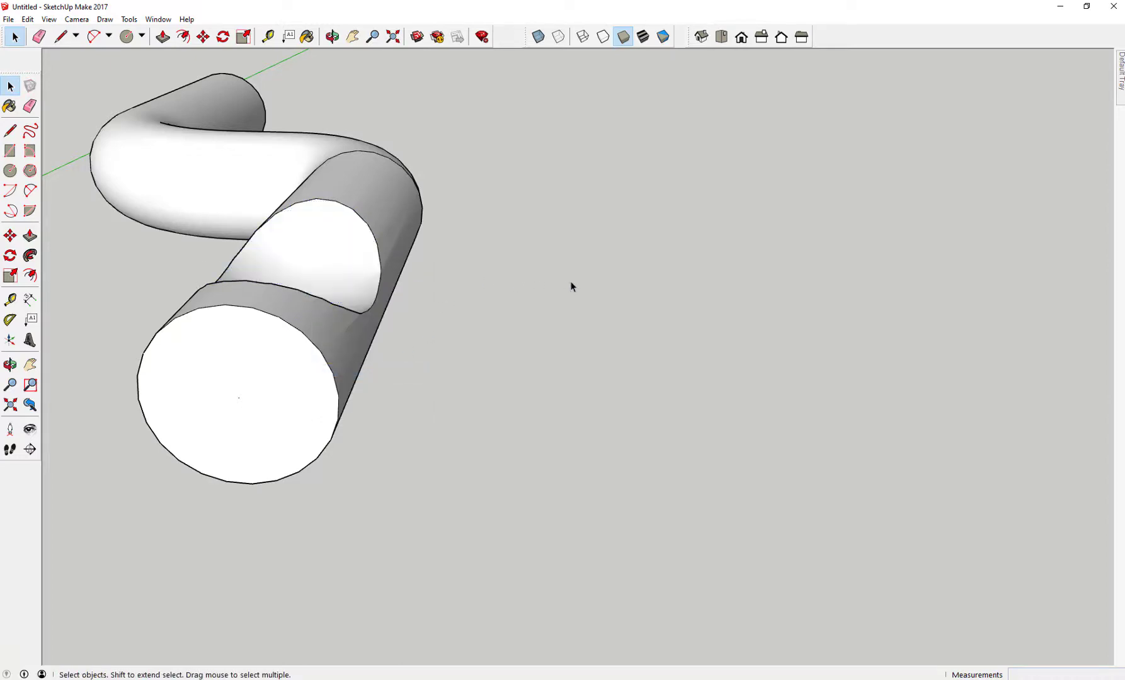
{"action": "middle_click_drag", "start_coordinate": [569, 283], "coordinate": [547, 325]}
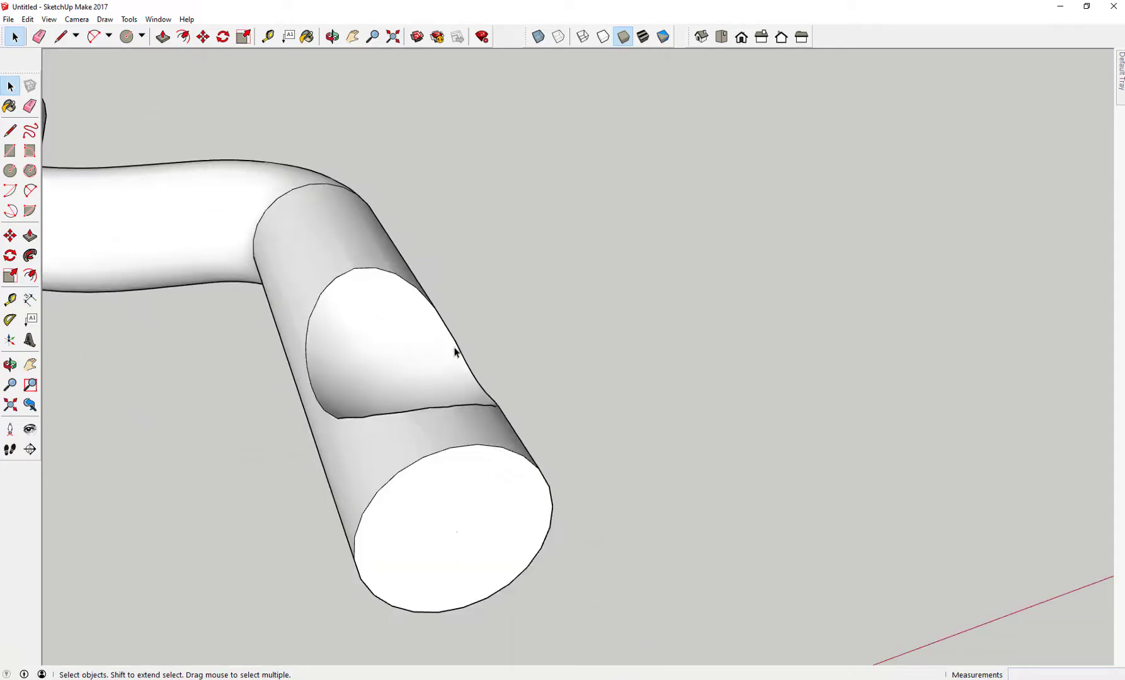
{"action": "scroll", "coordinate": [457, 352], "scroll_direction": "down", "scroll_amount": 6}
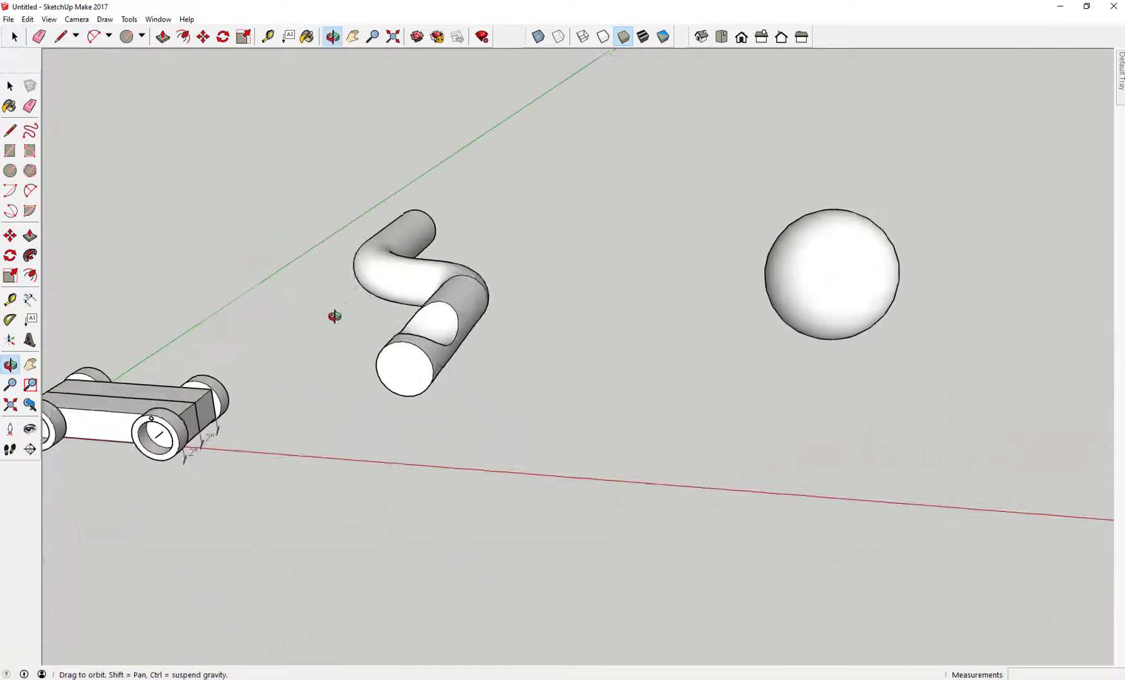